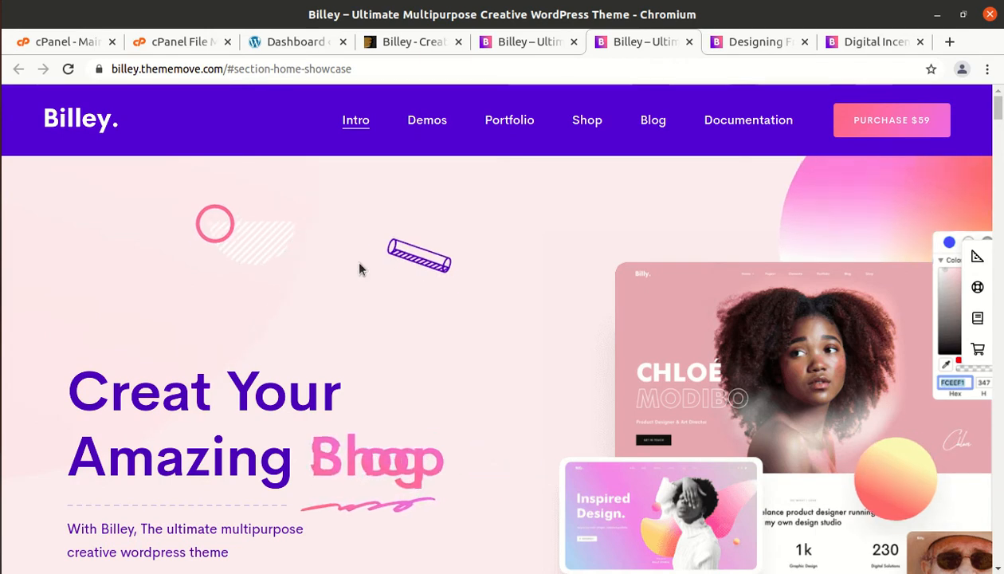
# Step: Review the Billey theme's introduction and its feature highlights, including homepages, portfolio layouts, widgets, Elementor, WooCommerce and Sketch files
pyautogui.scroll(-1, 358, 269)
pyautogui.scroll(-4, 358, 269)
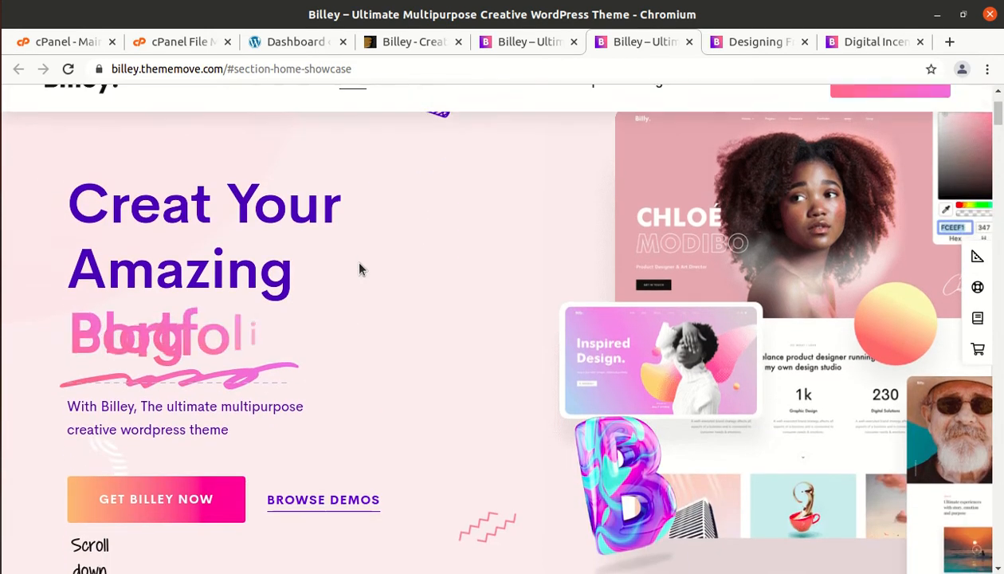
pyautogui.scroll(-2, 358, 270)
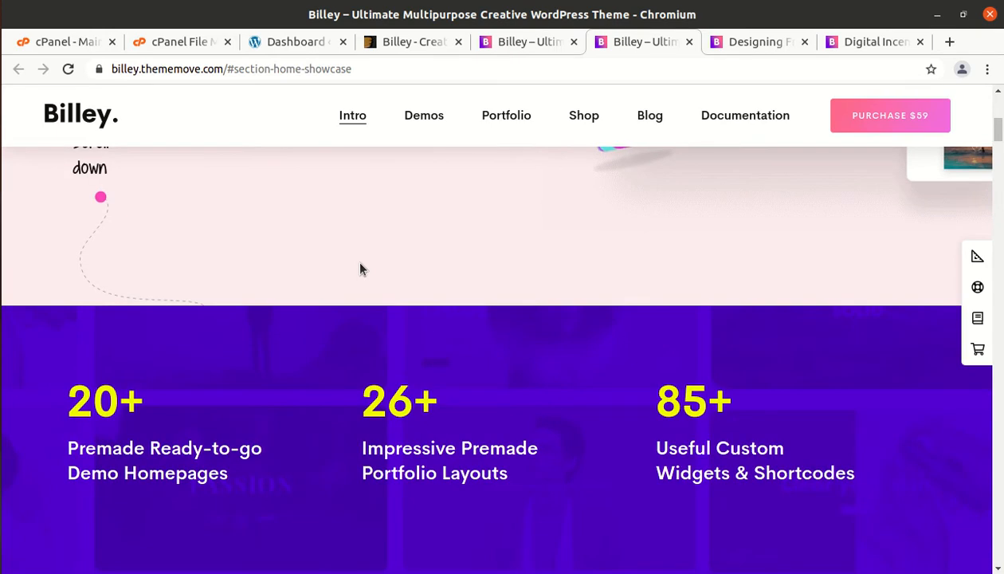
pyautogui.scroll(-1, 360, 270)
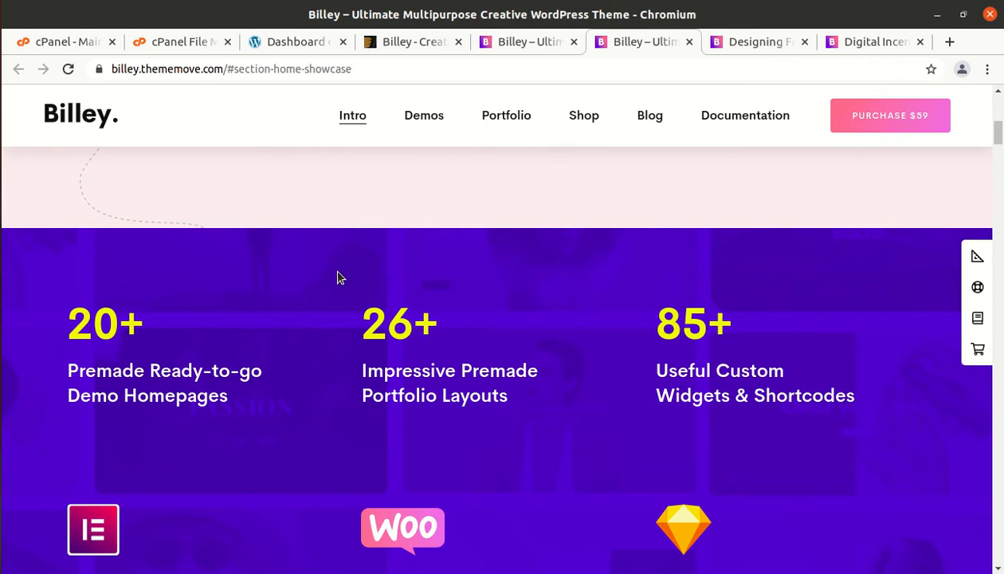
pyautogui.scroll(-2, 616, 273)
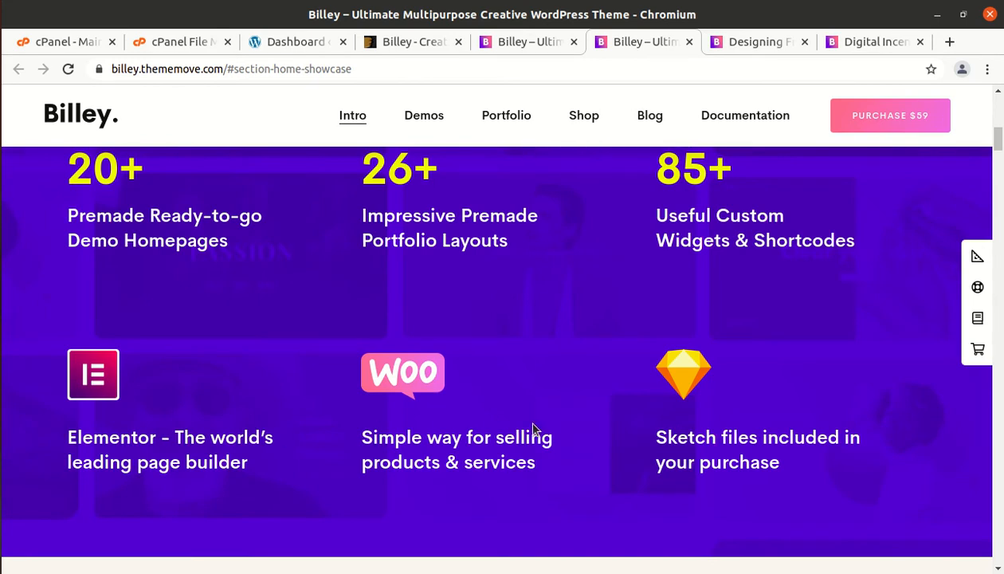
# Step: Examine the first rows of demo homepages in the Demos section, from Designing Freelance through Design Studio
pyautogui.scroll(-8, 562, 450)
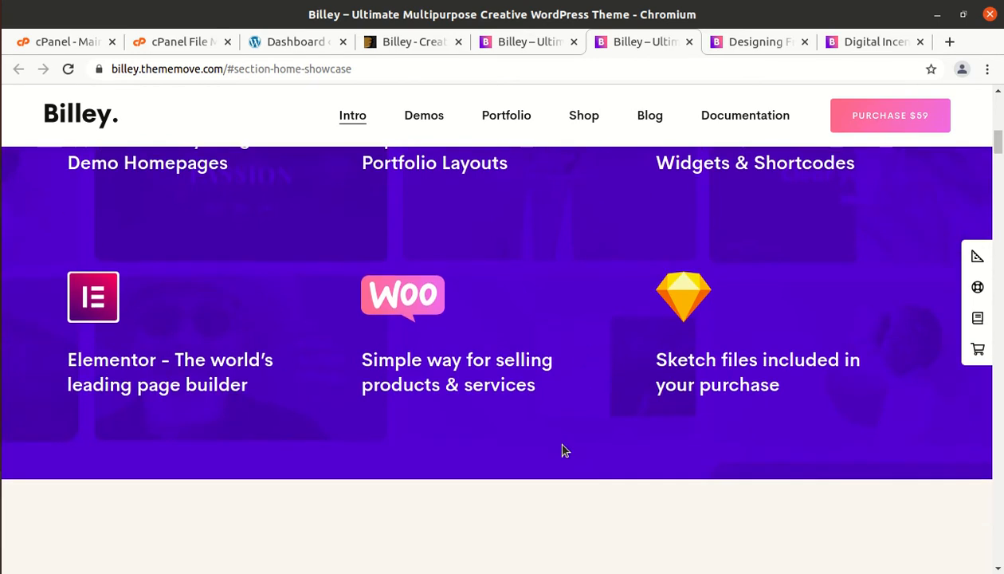
pyautogui.scroll(-5, 476, 425)
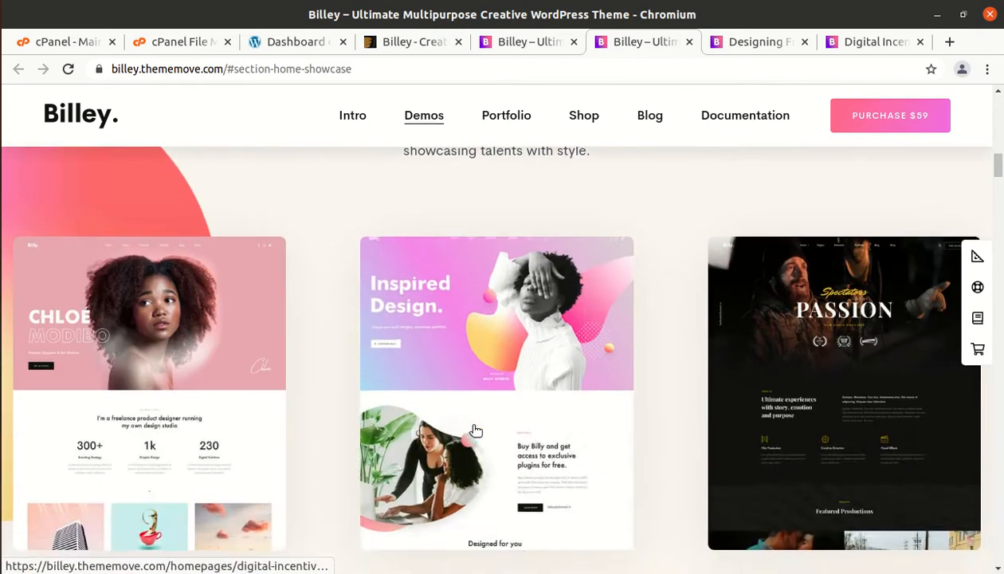
pyautogui.scroll(4, 476, 426)
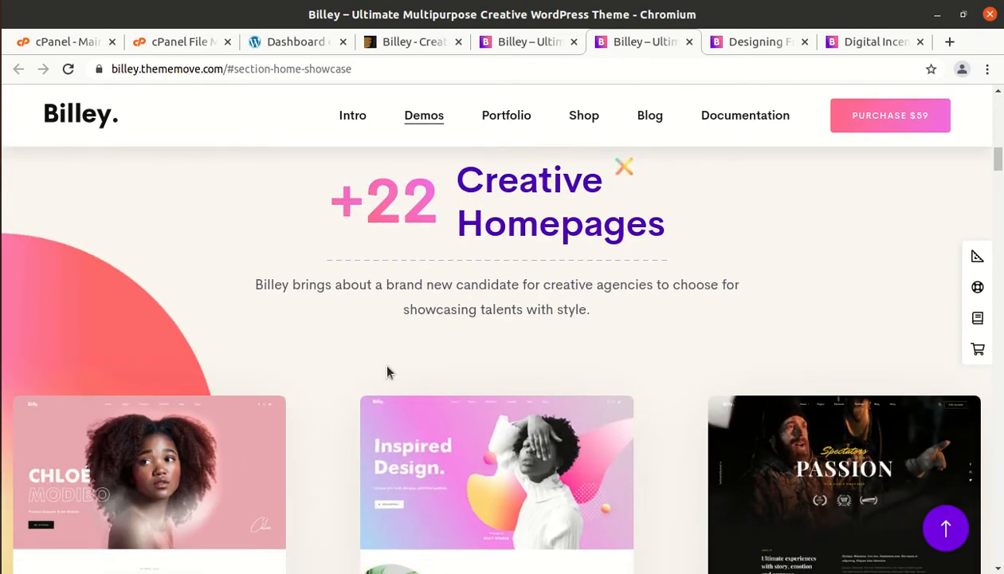
pyautogui.scroll(-2, 528, 237)
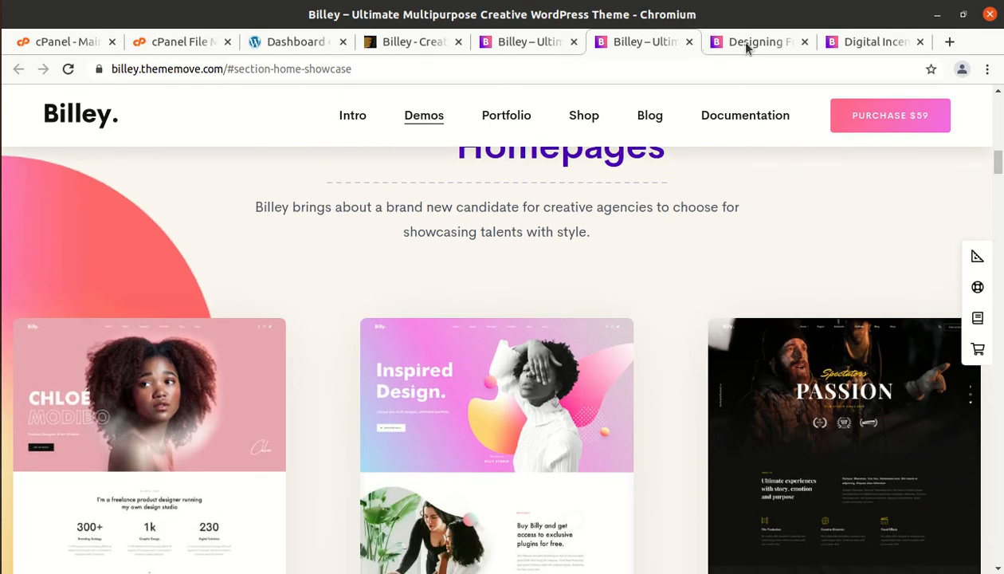
pyautogui.scroll(-5, 534, 273)
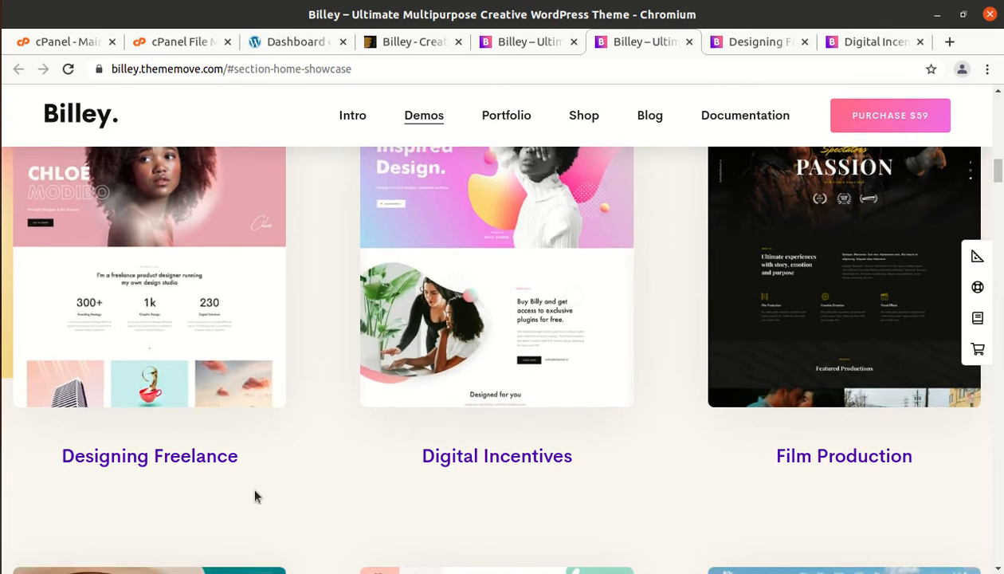
pyautogui.scroll(-2, 255, 496)
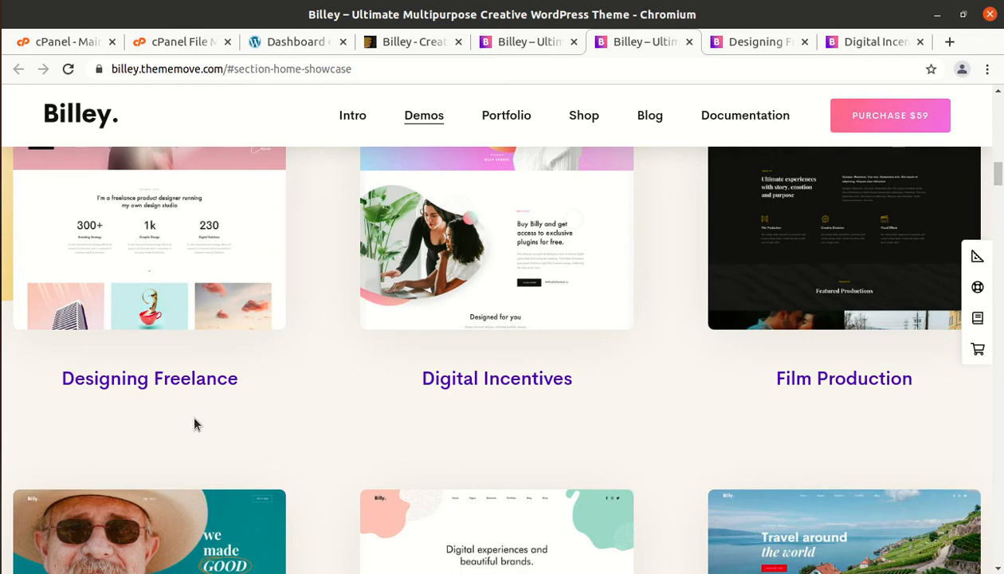
pyautogui.scroll(-8, 699, 392)
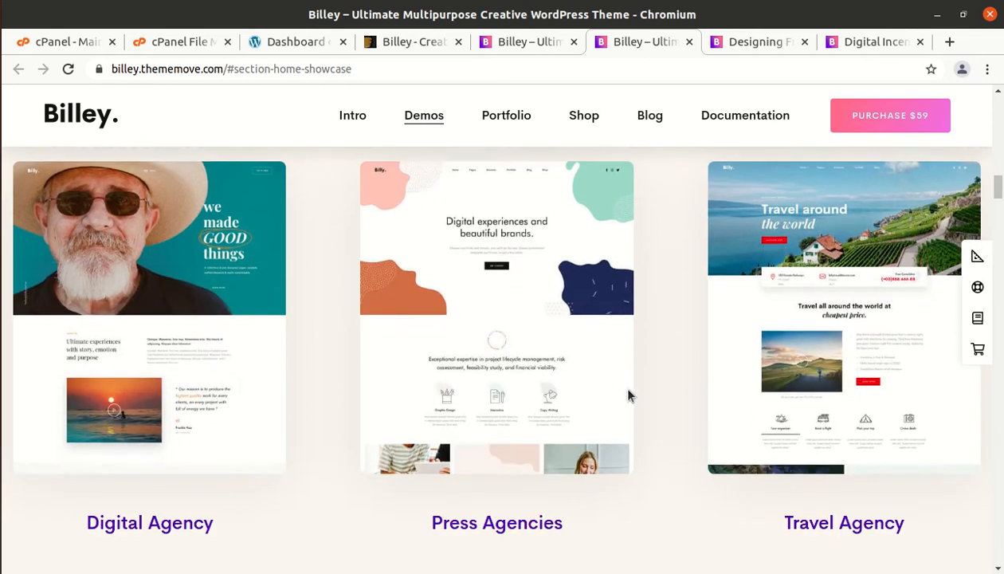
pyautogui.scroll(-2, 335, 451)
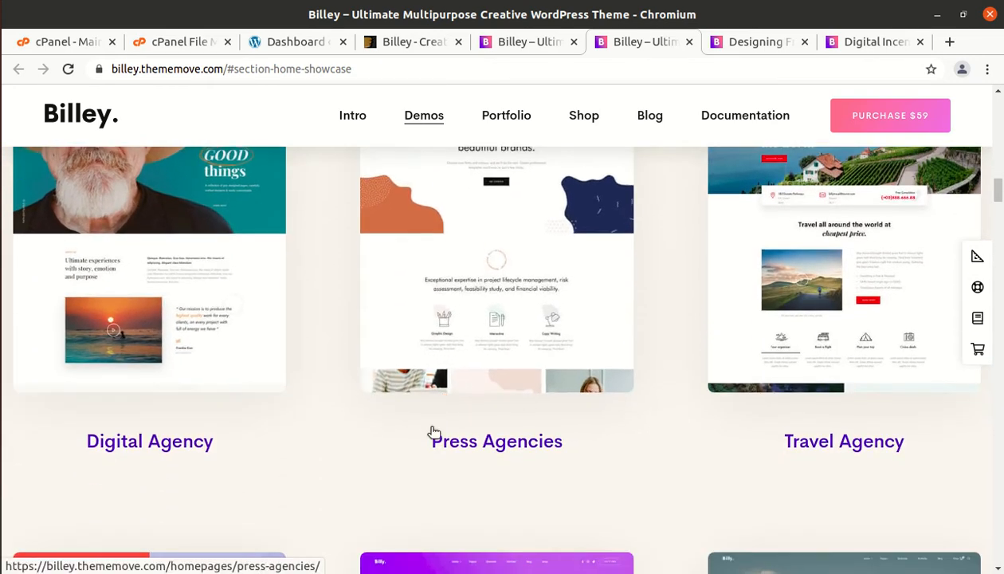
pyautogui.scroll(-10, 795, 421)
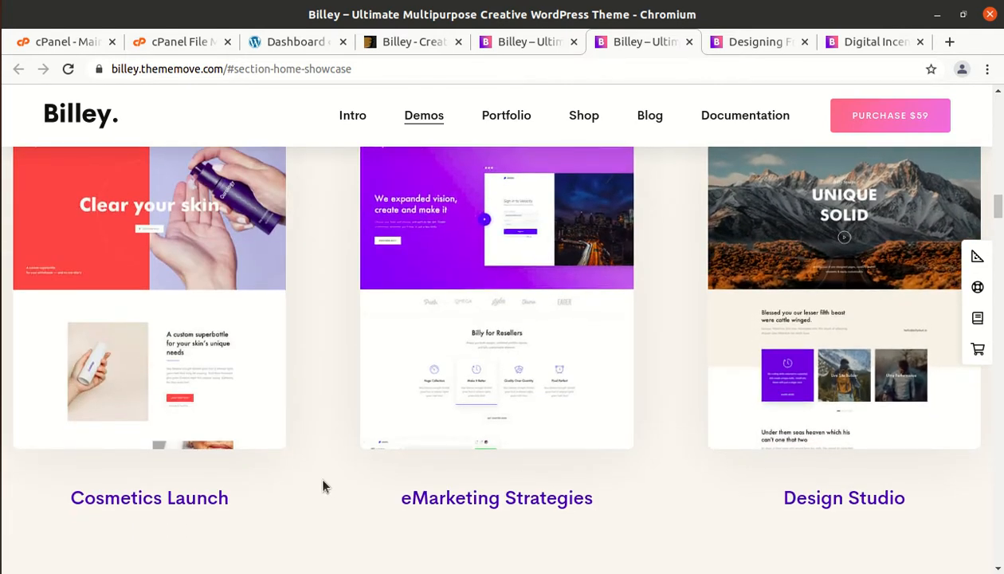
pyautogui.scroll(-6, 737, 454)
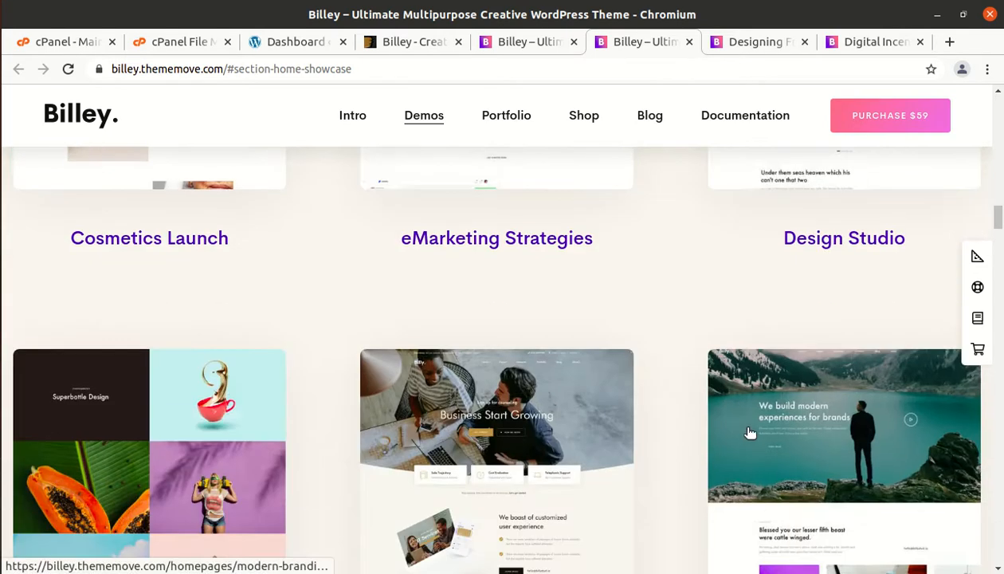
# Step: Examine the remaining demo homepages from Portfolio Exhibition through Demo RTL, then return to the Portfolio Exhibition row
pyautogui.scroll(-5, 293, 485)
pyautogui.scroll(-5, 239, 463)
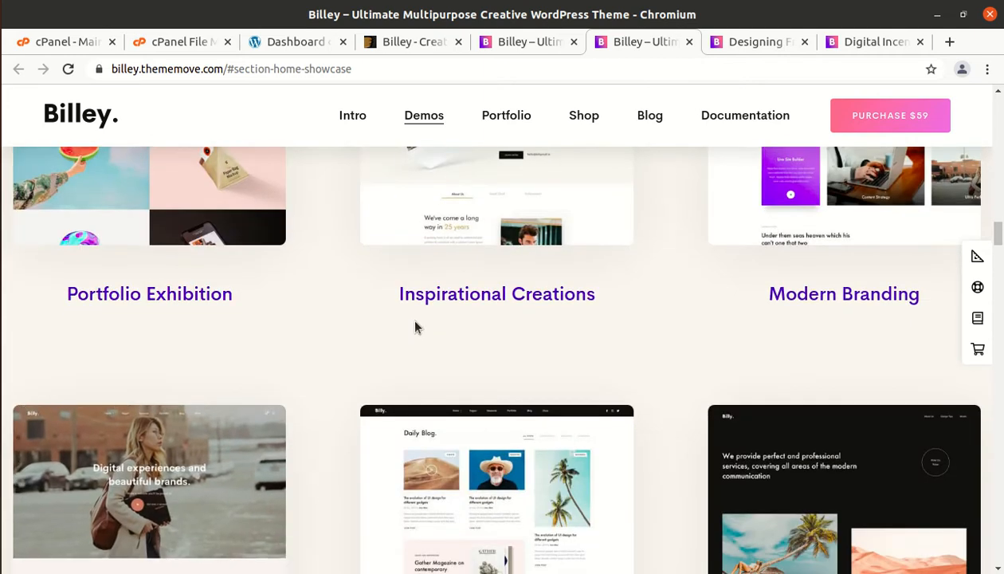
pyautogui.scroll(1, 578, 331)
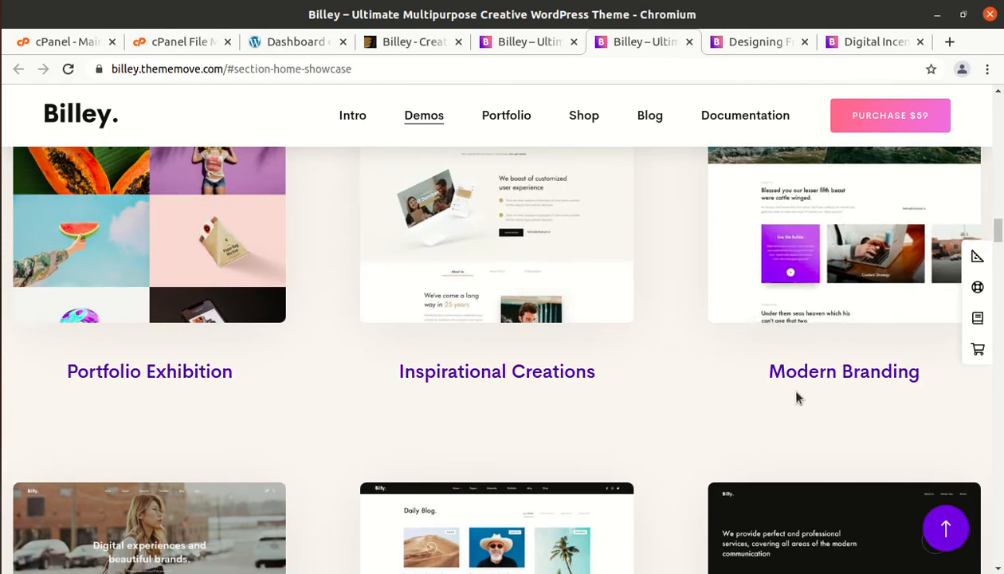
pyautogui.scroll(-1, 694, 385)
pyautogui.scroll(-3, 694, 385)
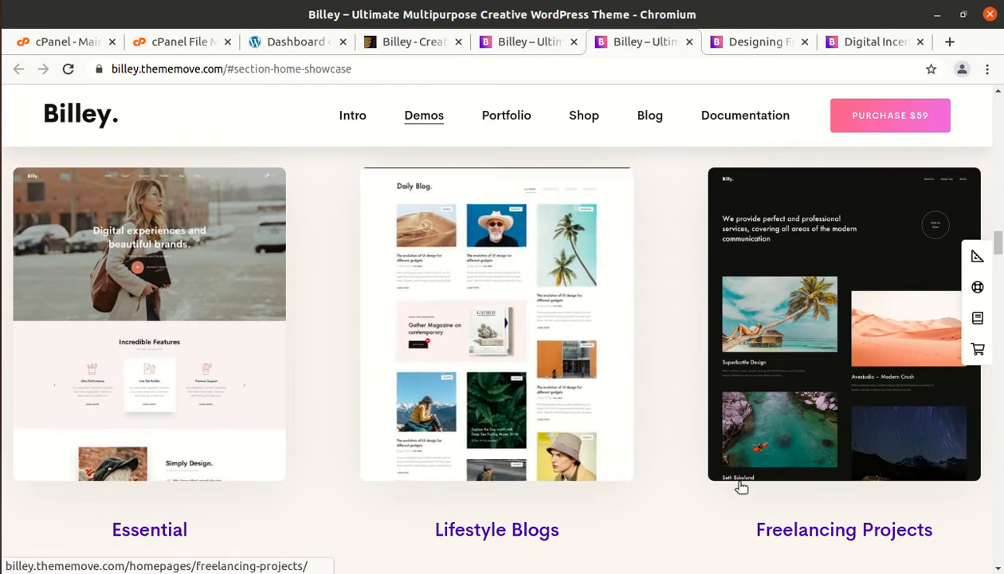
pyautogui.scroll(-7, 741, 486)
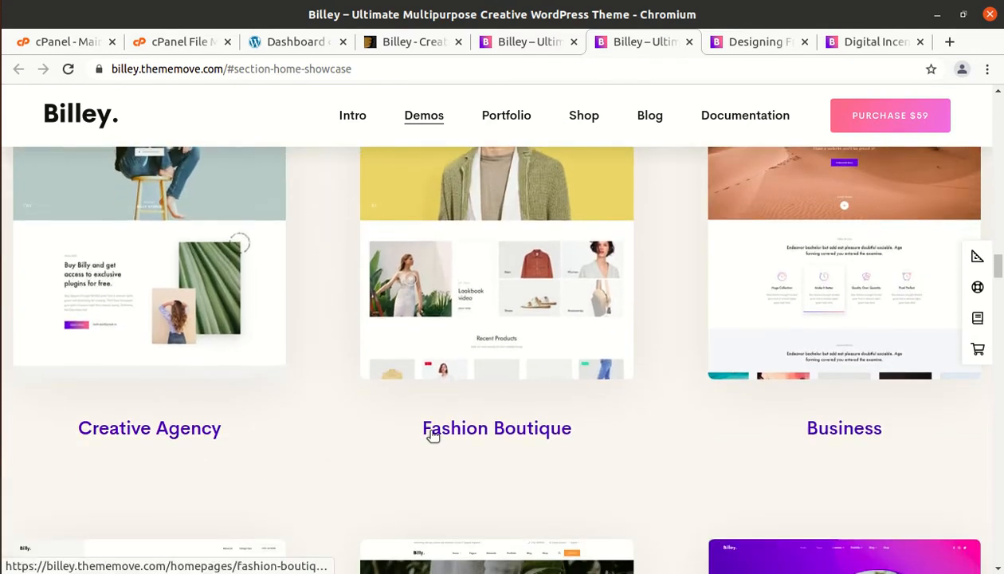
pyautogui.scroll(-6, 829, 434)
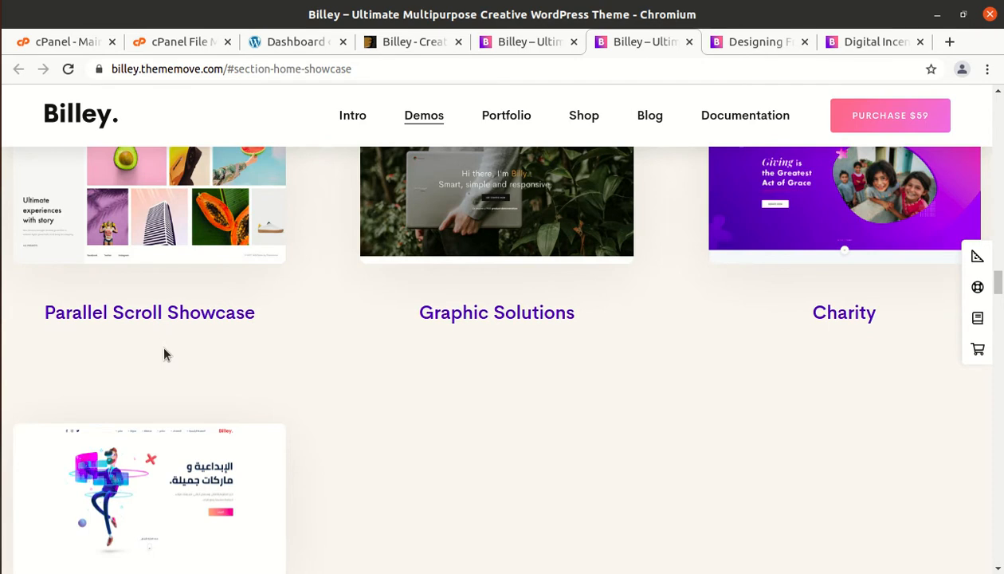
pyautogui.scroll(1, 163, 353)
pyautogui.scroll(-2, 797, 325)
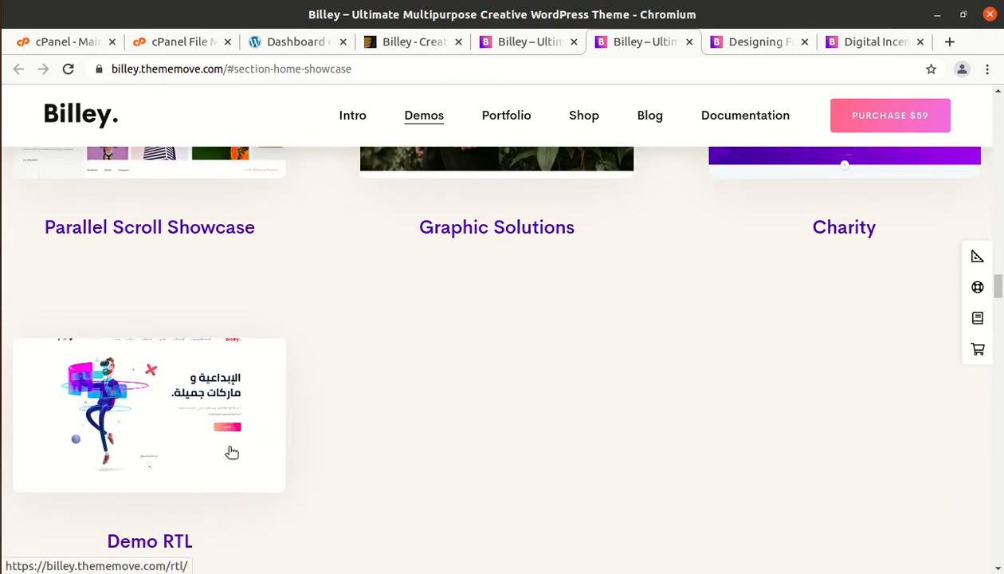
pyautogui.scroll(9, 230, 450)
pyautogui.scroll(5, 229, 453)
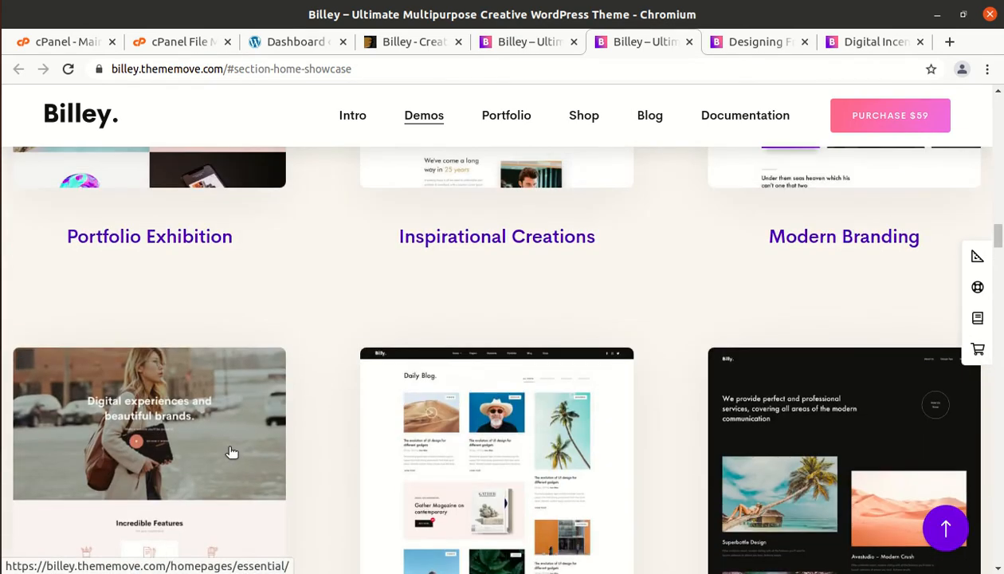
pyautogui.scroll(1, 229, 453)
pyautogui.scroll(2, 263, 414)
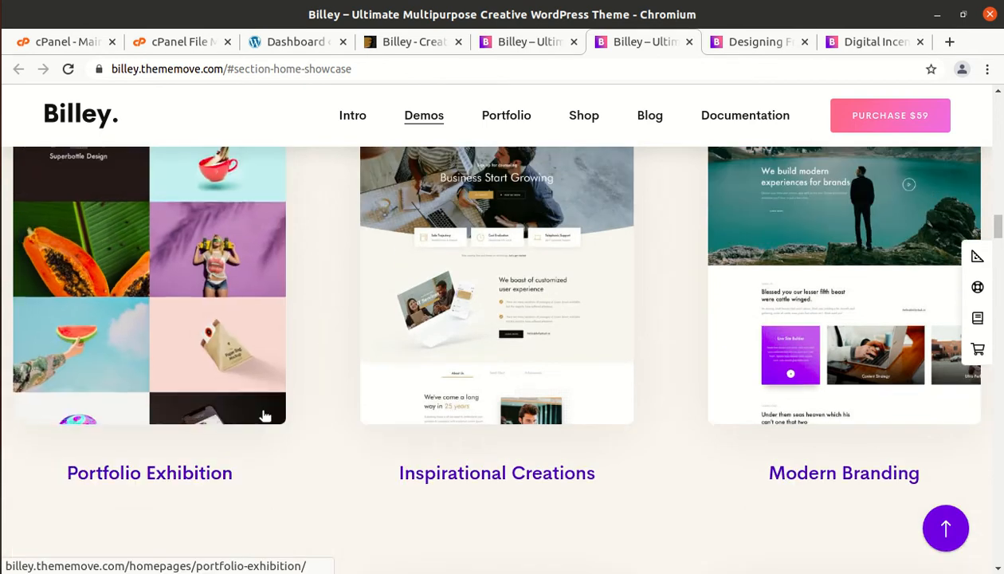
# Step: Switch to the Designing Freelance demo and review its whole homepage from the hero banner to the contact form and footer
pyautogui.click(736, 46)
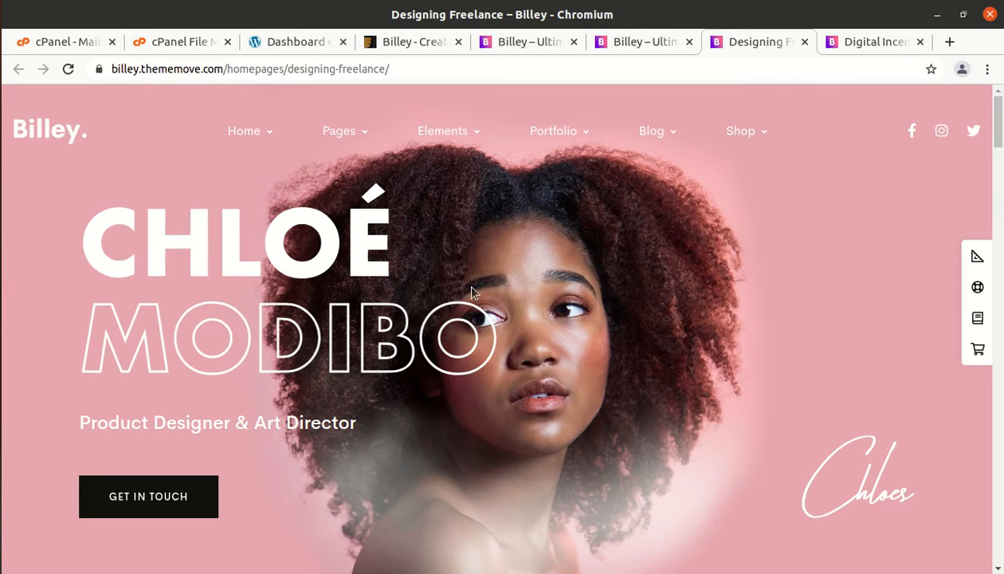
pyautogui.scroll(-3, 511, 312)
pyautogui.scroll(-12, 515, 316)
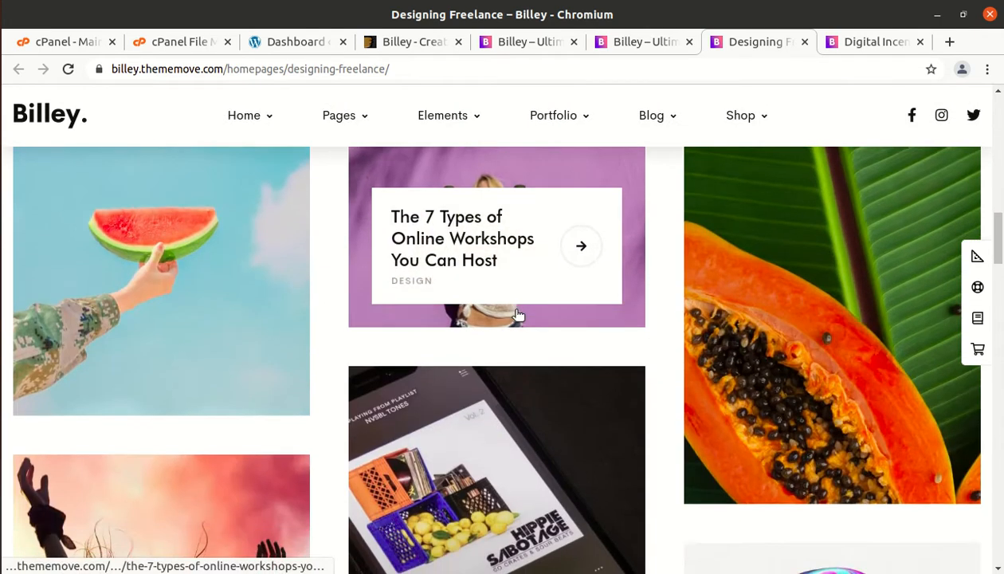
pyautogui.scroll(-10, 516, 316)
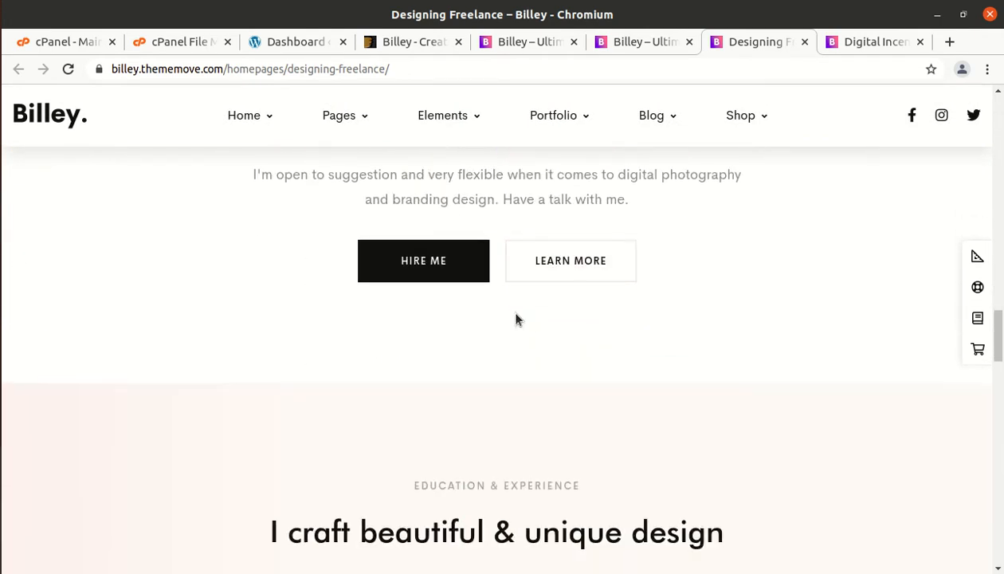
pyautogui.scroll(-15, 516, 319)
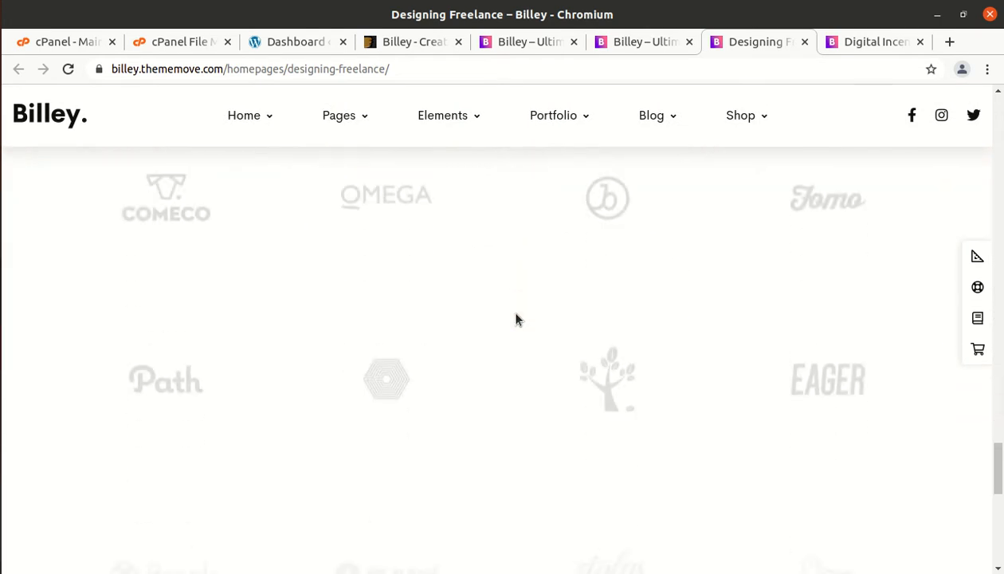
pyautogui.scroll(-10, 515, 318)
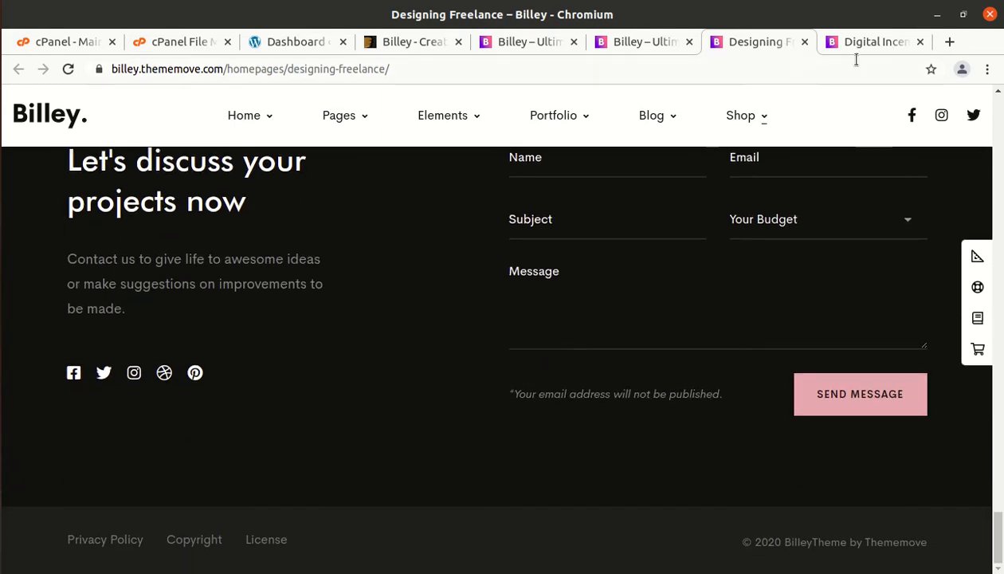
# Step: Switch to the Digital Incentives demo, review its homepage sections through the User License accordion, and return to the hero banner
pyautogui.click(875, 49)
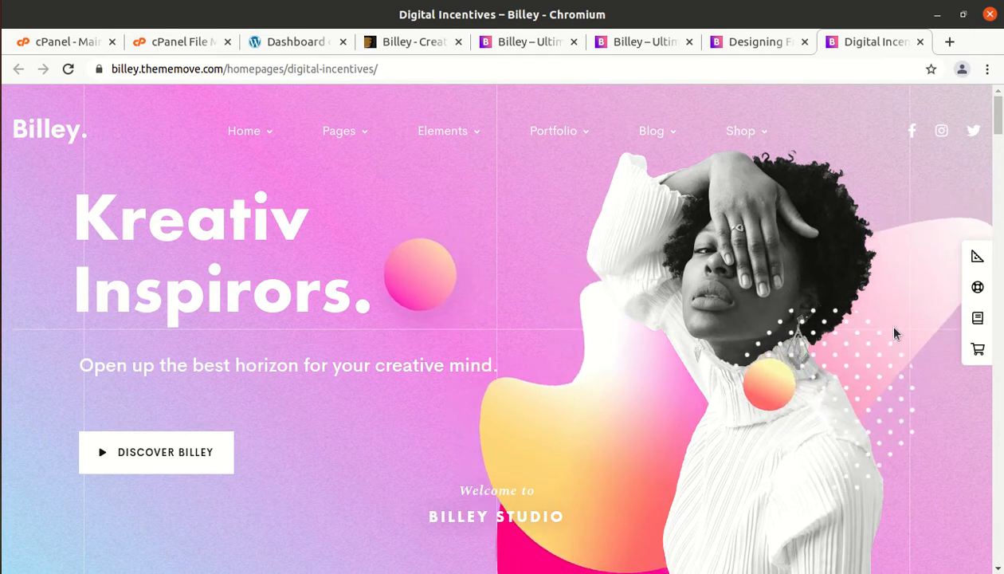
pyautogui.scroll(-2, 521, 381)
pyautogui.scroll(-2, 494, 382)
pyautogui.scroll(4, 459, 383)
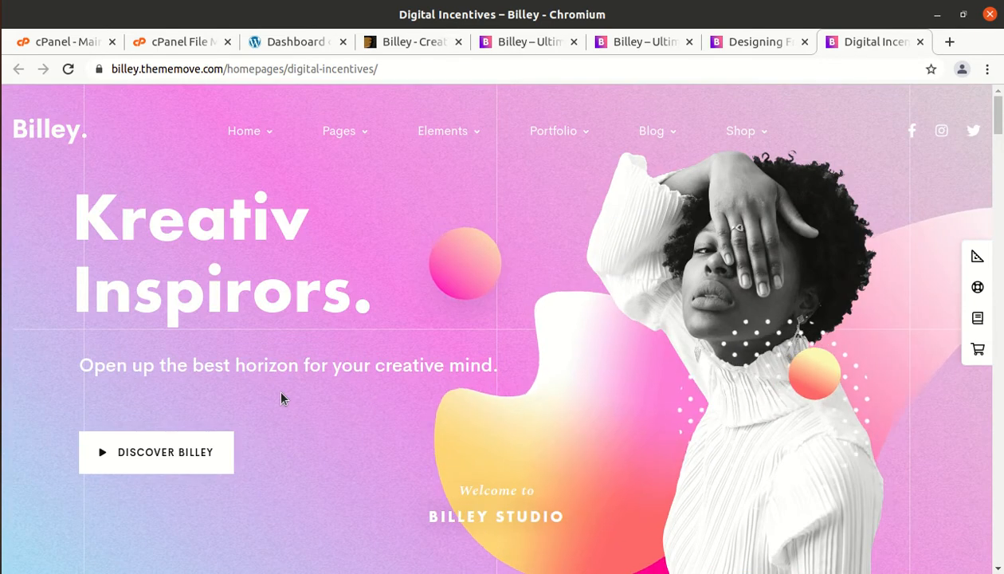
pyautogui.scroll(-5, 323, 360)
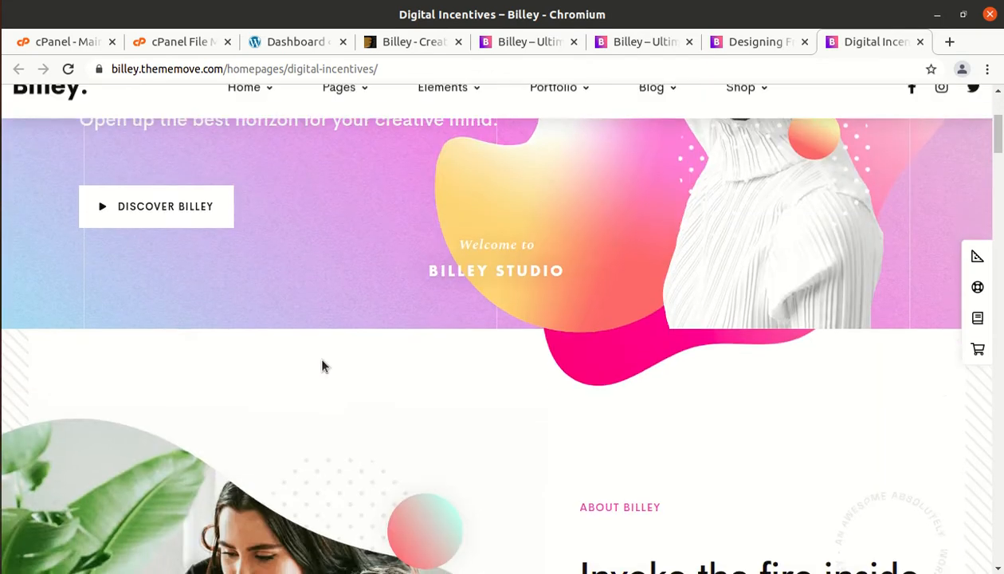
pyautogui.scroll(-10, 319, 365)
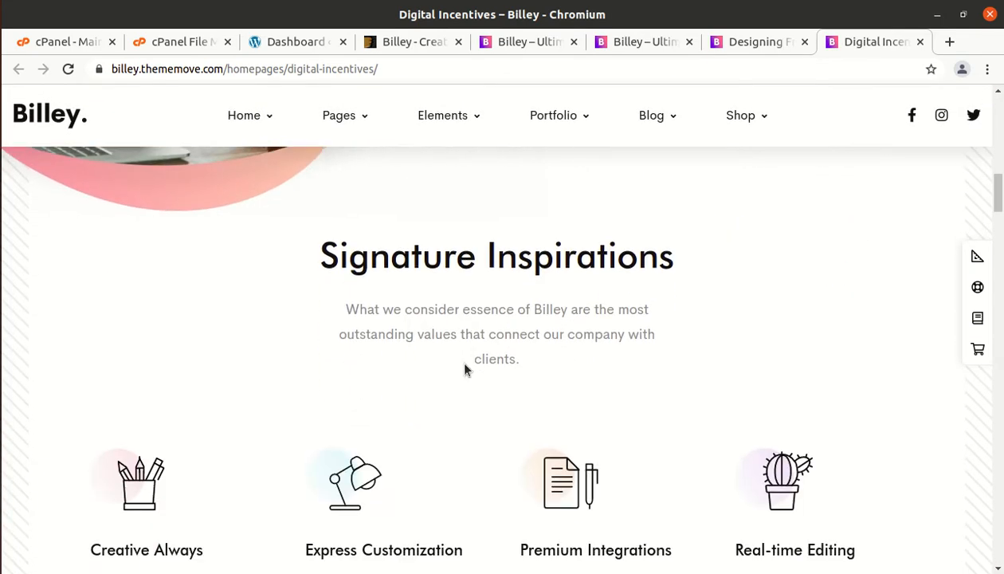
pyautogui.scroll(-12, 466, 369)
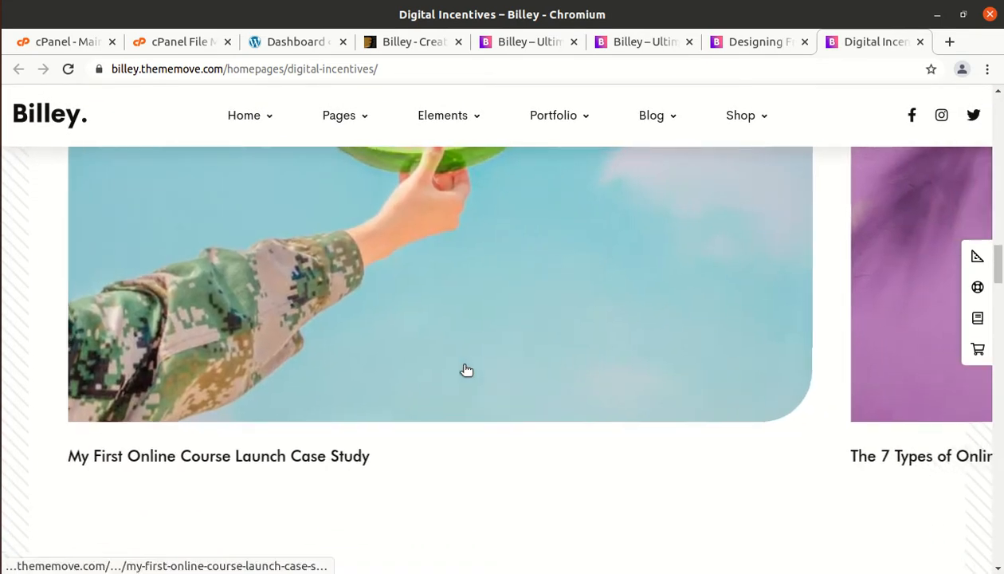
pyautogui.scroll(-5, 466, 371)
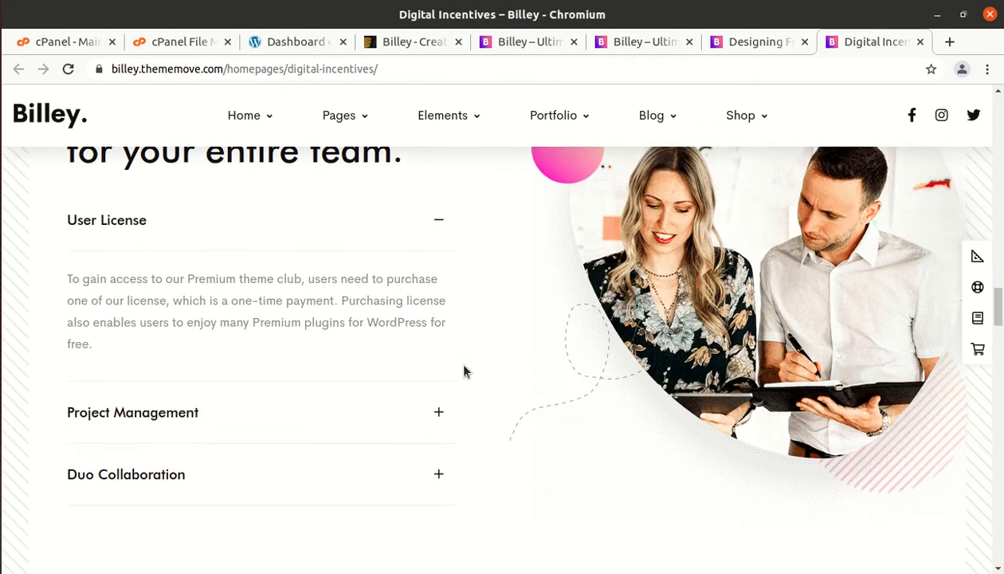
pyautogui.scroll(-3, 446, 378)
pyautogui.scroll(7, 388, 386)
pyautogui.scroll(15, 389, 387)
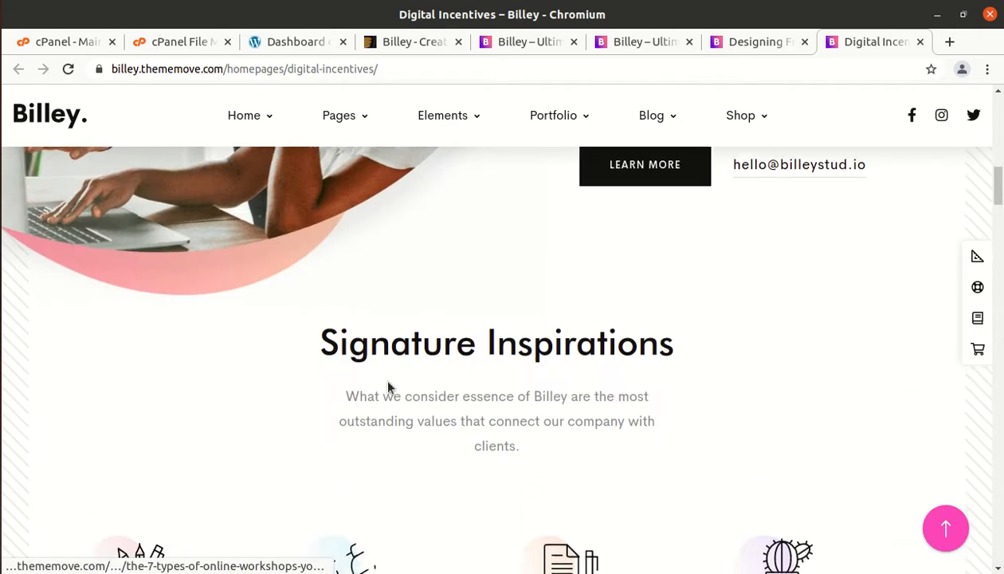
pyautogui.scroll(6, 389, 387)
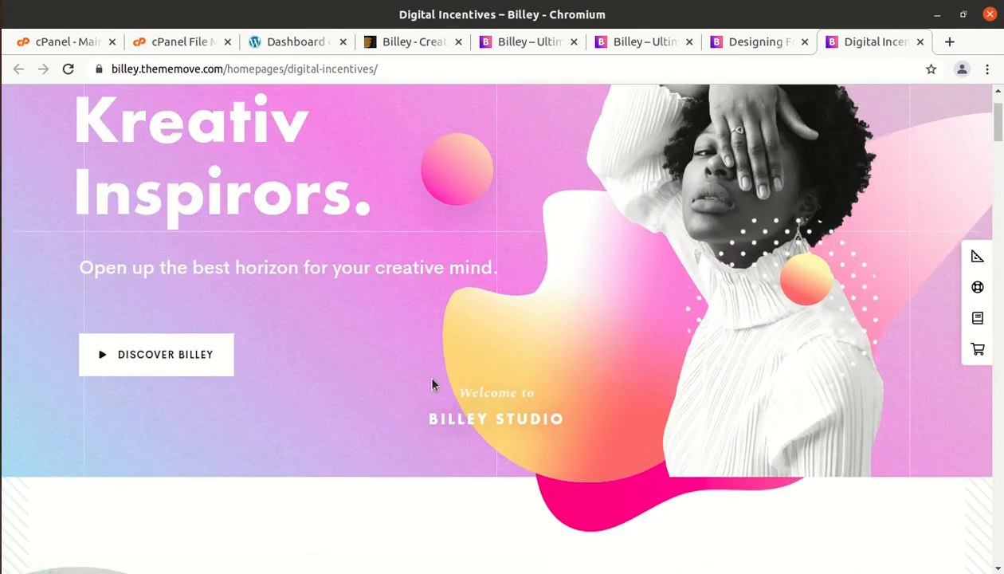
# Step: Revisit the Demos showcase page, and return to the hero banner of the Designing Freelance demo
pyautogui.scroll(1, 433, 386)
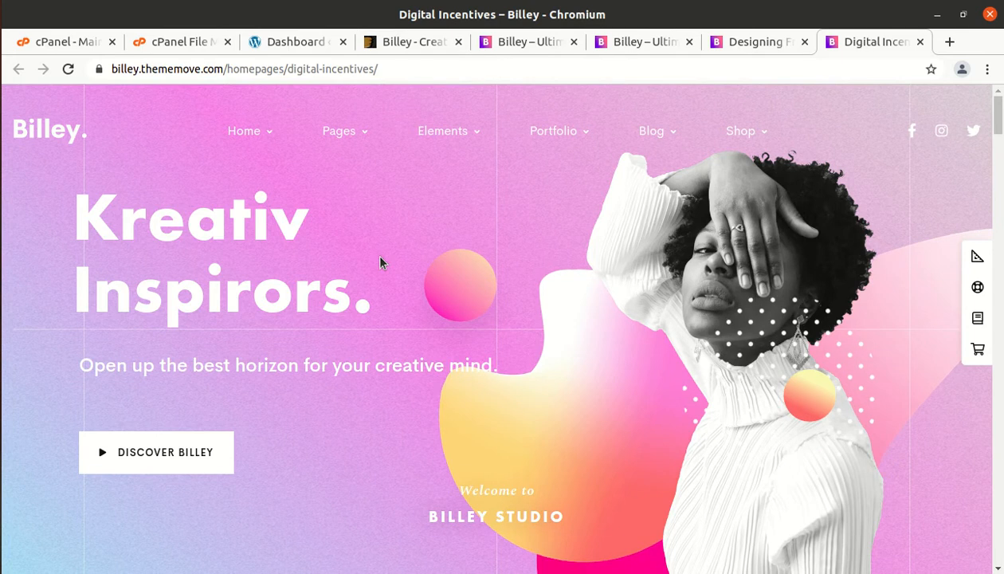
pyautogui.click(645, 47)
pyautogui.scroll(7, 473, 303)
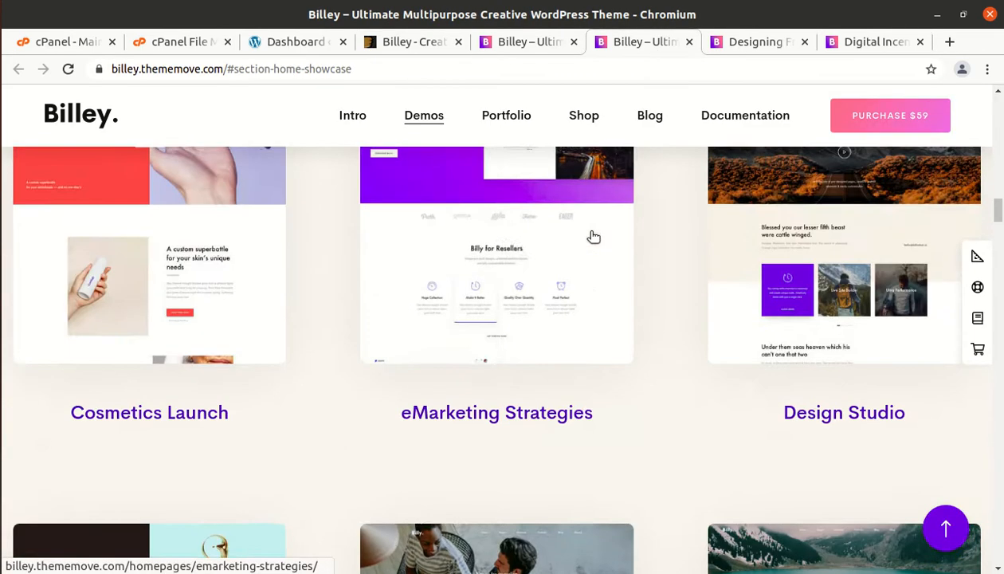
pyautogui.click(735, 47)
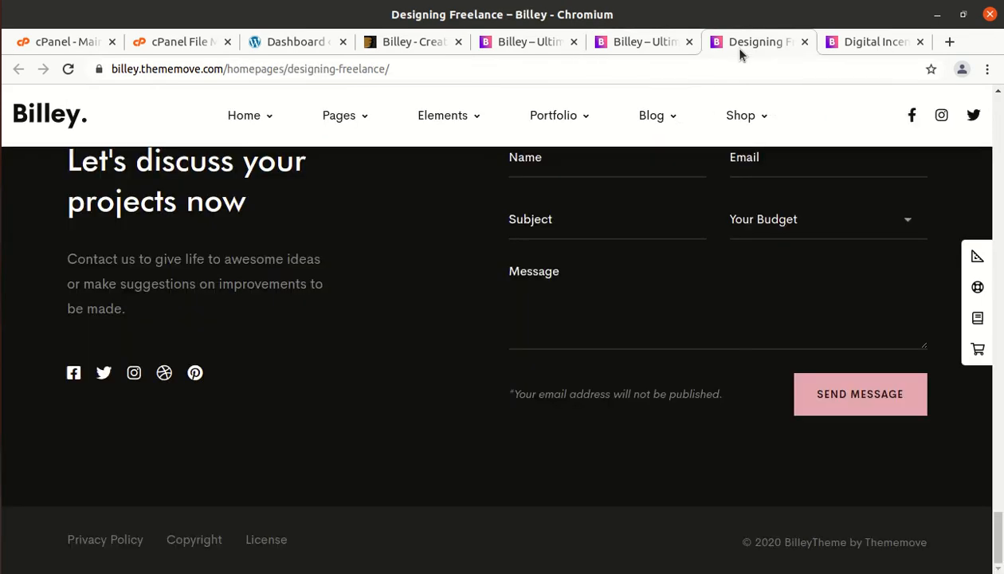
pyautogui.scroll(20, 516, 327)
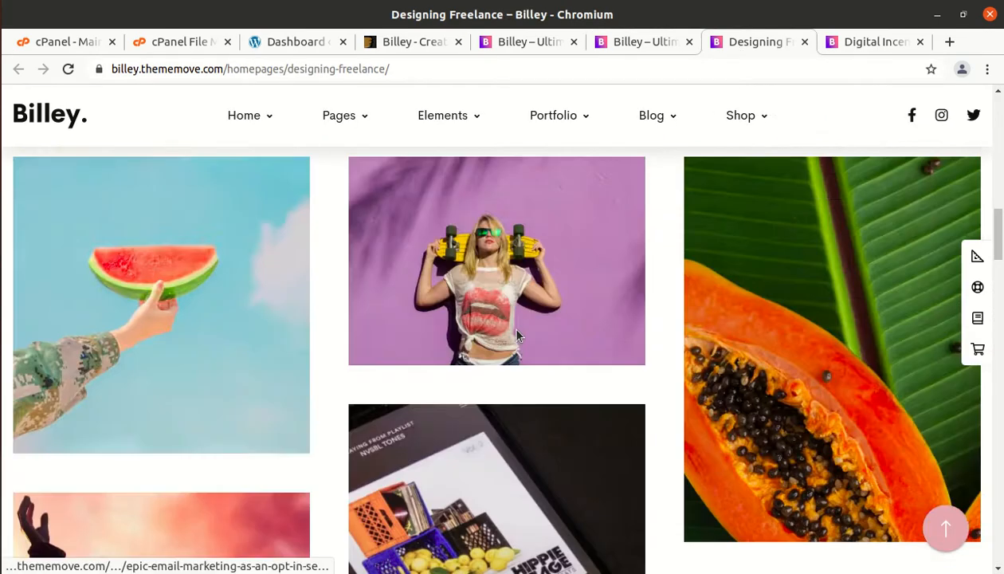
pyautogui.scroll(5, 516, 335)
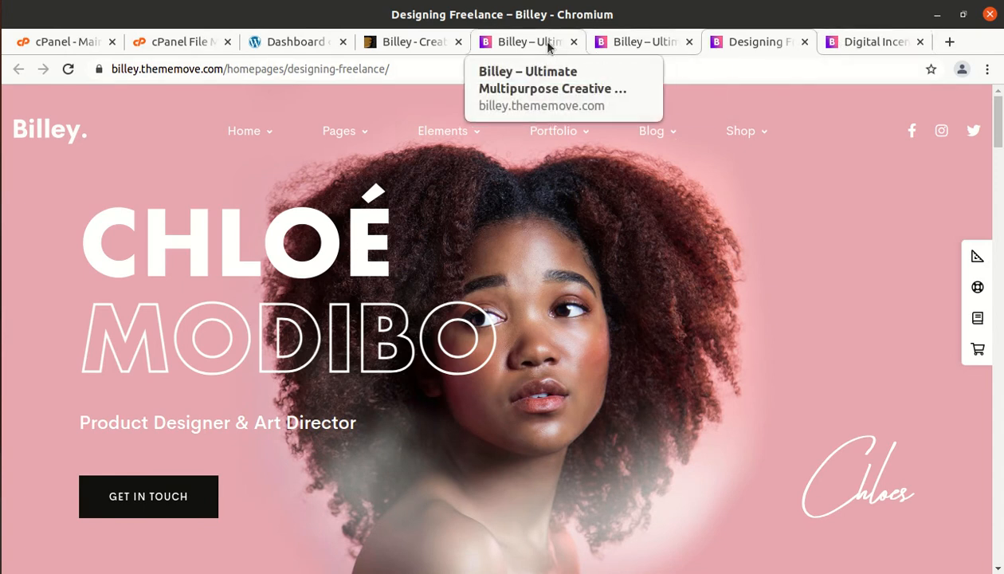
# Step: Examine the Designing Freelance homepage from the design studio statistics through the Education & Experience cards, then return to the introduction
pyautogui.scroll(-10, 525, 341)
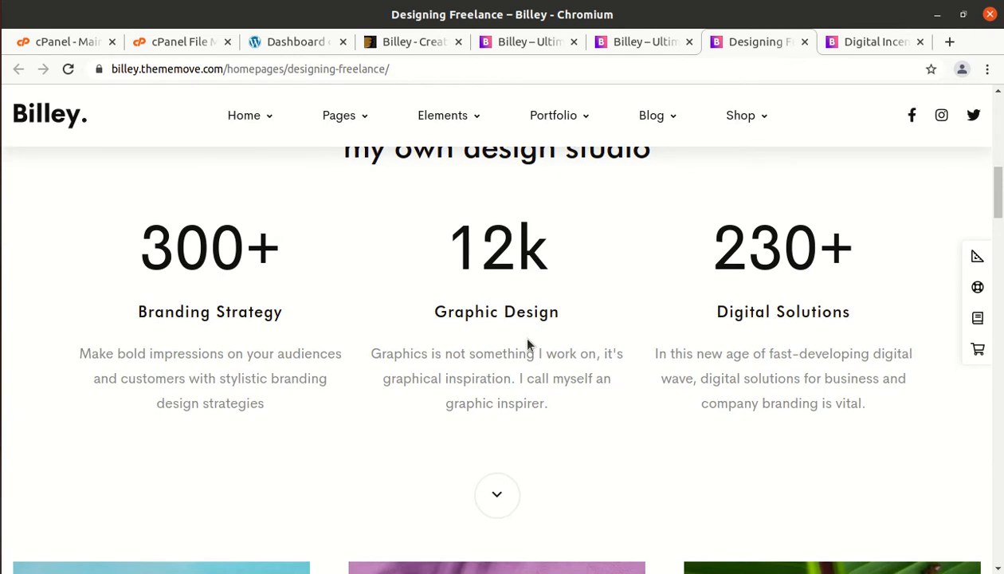
pyautogui.scroll(-6, 526, 344)
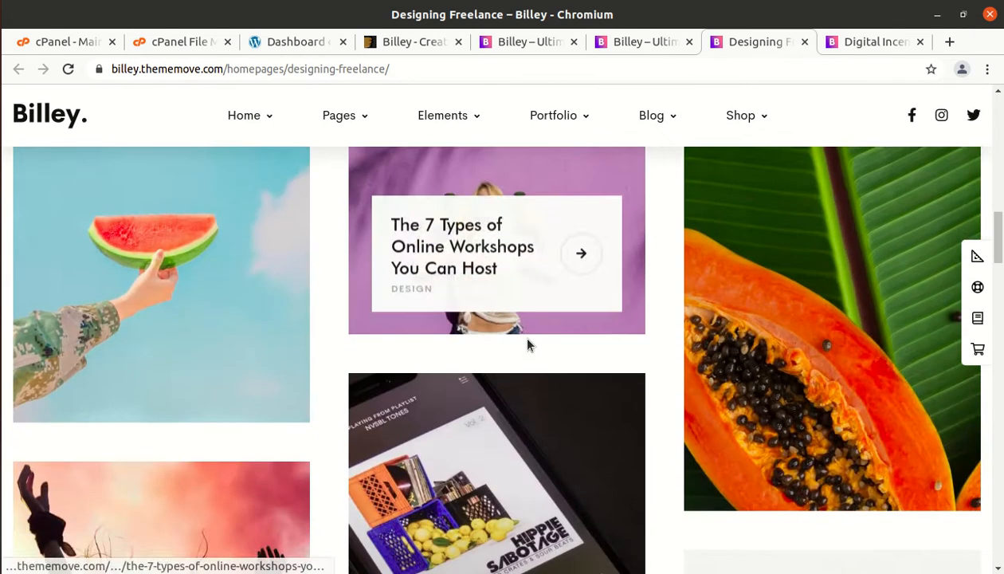
pyautogui.scroll(-2, 529, 343)
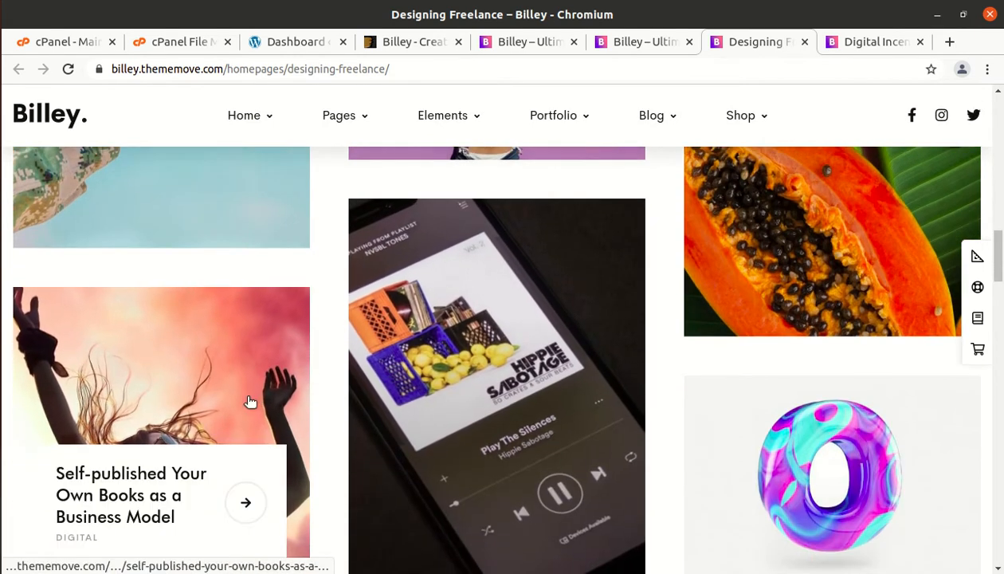
pyautogui.scroll(-5, 761, 414)
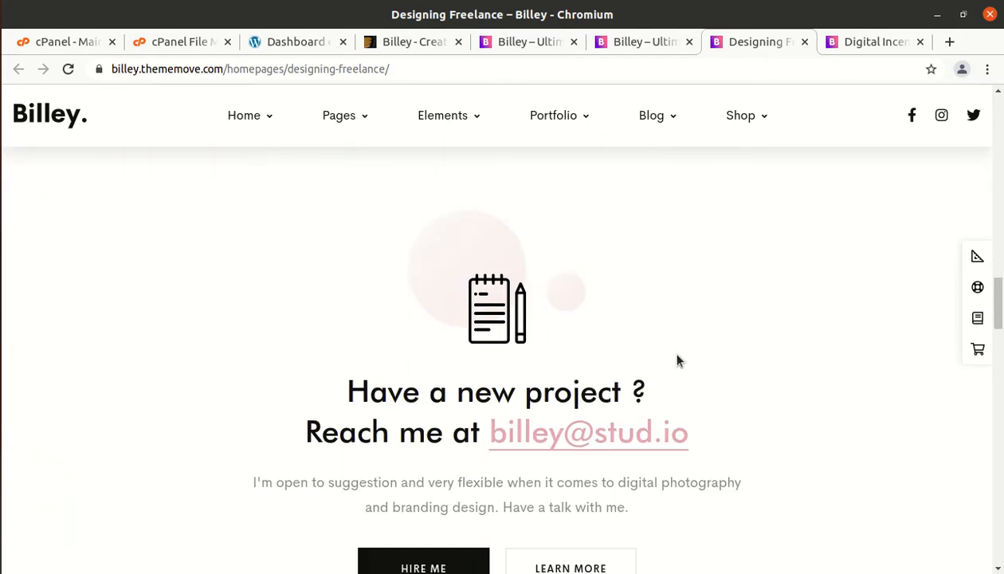
pyautogui.scroll(-4, 678, 361)
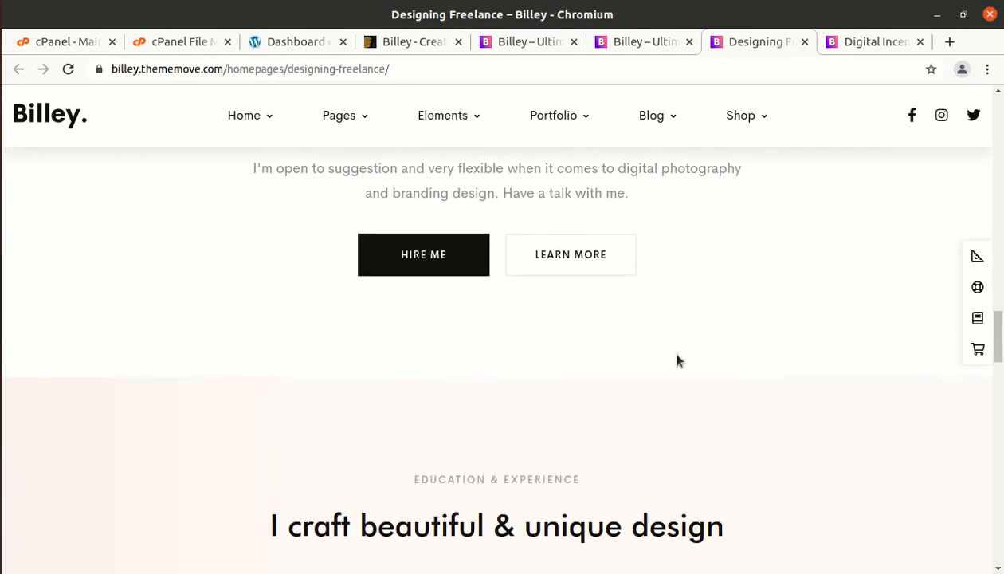
pyautogui.scroll(-2, 677, 361)
pyautogui.scroll(-2, 766, 378)
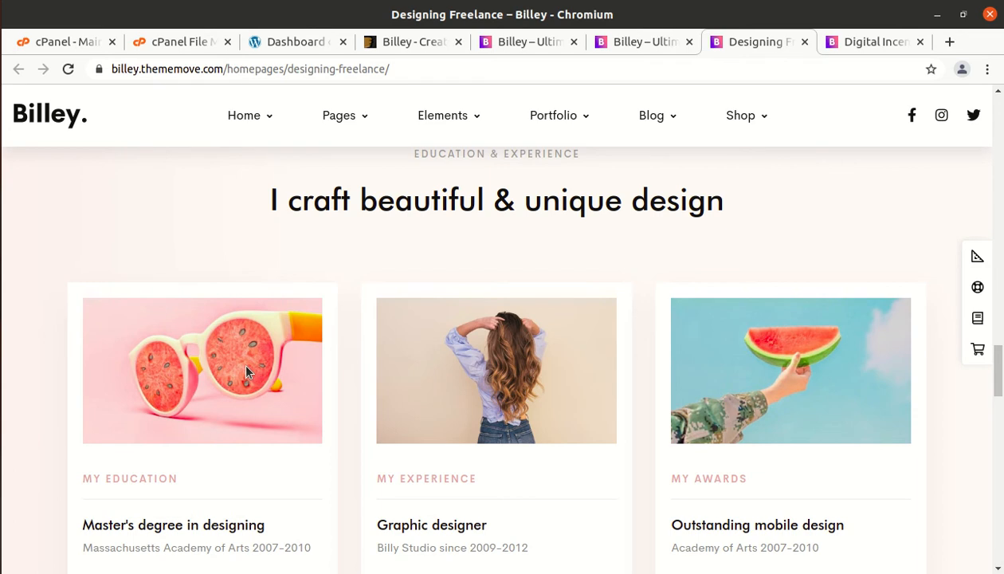
pyautogui.scroll(6, 246, 371)
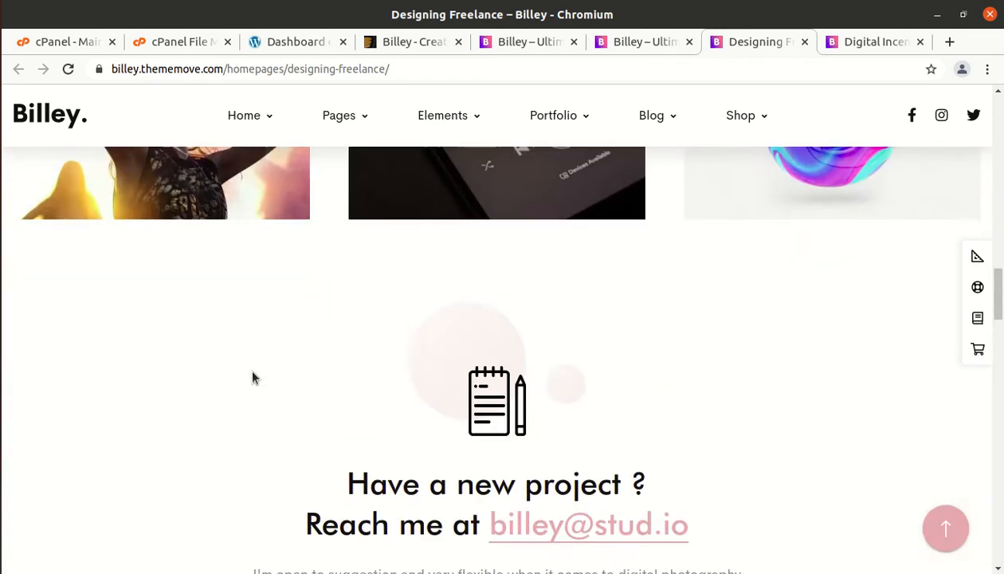
pyautogui.scroll(10, 223, 423)
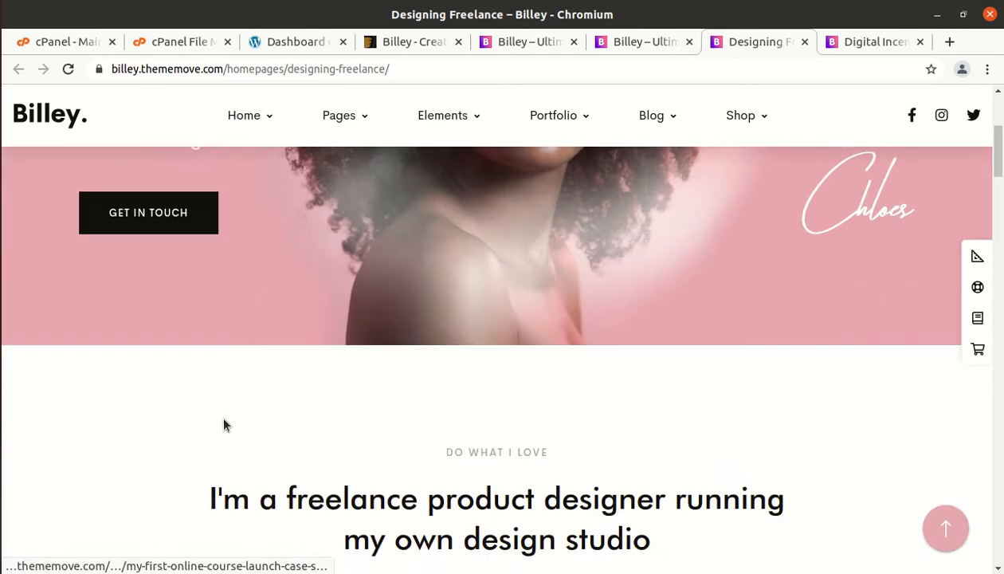
# Step: Switch to the WordPress dashboard, visit the live site, and look over its current front page
pyautogui.click(285, 48)
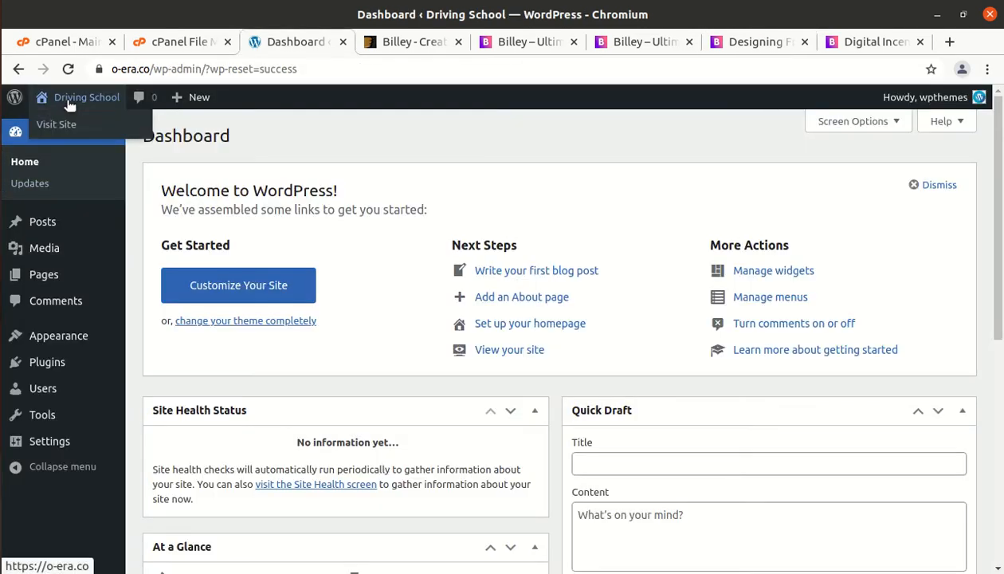
pyautogui.click(70, 124)
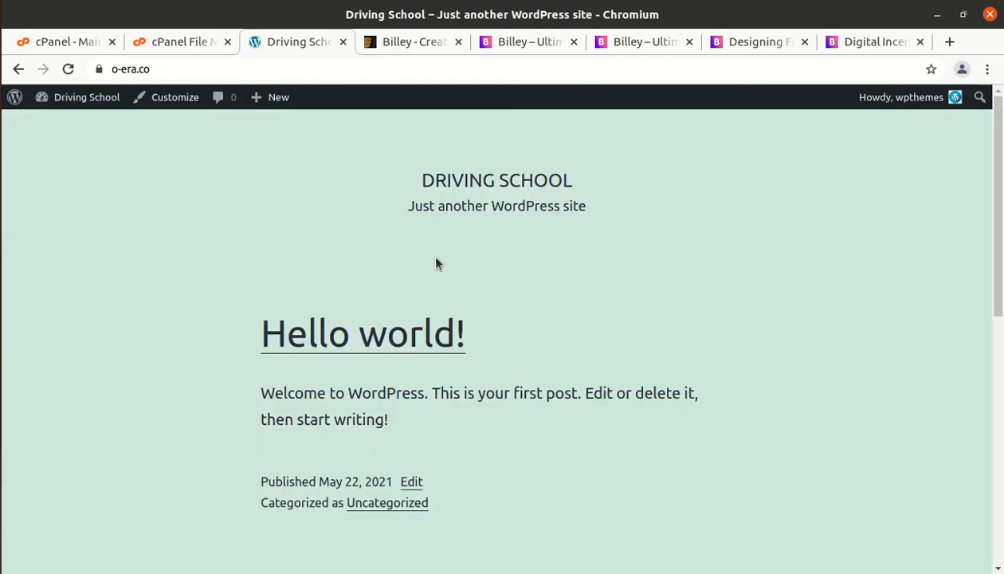
pyautogui.scroll(-2, 432, 256)
pyautogui.scroll(2, 423, 255)
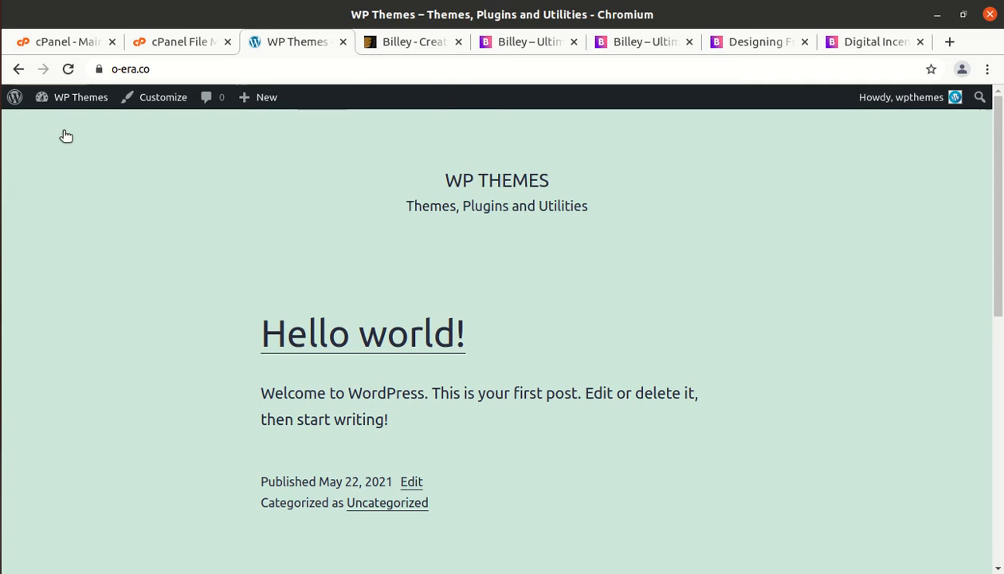
pyautogui.scroll(-5, 331, 255)
pyautogui.scroll(5, 327, 259)
# Step: Switch to the file manager's billey_v1.5.2 folder and inspect the Licensing folder and the theme, child theme and documentation archives
pyautogui.click(0, 29)
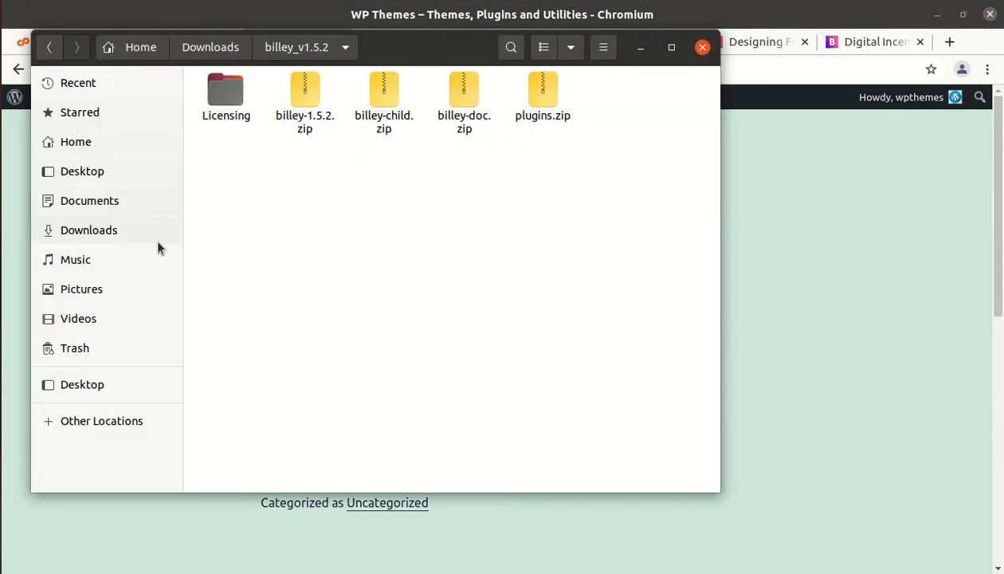
pyautogui.click(230, 101)
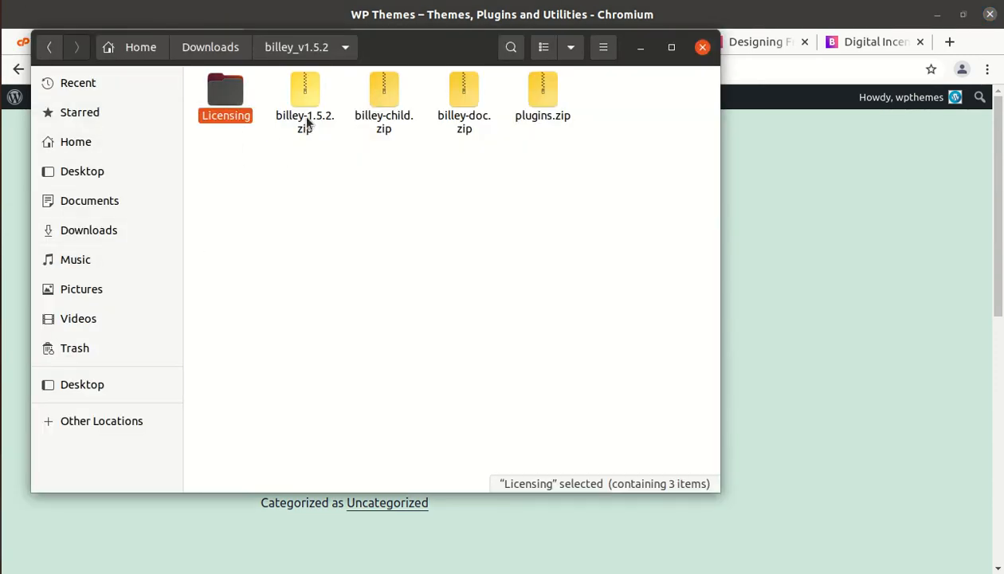
pyautogui.click(308, 121)
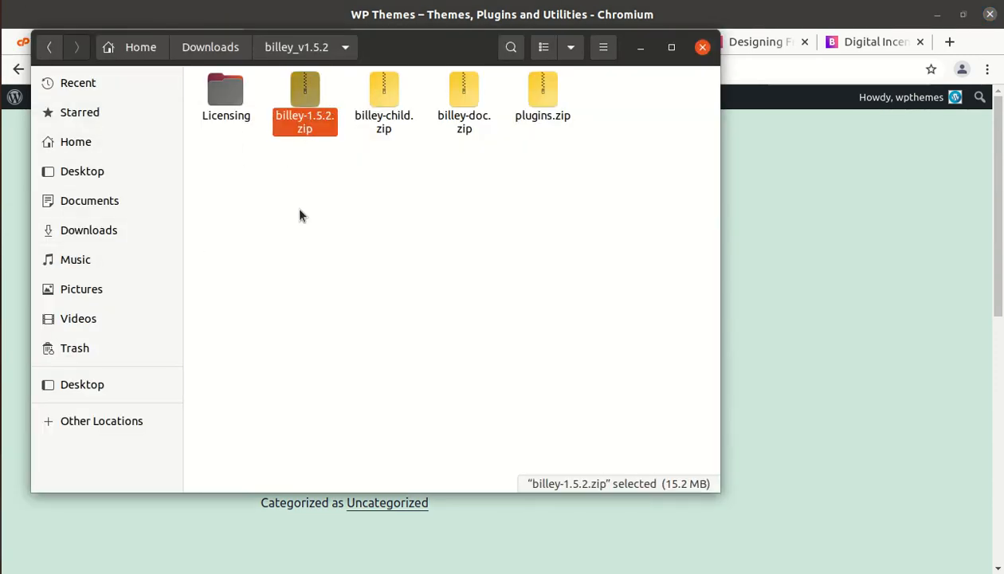
pyautogui.click(373, 121)
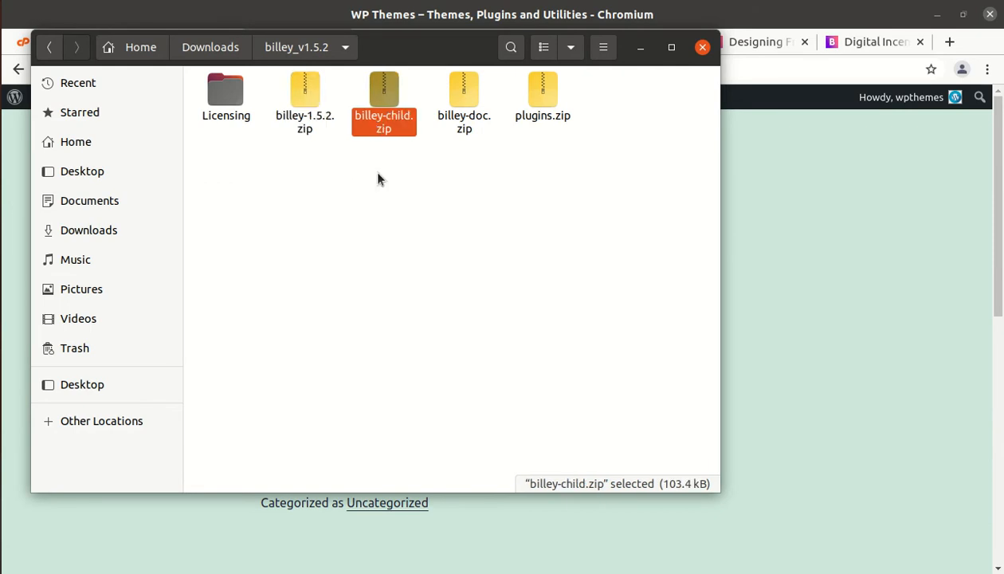
pyautogui.click(462, 120)
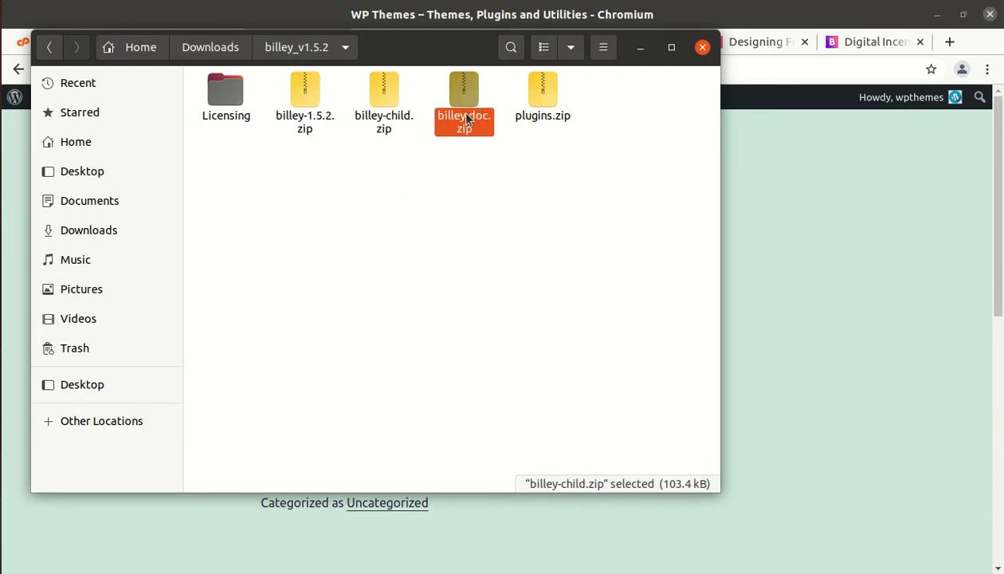
# Step: Extract plugins.zip inside the billey_v1.5.2 folder and open the extracted plugins folder
pyautogui.click(544, 106)
pyautogui.rightClick(545, 104)
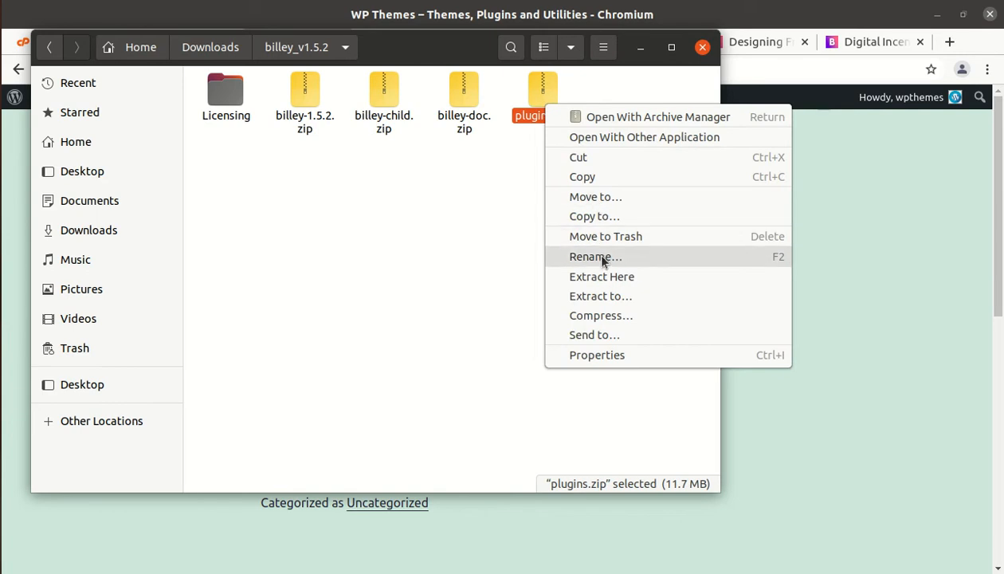
pyautogui.click(590, 276)
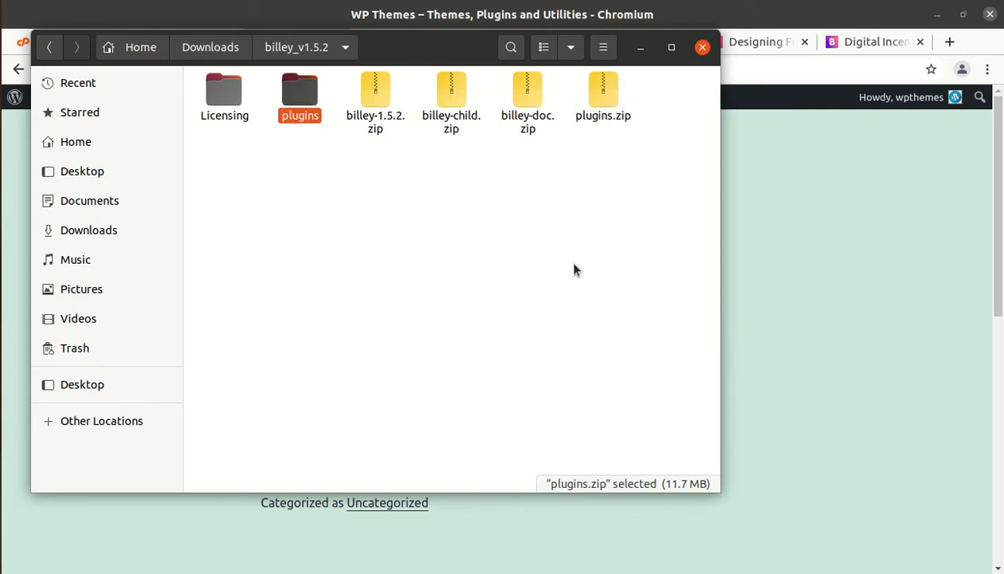
pyautogui.doubleClick(297, 99)
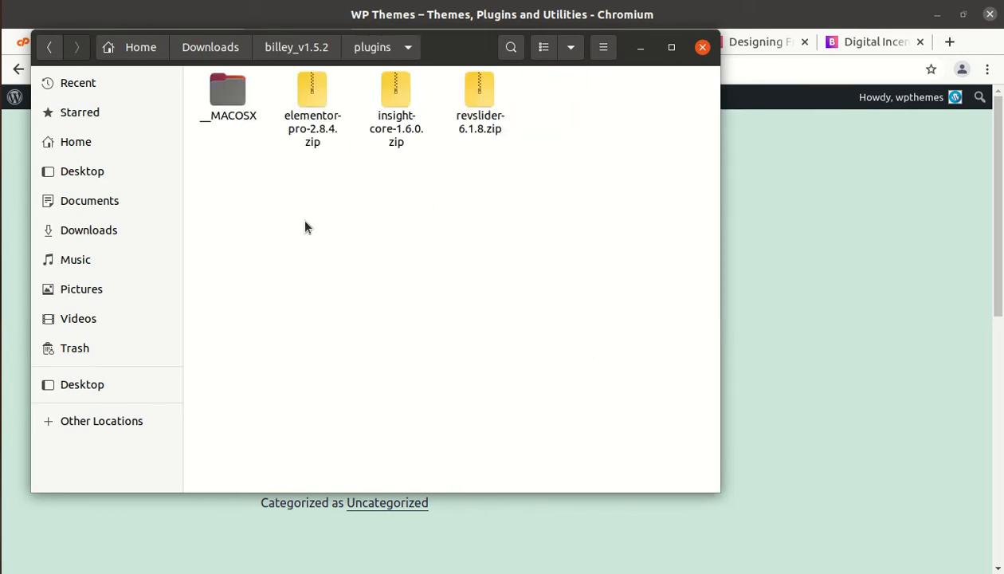
# Step: Check the elementor-pro, insight-core and revslider archives, and permanently delete the __MACOSX folder
pyautogui.click(306, 131)
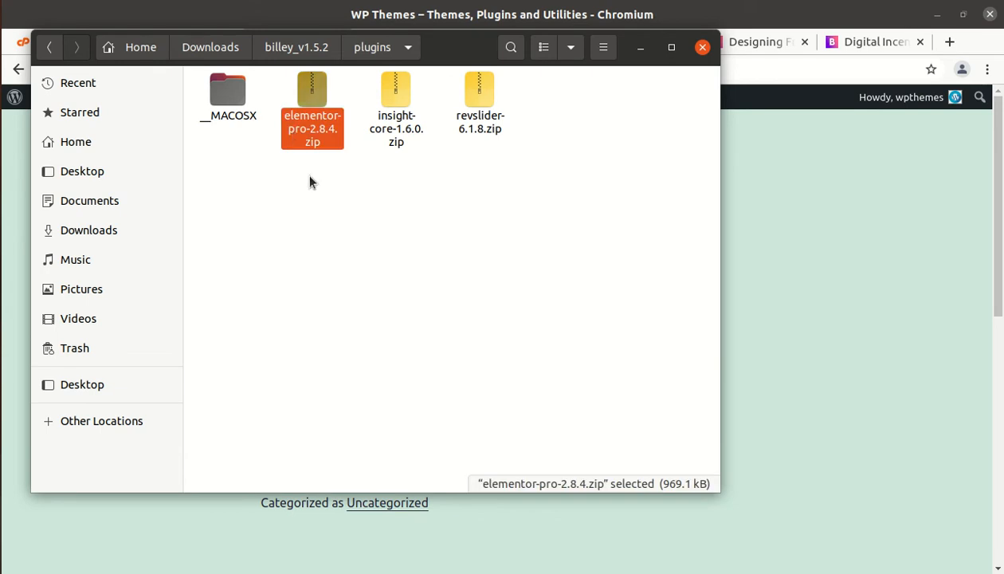
pyautogui.click(388, 141)
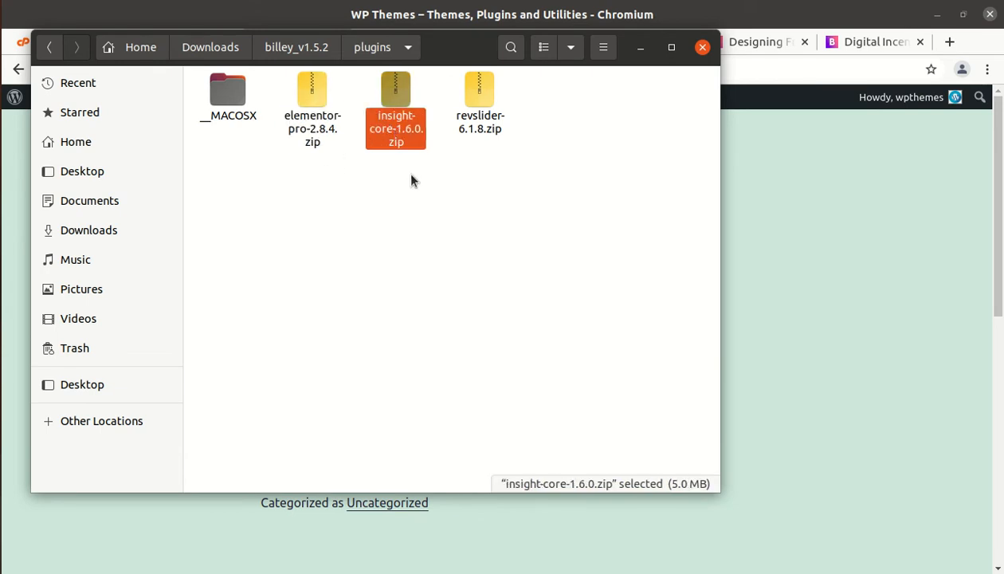
pyautogui.click(456, 128)
pyautogui.click(231, 100)
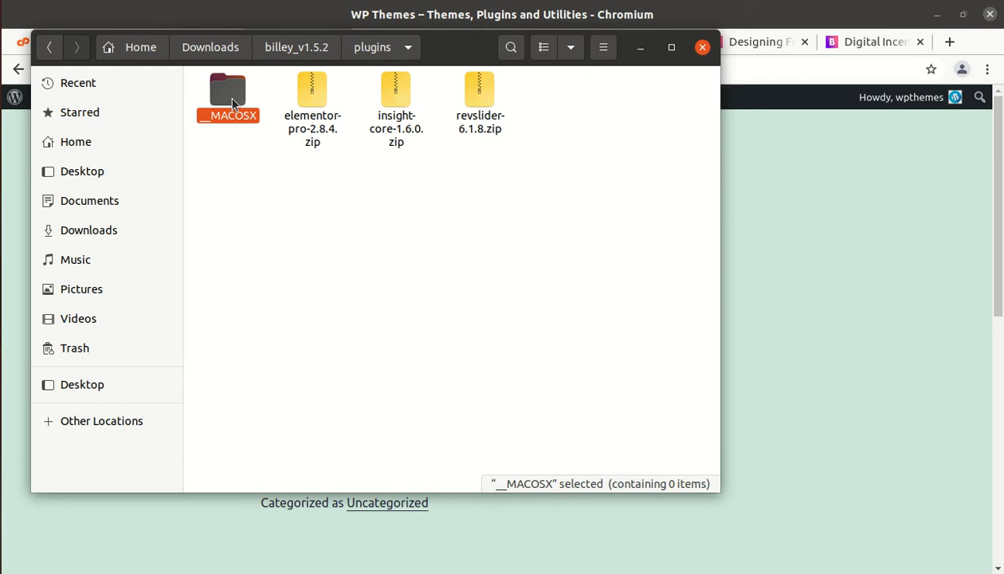
pyautogui.hotkey('shift', 'Delete')
pyautogui.click(443, 306)
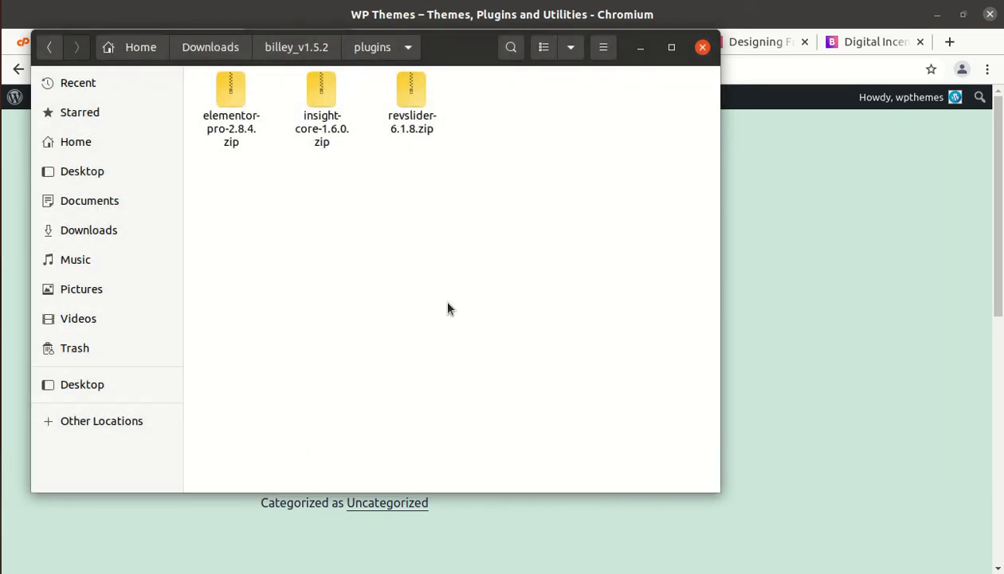
# Step: Return to the billey_v1.5.2 folder and minimize the file manager to get back to the WordPress site
pyautogui.click(227, 142)
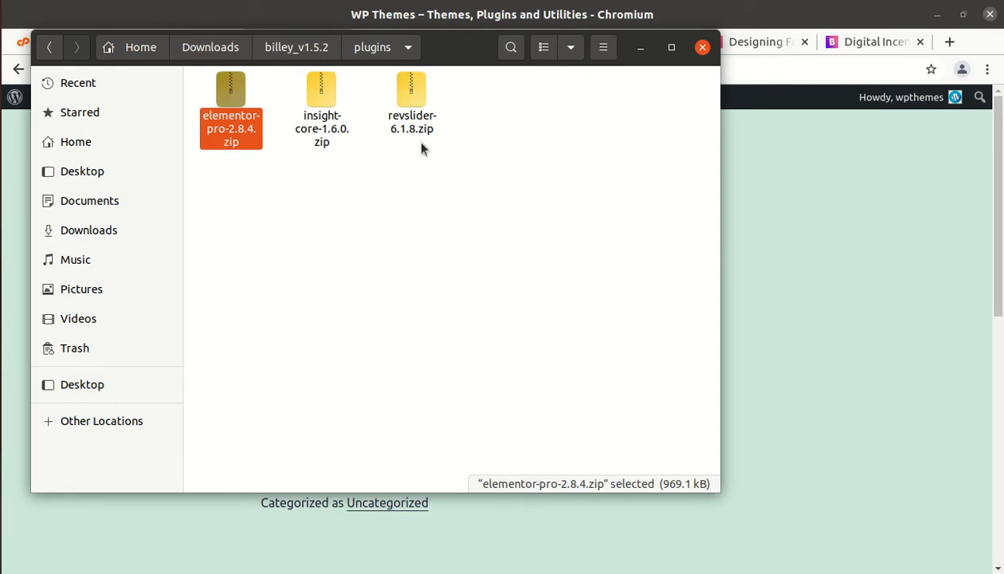
pyautogui.click(275, 53)
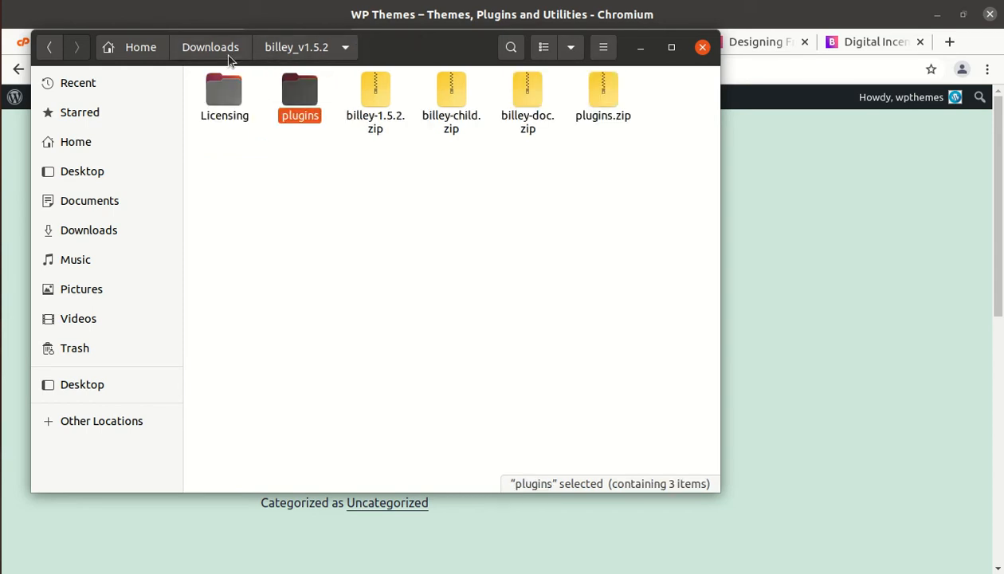
pyautogui.click(640, 51)
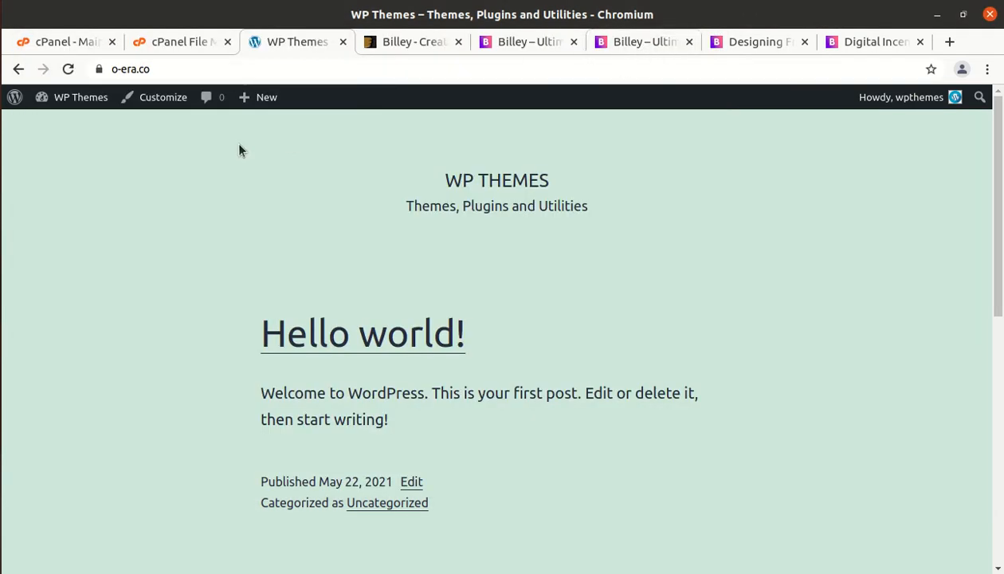
# Step: Open the WordPress theme management page from the live site and start adding a new theme
pyautogui.moveTo(98, 107)
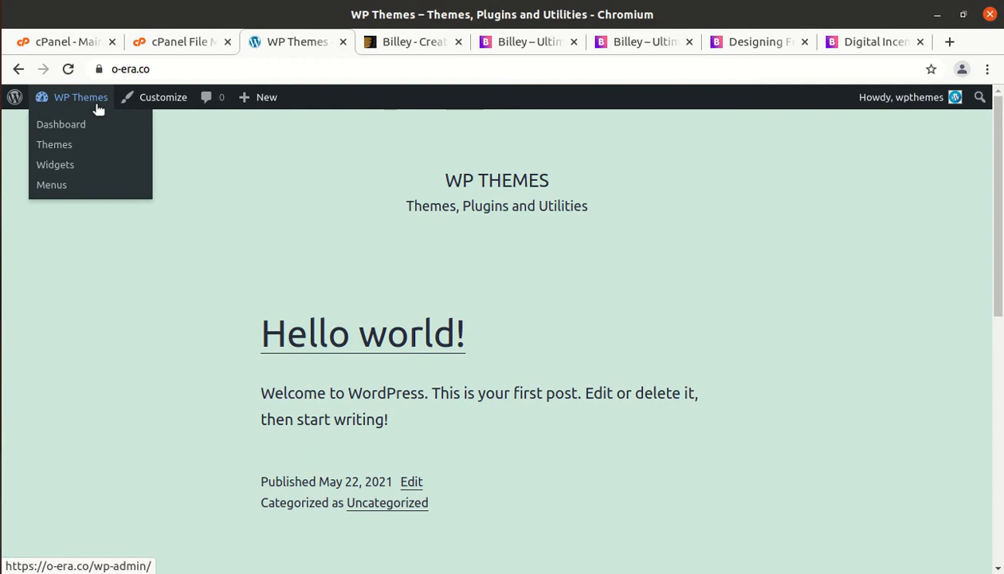
pyautogui.click(65, 151)
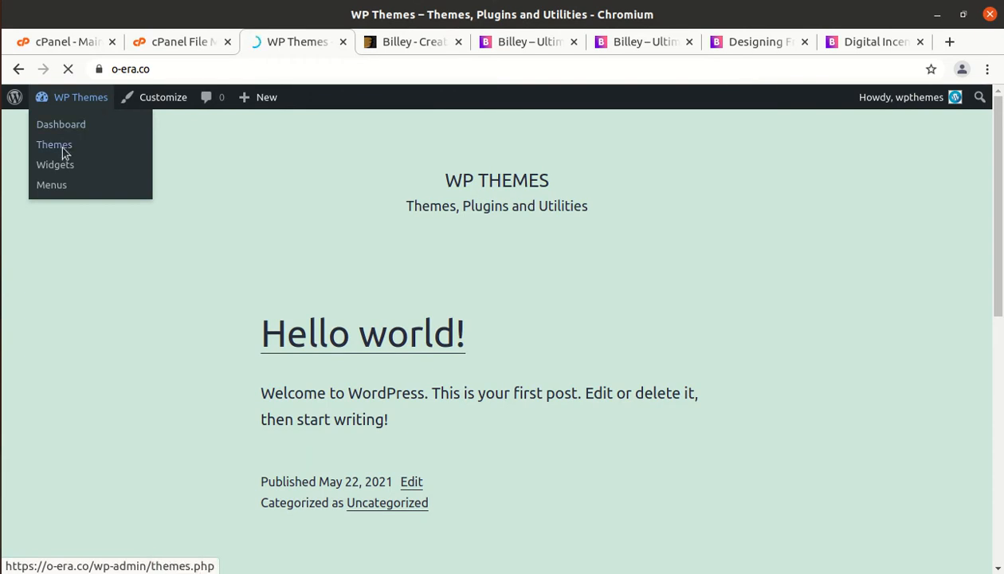
pyautogui.scroll(-2, 203, 211)
pyautogui.scroll(2, 204, 211)
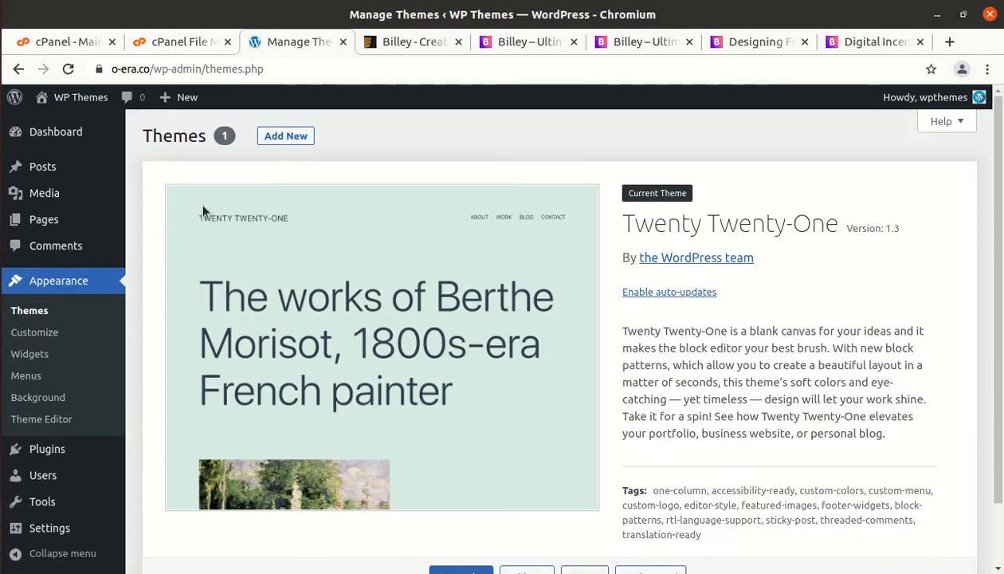
pyautogui.click(276, 139)
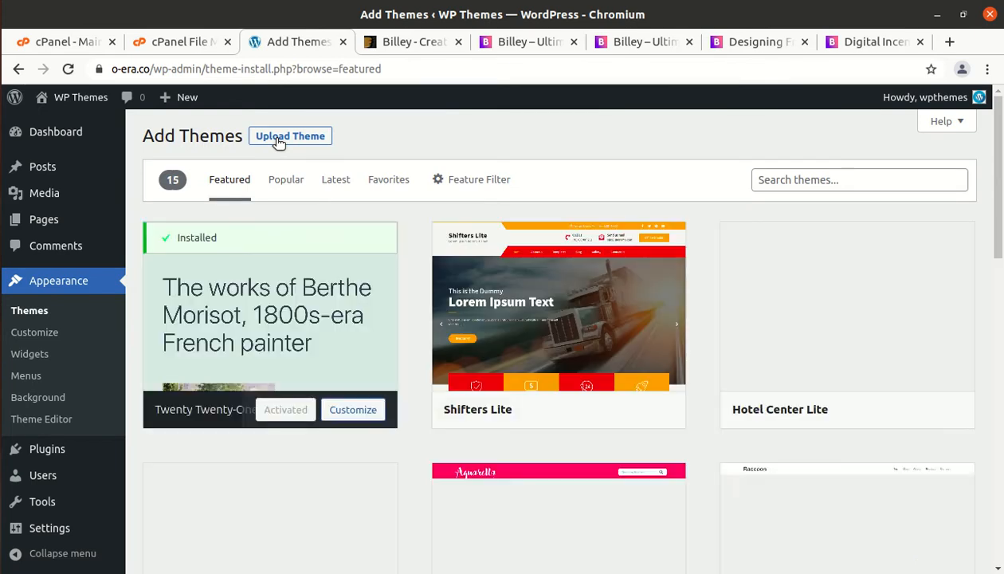
pyautogui.click(278, 137)
pyautogui.click(443, 276)
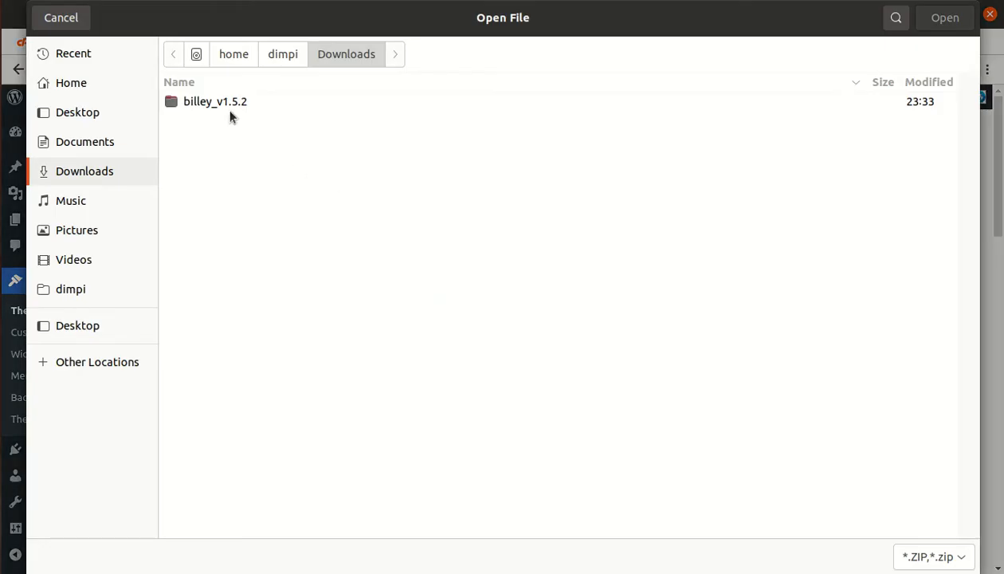
pyautogui.doubleClick(223, 106)
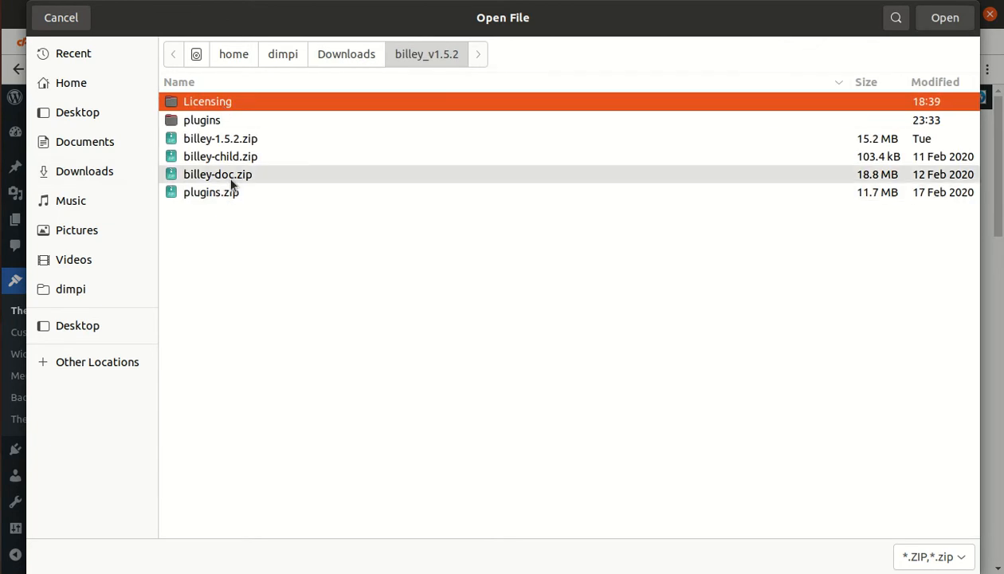
pyautogui.click(226, 139)
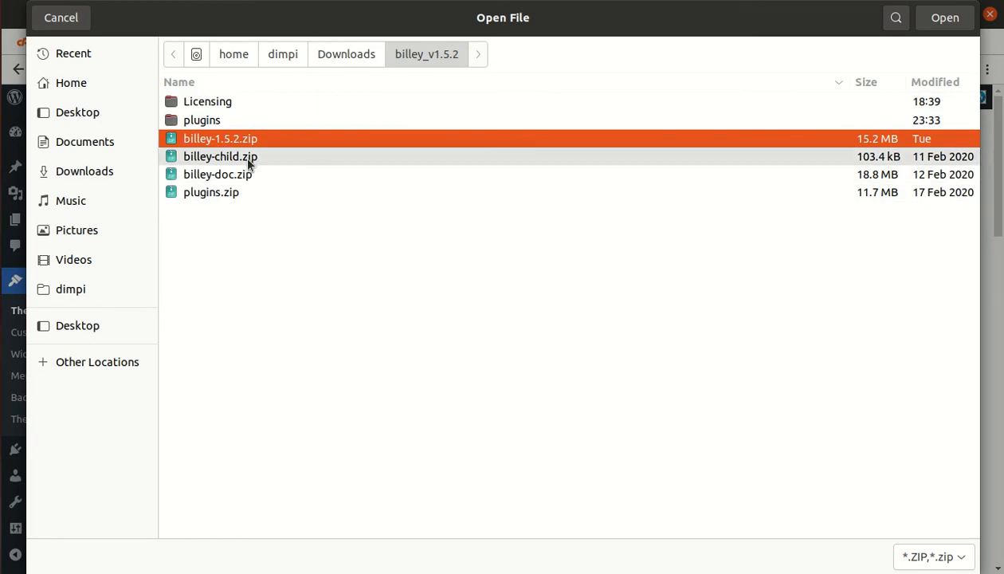
pyautogui.click(70, 24)
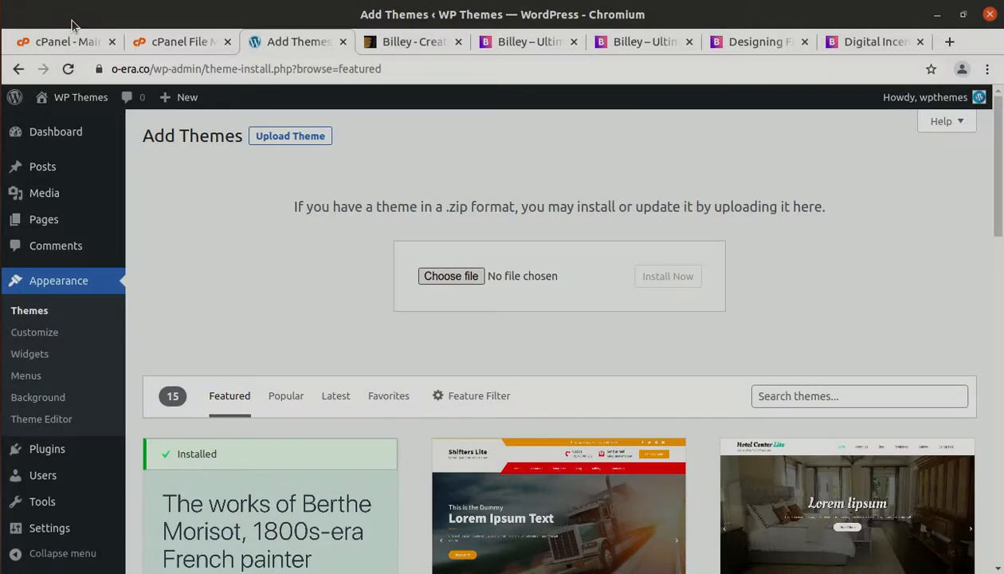
# Step: Switch to the cPanel File Manager, upload billey-1.5.2.zip from the billey_v1.5.2 folder into wp-content/themes, and return to that folder
pyautogui.click(185, 42)
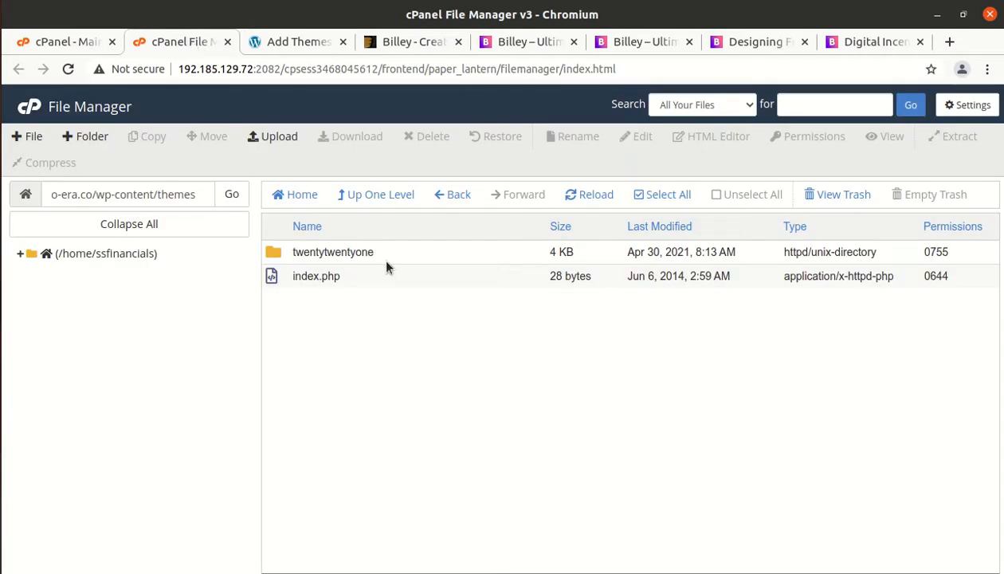
pyautogui.click(279, 137)
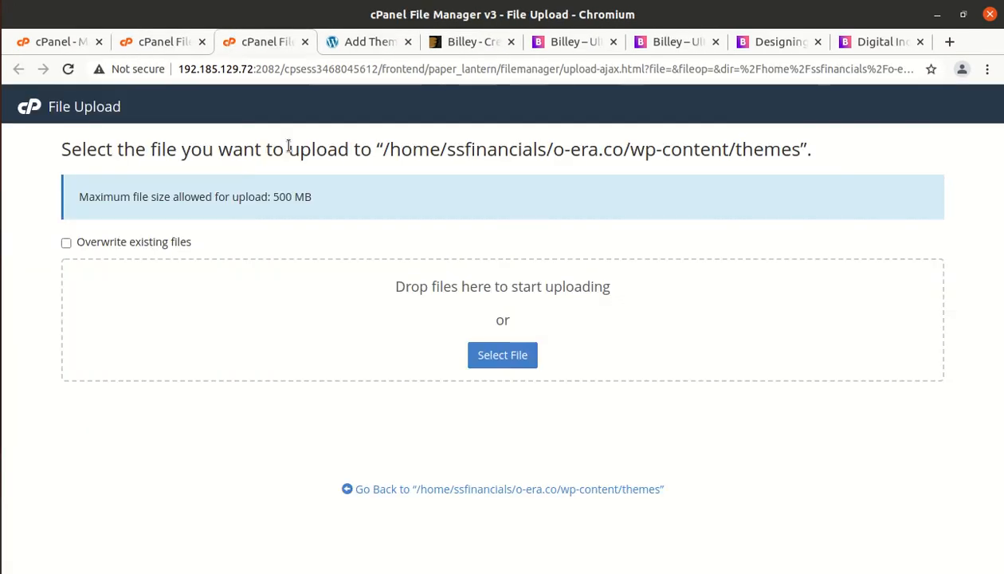
pyautogui.click(502, 354)
pyautogui.doubleClick(221, 112)
pyautogui.click(231, 140)
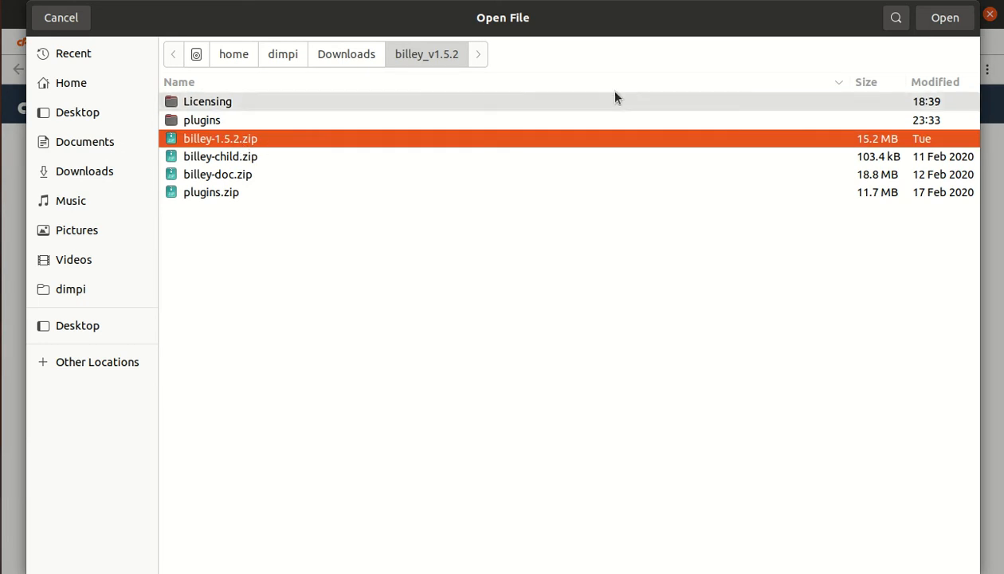
pyautogui.click(928, 19)
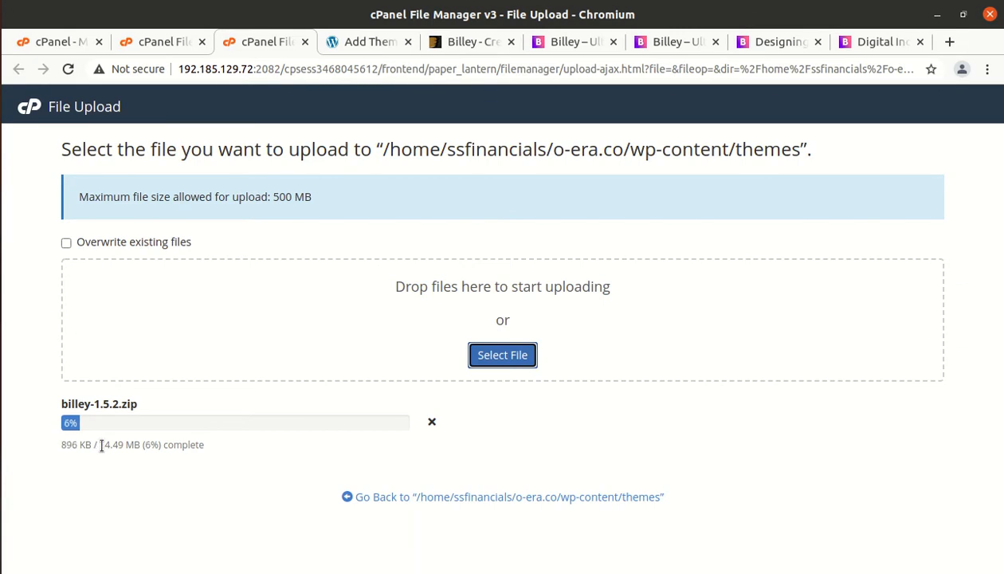
pyautogui.moveTo(101, 446); pyautogui.dragTo(126, 445)
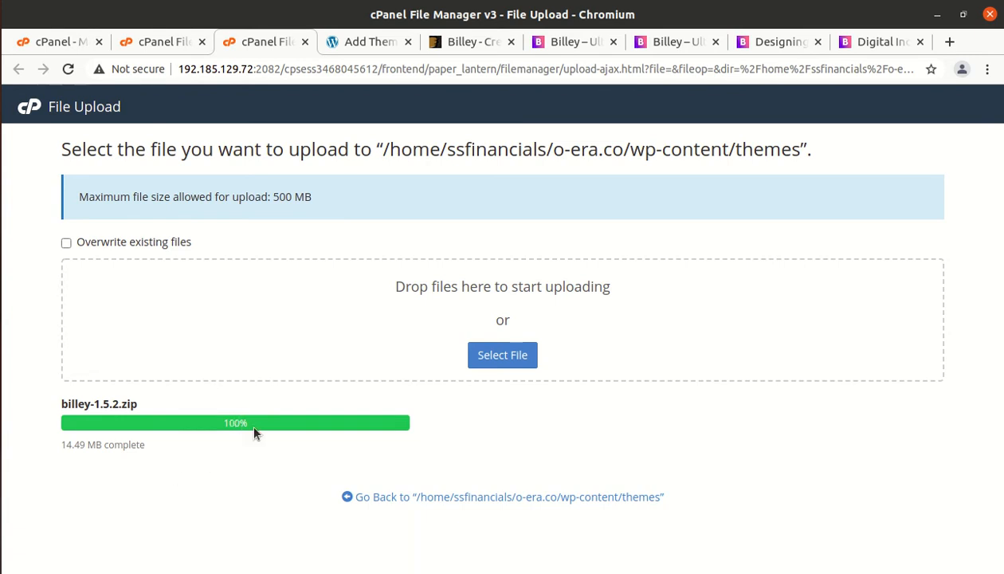
pyautogui.click(415, 502)
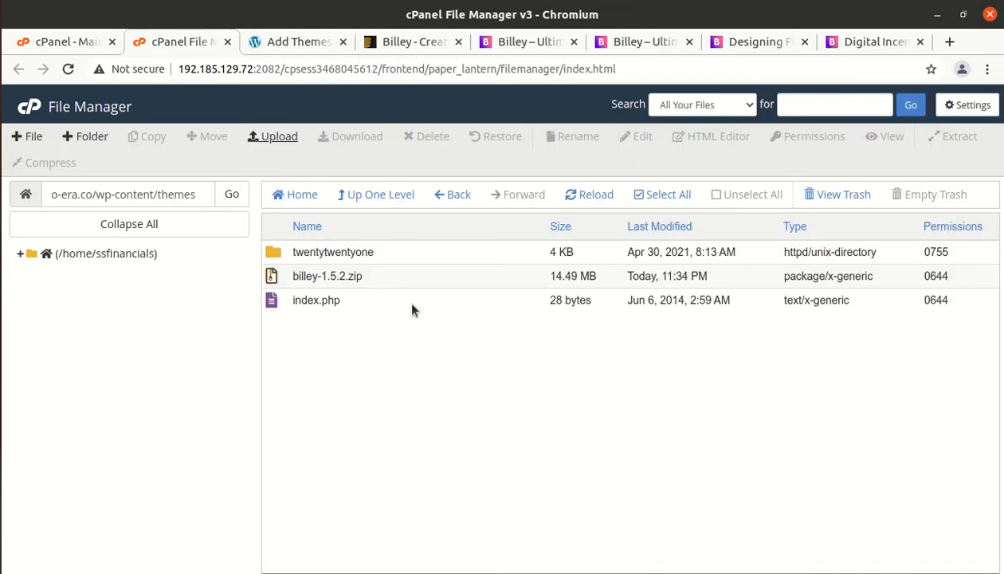
# Step: Extract billey-1.5.2.zip inside wp-content/themes and reload the folder listing
pyautogui.click(390, 272)
pyautogui.rightClick(391, 271)
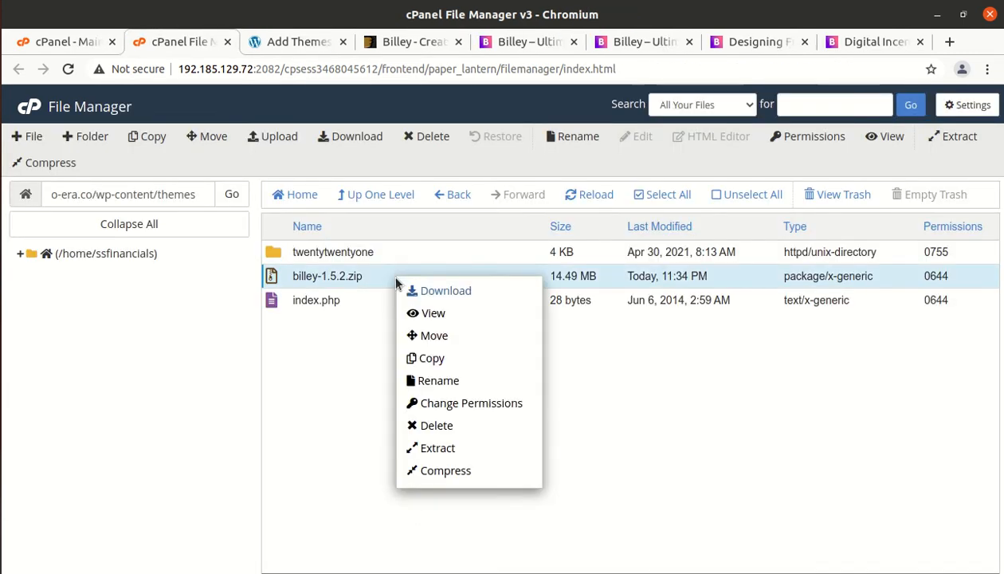
pyautogui.click(423, 451)
pyautogui.click(536, 408)
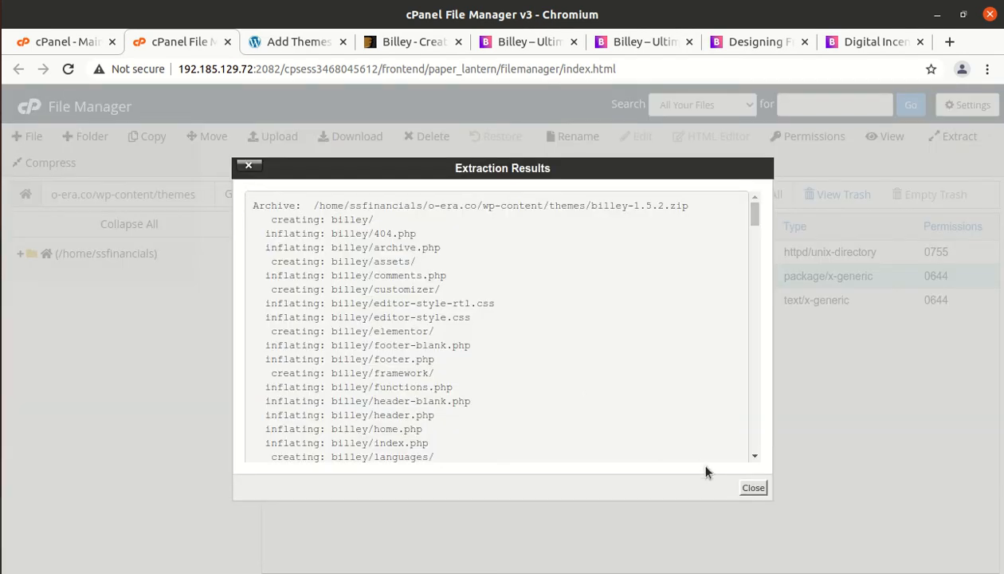
pyautogui.click(754, 488)
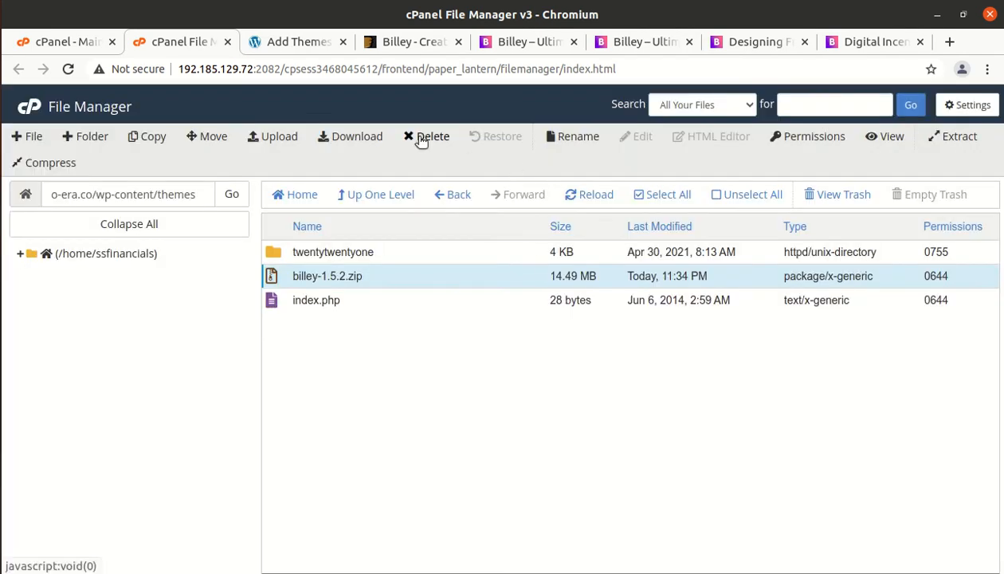
pyautogui.click(591, 197)
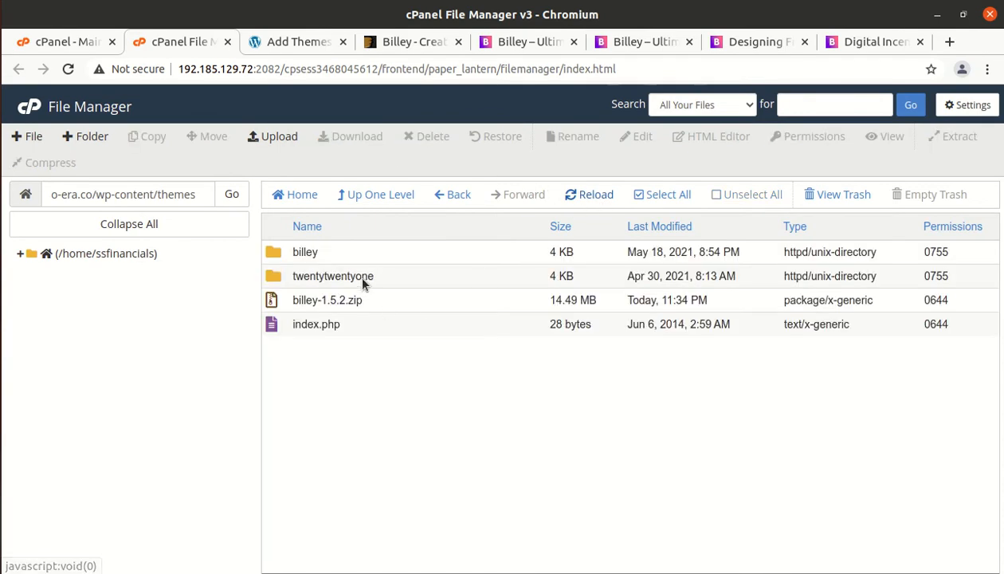
# Step: Check the contents of the extracted billey folder, and permanently delete billey-1.5.2.zip from the themes folder
pyautogui.doubleClick(346, 260)
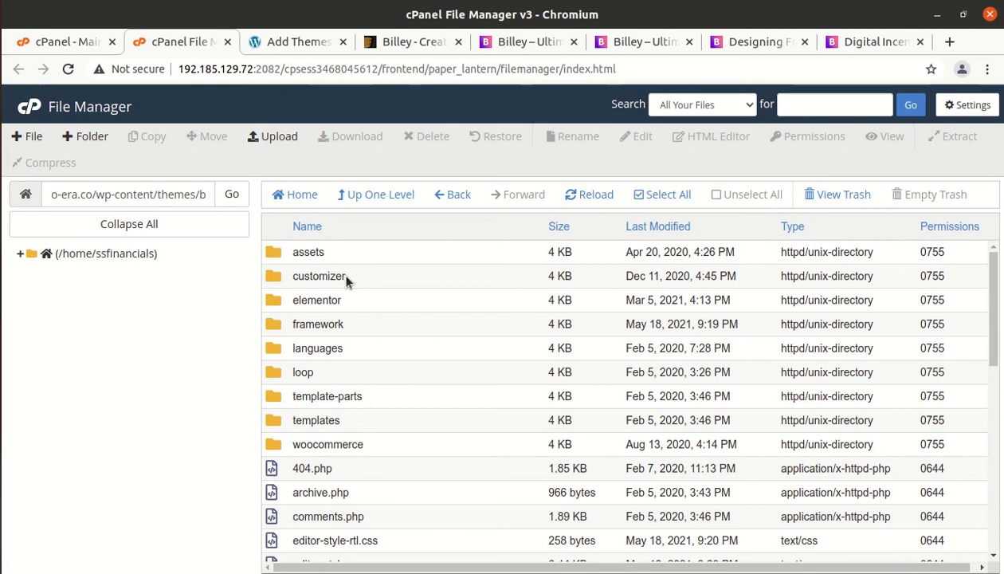
pyautogui.scroll(-4, 346, 279)
pyautogui.scroll(-3, 346, 279)
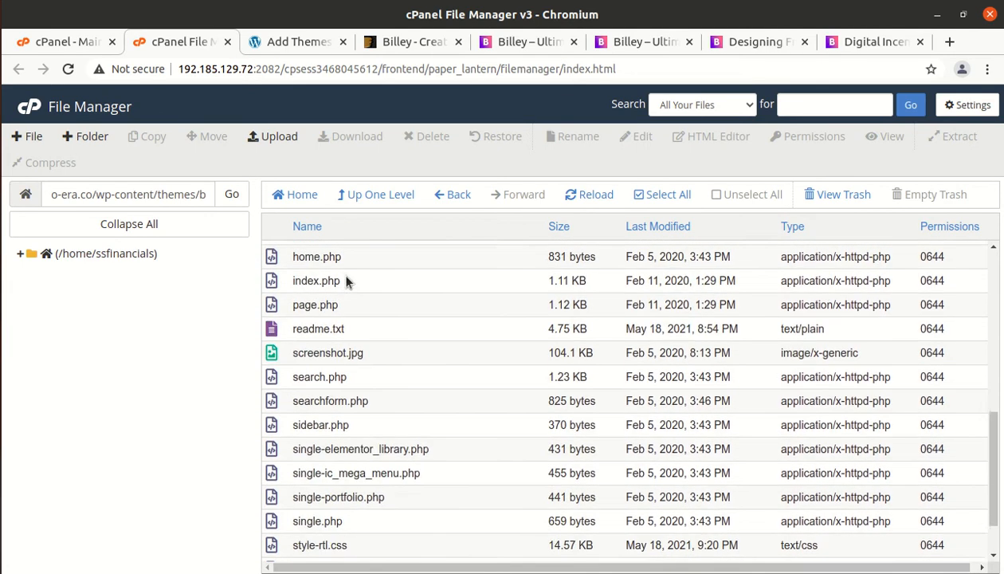
pyautogui.click(368, 199)
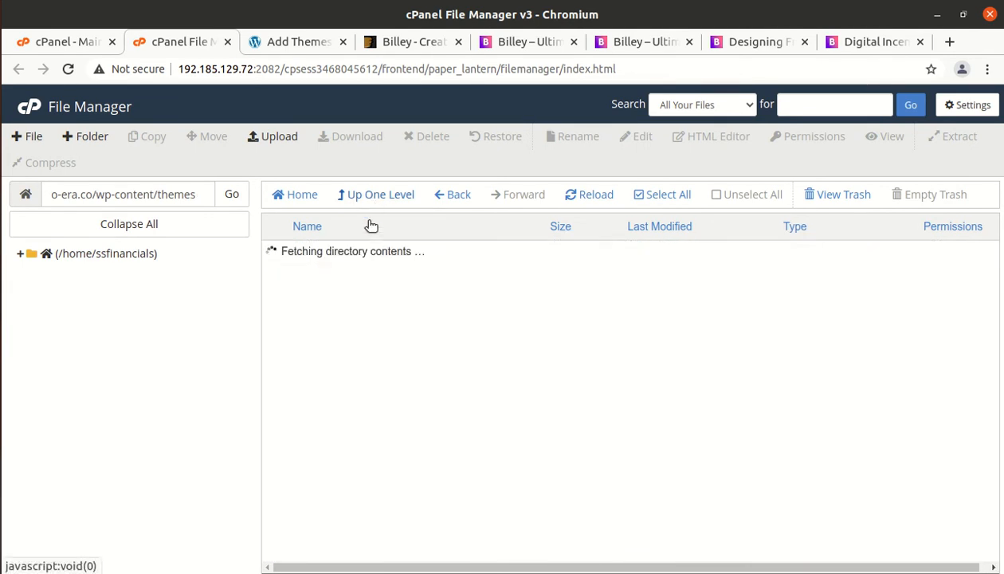
pyautogui.click(393, 307)
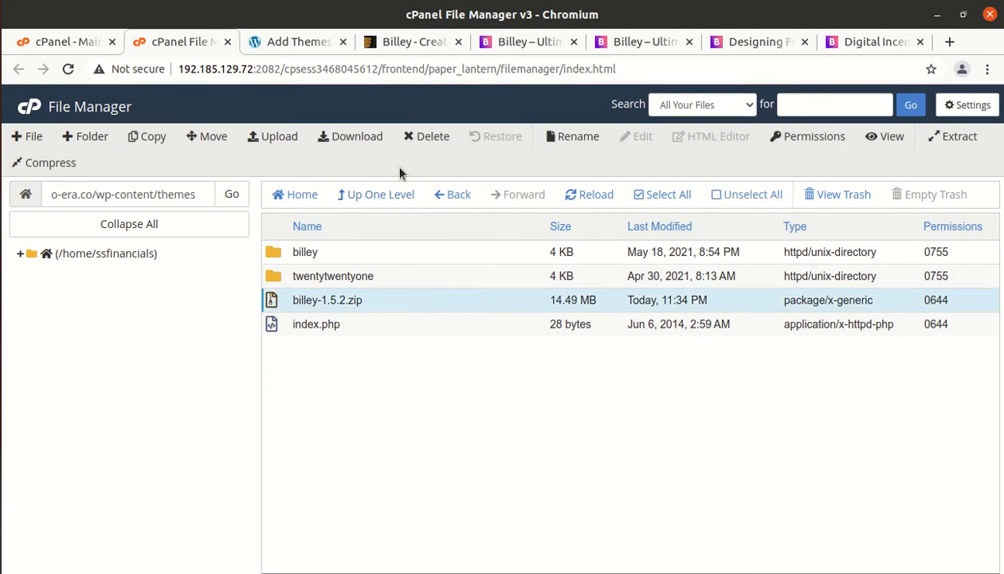
pyautogui.click(415, 136)
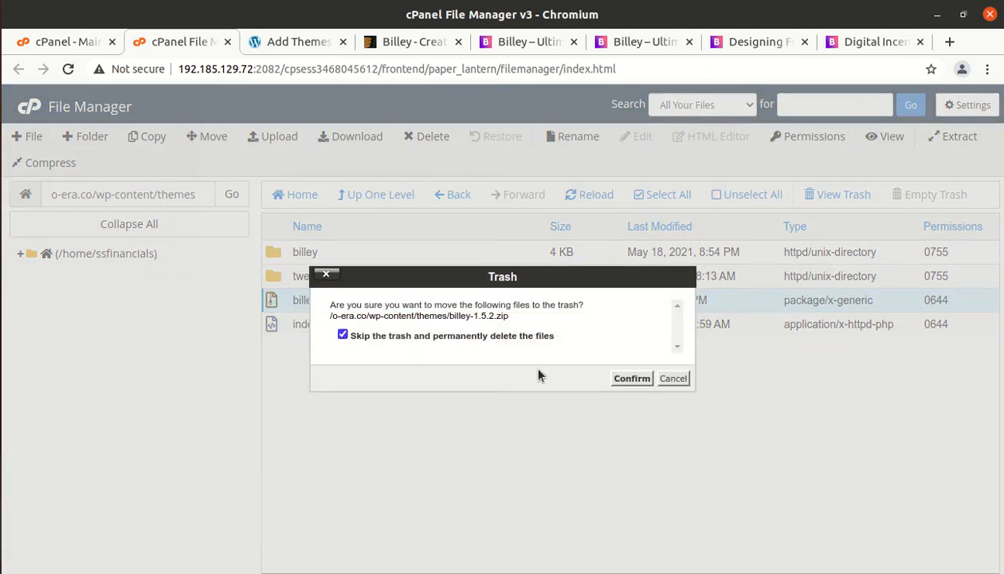
pyautogui.click(626, 379)
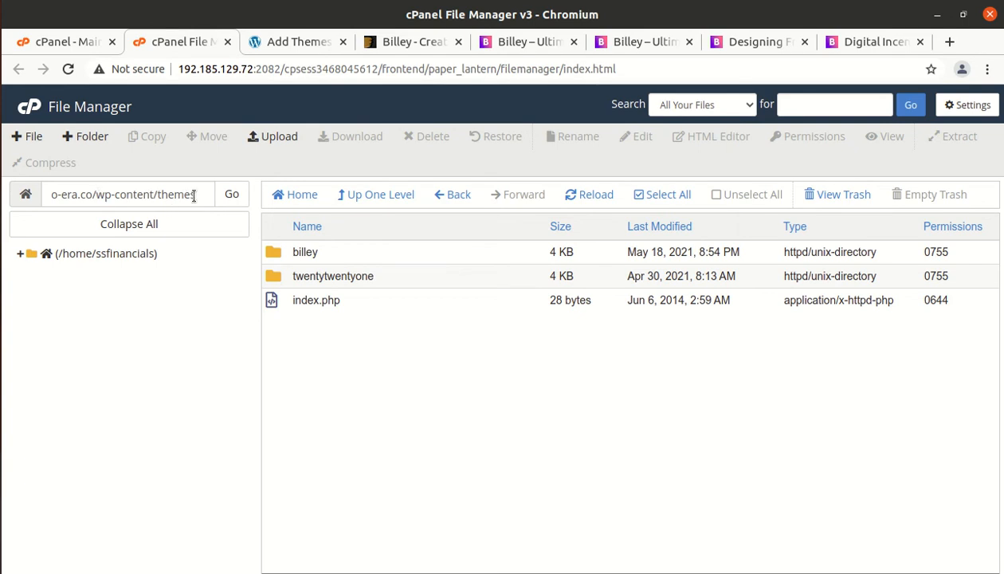
# Step: Return to the WordPress admin, open the installed themes page and show the Billey theme's details
pyautogui.click(277, 46)
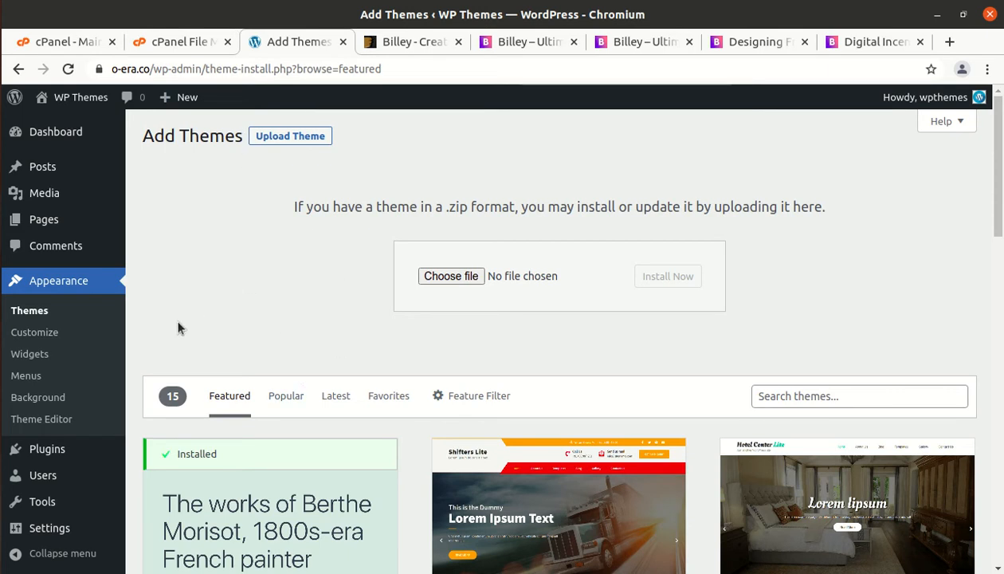
pyautogui.click(34, 315)
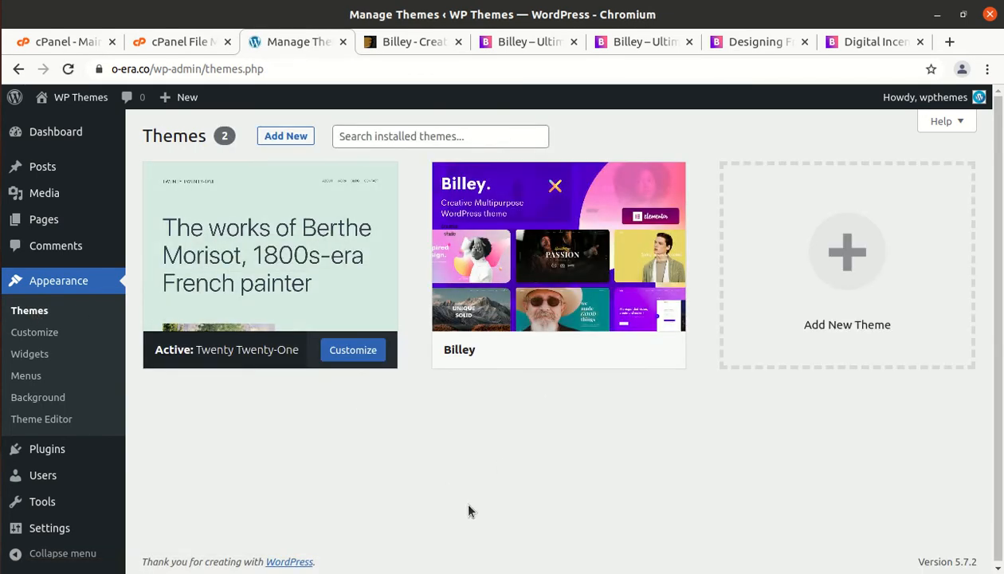
pyautogui.click(534, 265)
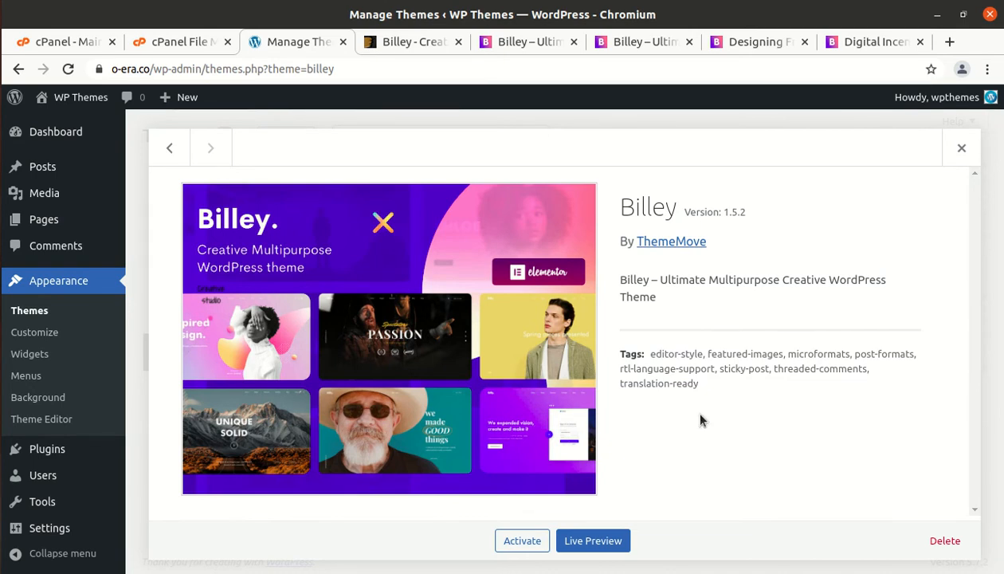
# Step: Switch to the Billey item page on ThemeForest and examine the theme's title, author and author status
pyautogui.click(415, 45)
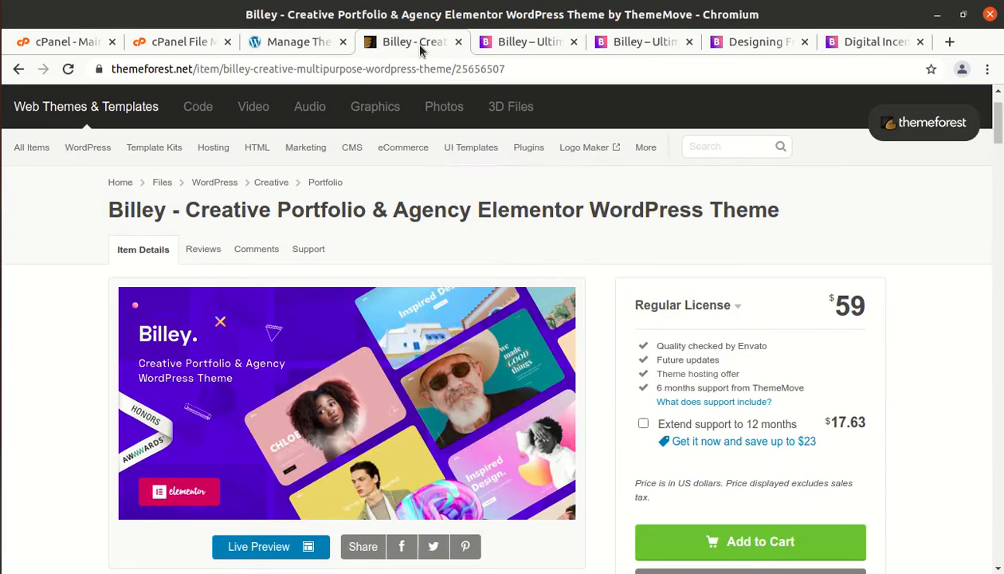
pyautogui.moveTo(110, 210); pyautogui.dragTo(783, 216)
pyautogui.click(487, 249)
pyautogui.scroll(-5, 708, 289)
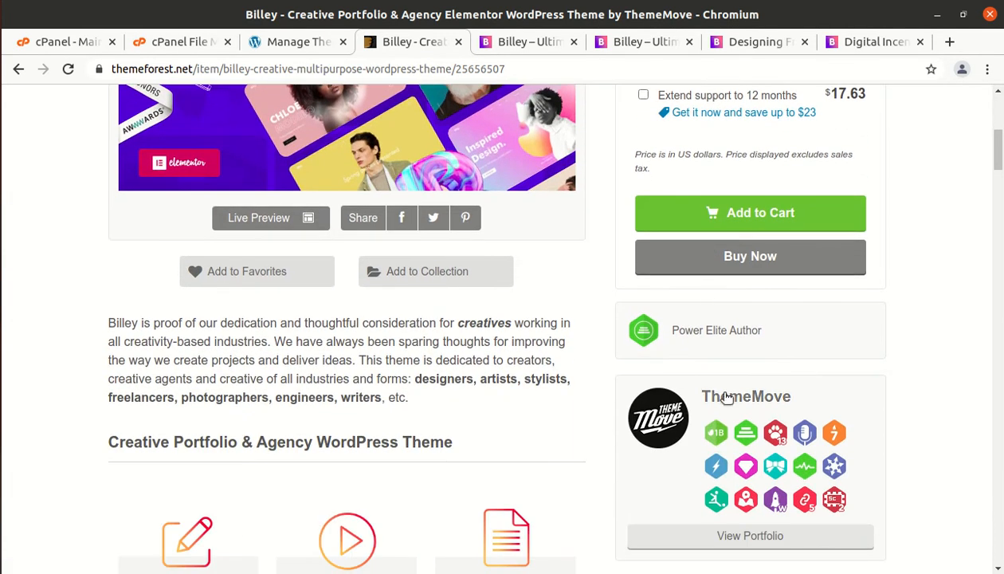
pyautogui.moveTo(801, 397); pyautogui.dragTo(701, 397)
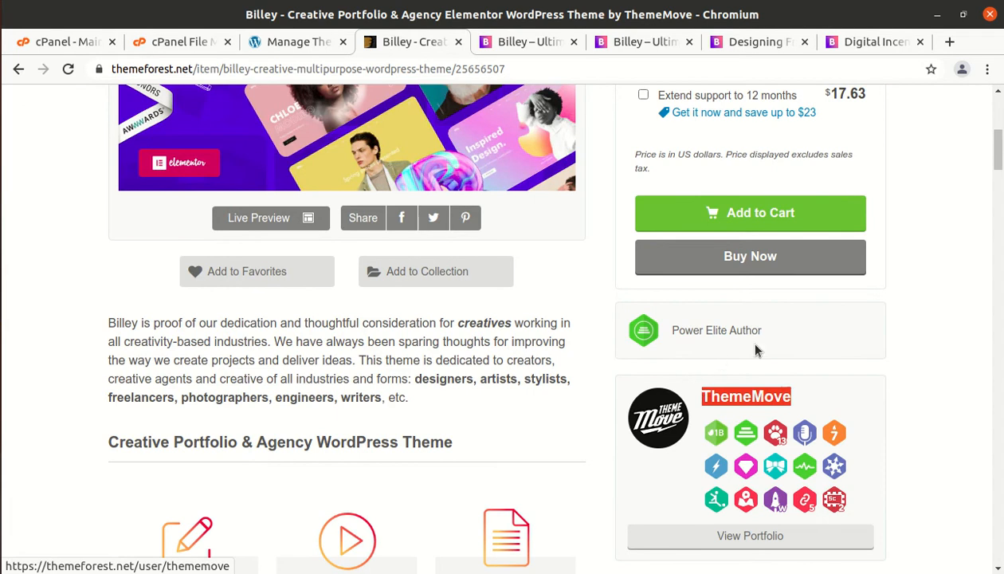
pyautogui.moveTo(759, 326); pyautogui.dragTo(672, 330)
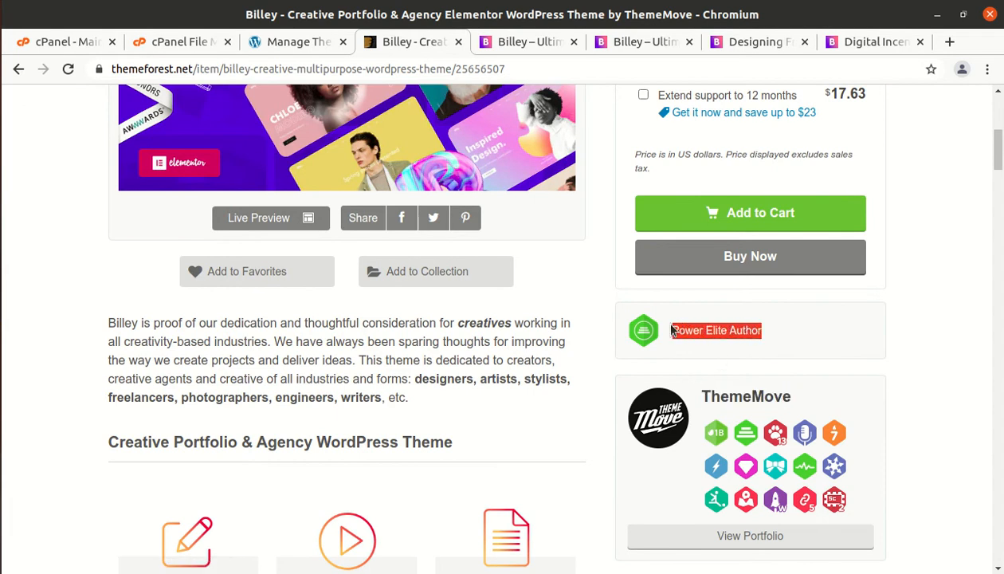
# Step: Examine the Billey item's sales, rating, creation and last-update dates, compatibility details and new homepage previews
pyautogui.scroll(-3, 662, 403)
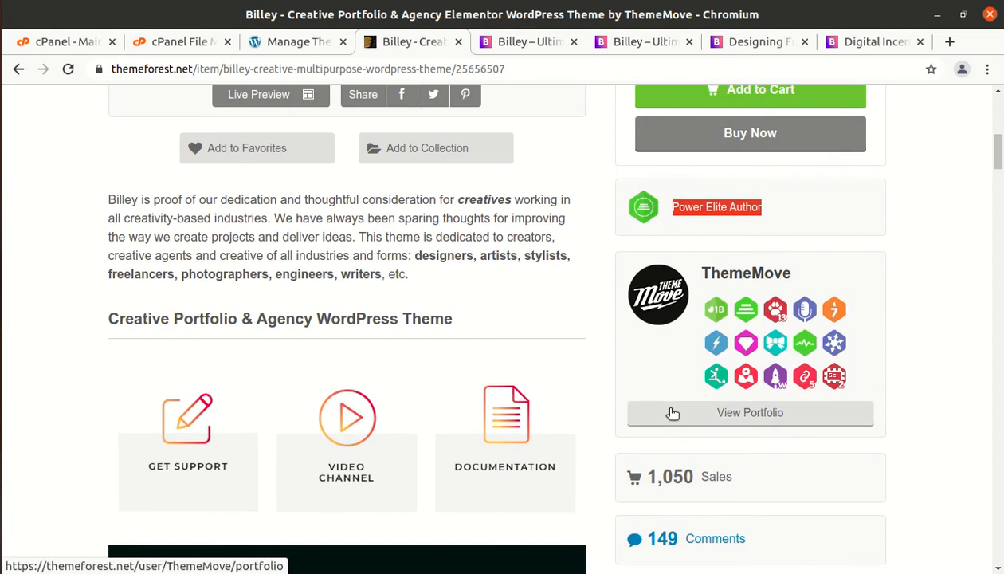
pyautogui.scroll(-6, 672, 413)
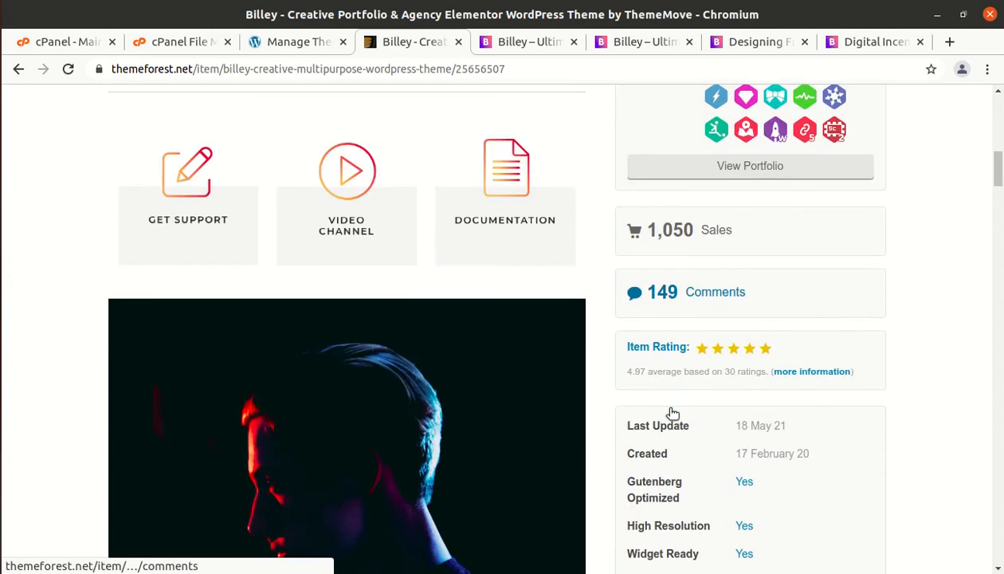
pyautogui.moveTo(778, 458); pyautogui.dragTo(737, 458)
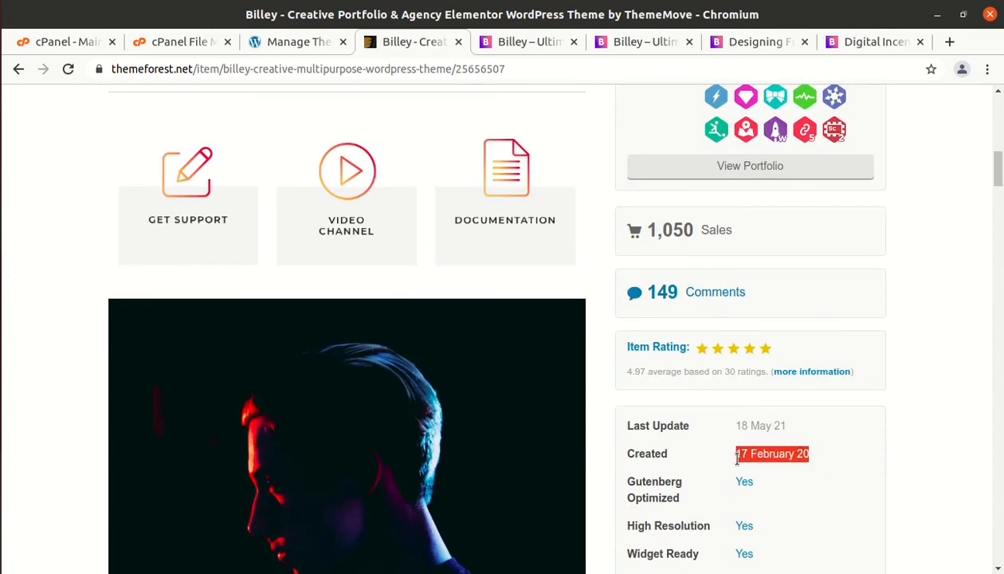
pyautogui.moveTo(797, 428); pyautogui.dragTo(727, 434)
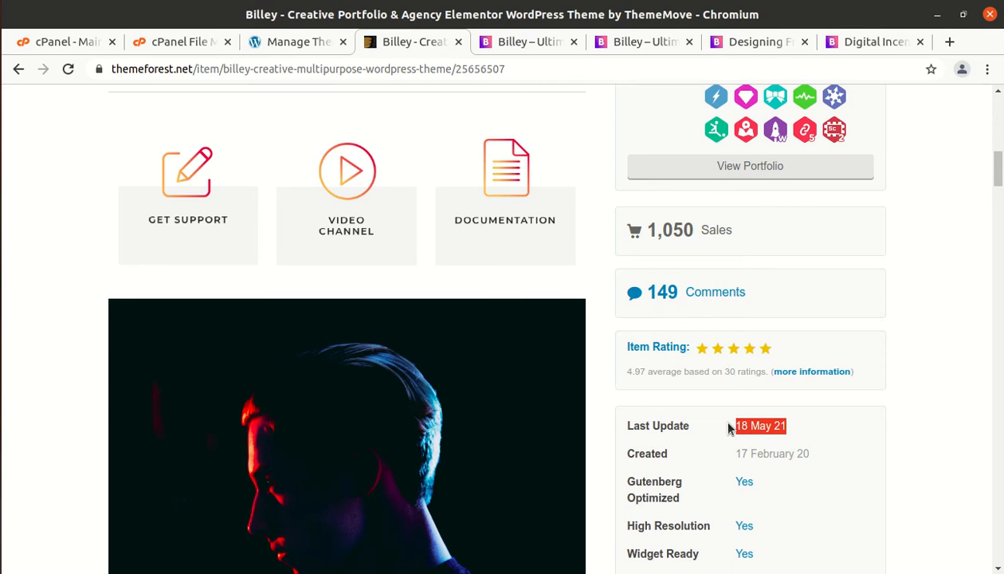
pyautogui.scroll(-5, 616, 482)
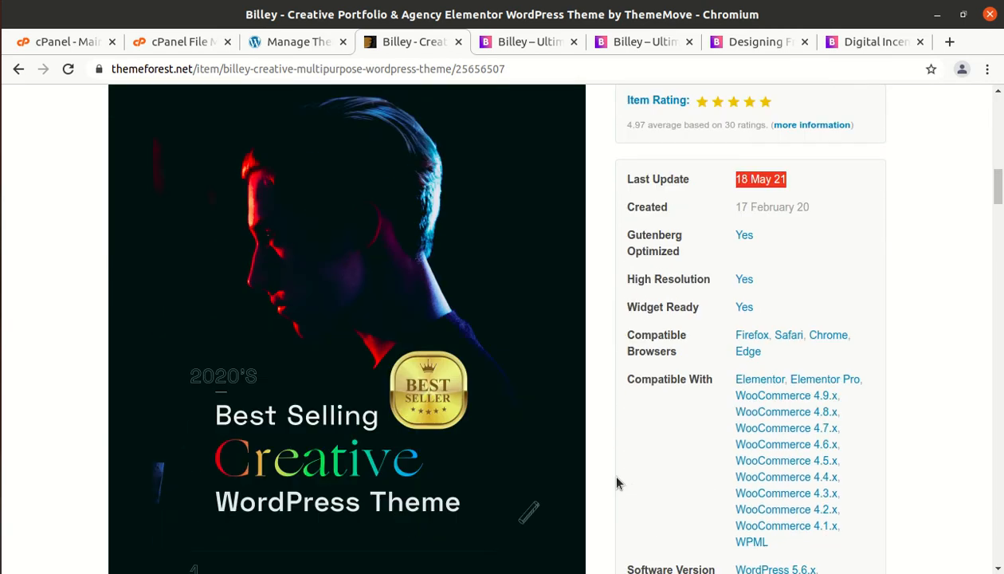
pyautogui.scroll(-10, 617, 482)
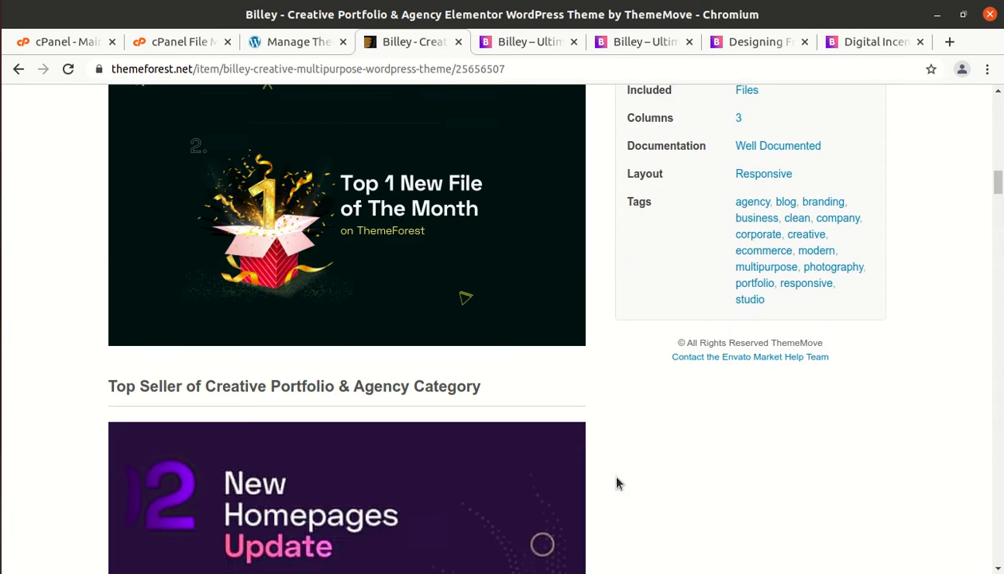
pyautogui.scroll(-2, 617, 482)
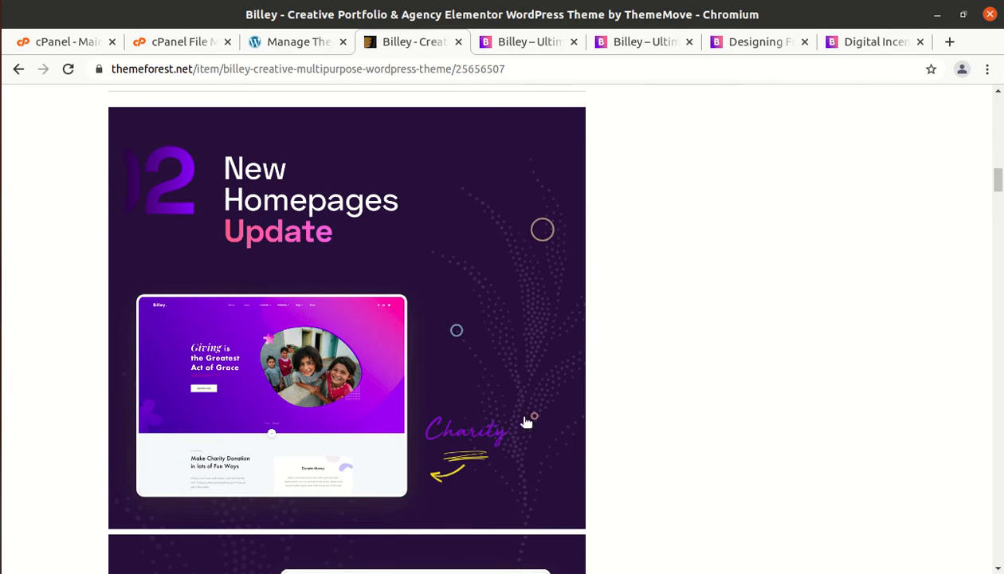
pyautogui.scroll(-3, 510, 435)
pyautogui.scroll(15, 511, 451)
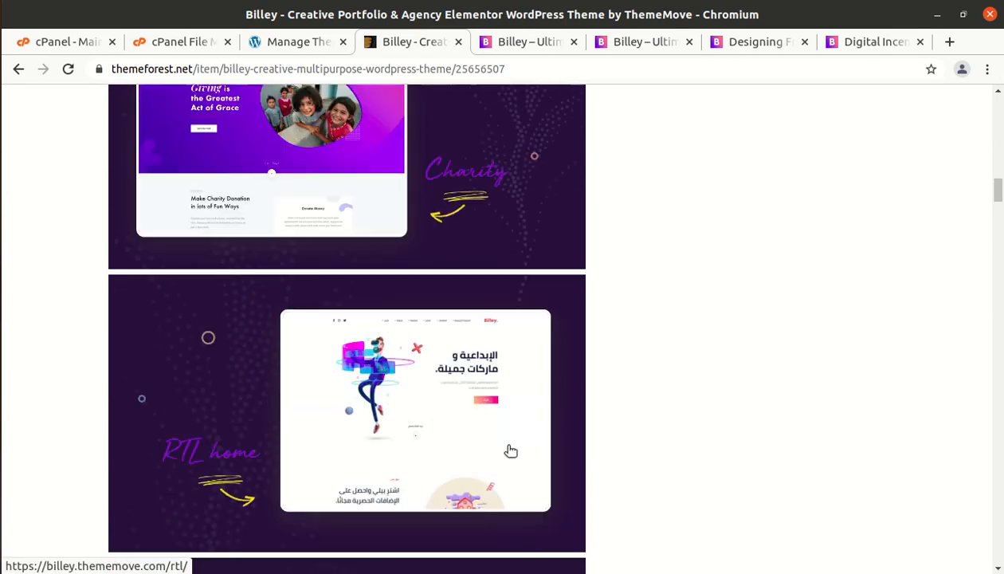
# Step: Return to the WordPress admin, activate the Billey theme and open the page for installing its required plugins
pyautogui.scroll(7, 542, 481)
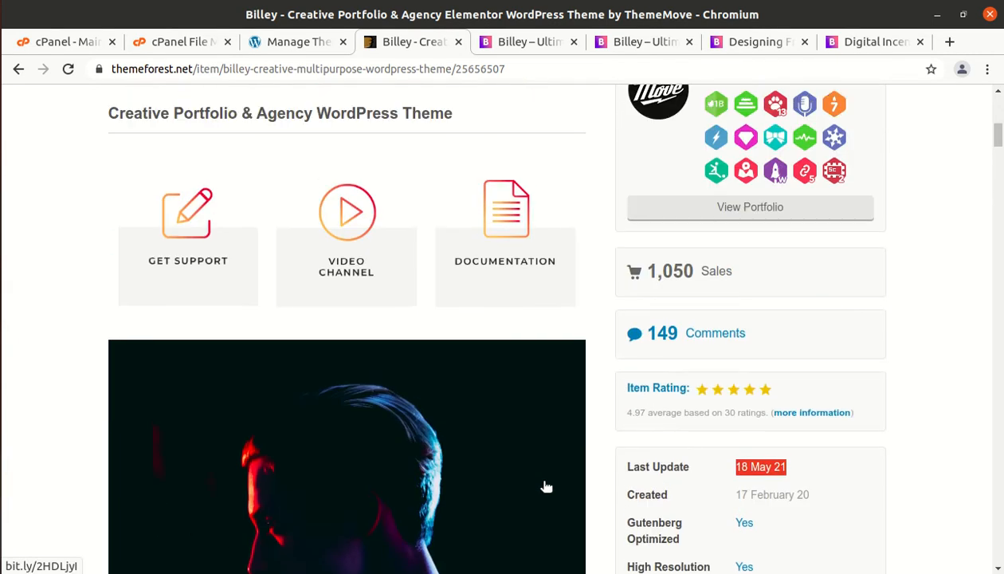
pyautogui.scroll(5, 556, 473)
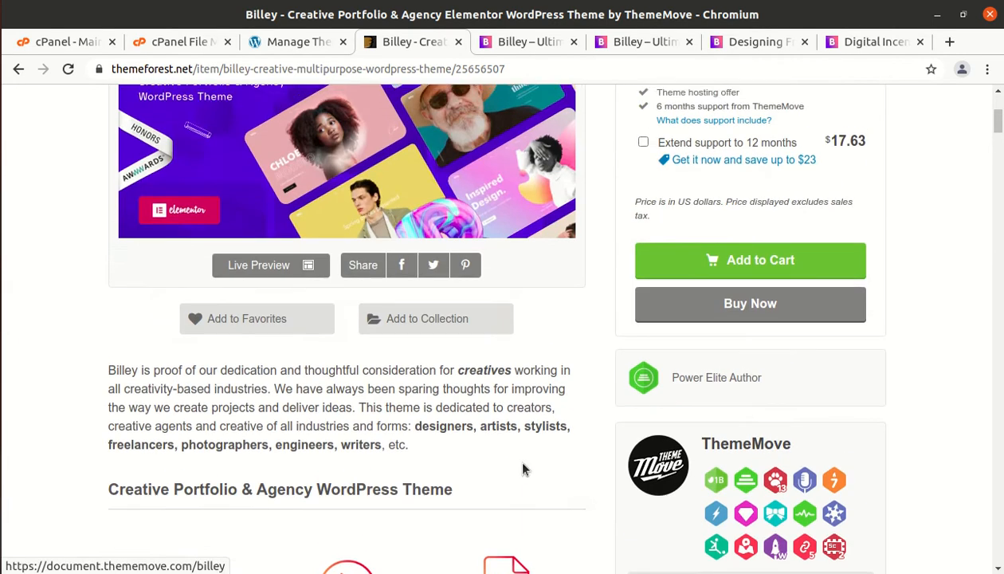
pyautogui.scroll(3, 522, 469)
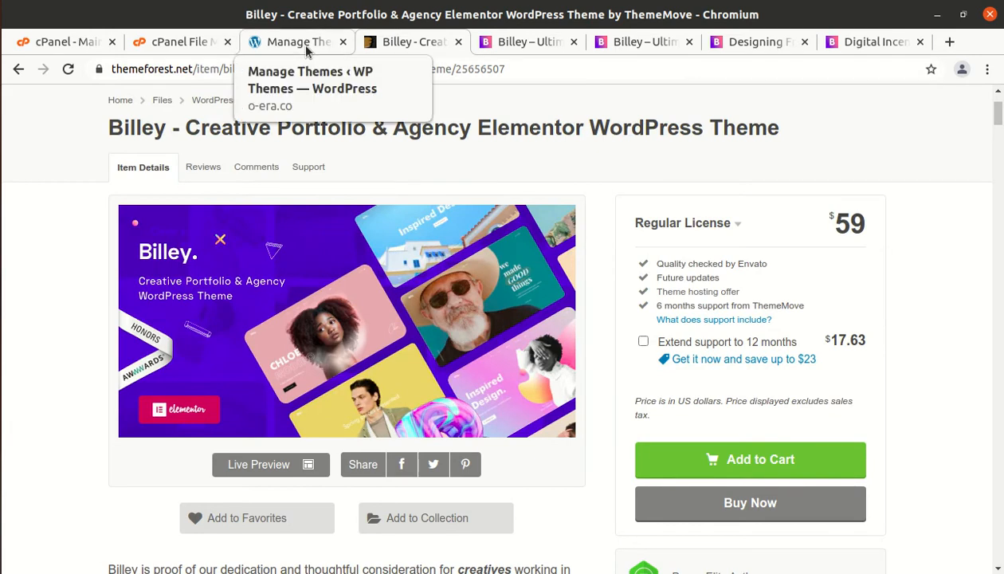
pyautogui.click(301, 43)
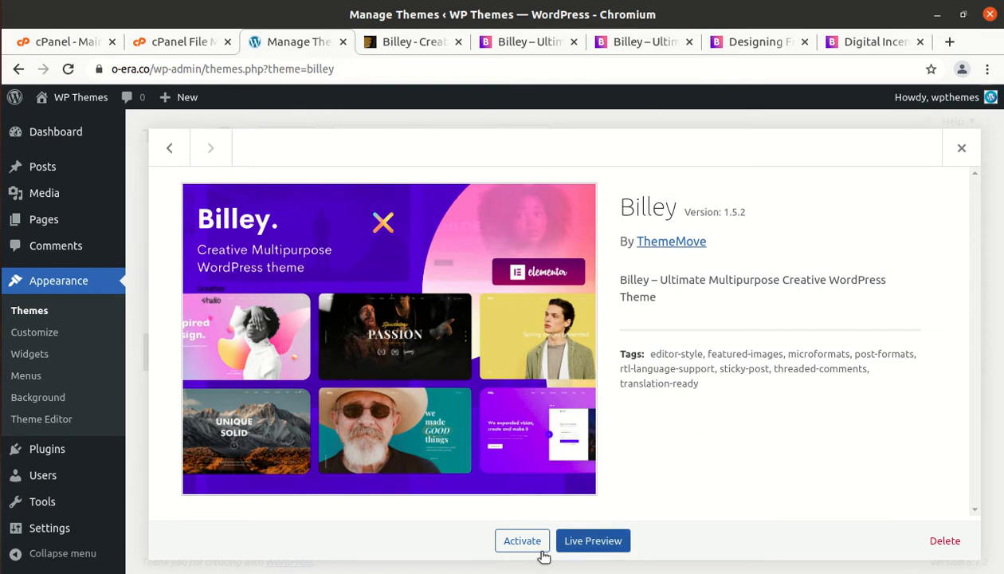
pyautogui.click(520, 541)
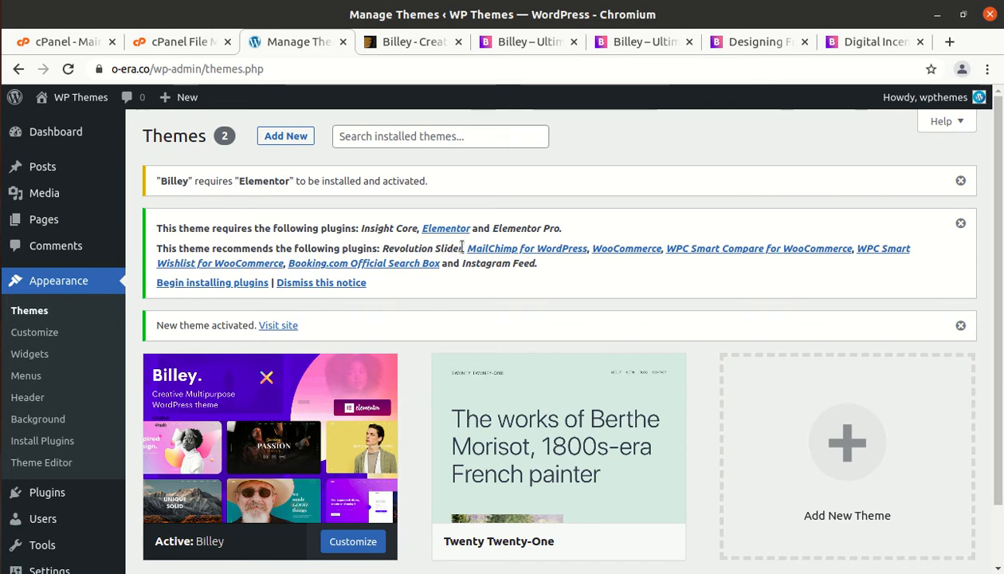
pyautogui.click(222, 283)
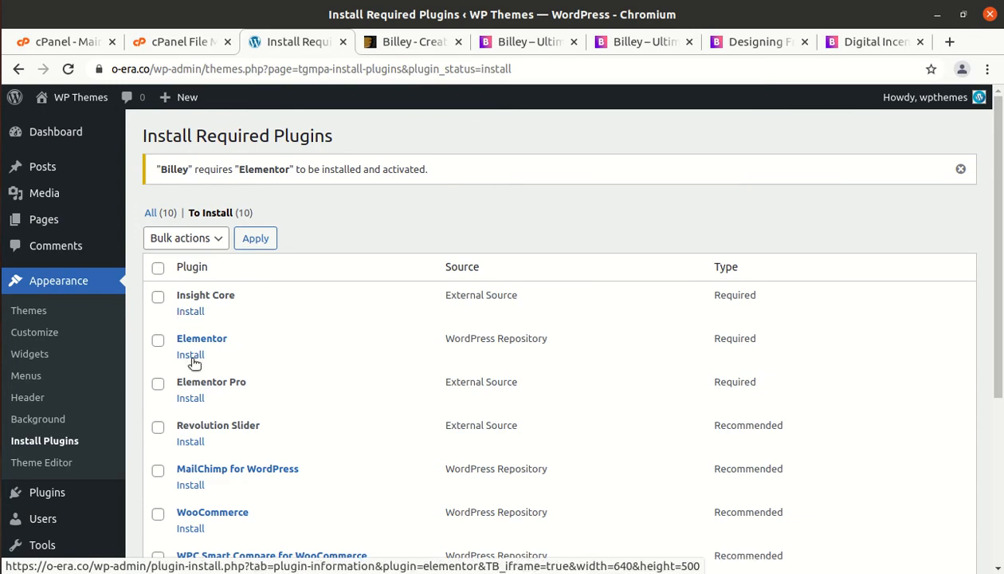
# Step: Examine the list of required and recommended plugins for the Billey theme, including their sources
pyautogui.scroll(-1, 204, 387)
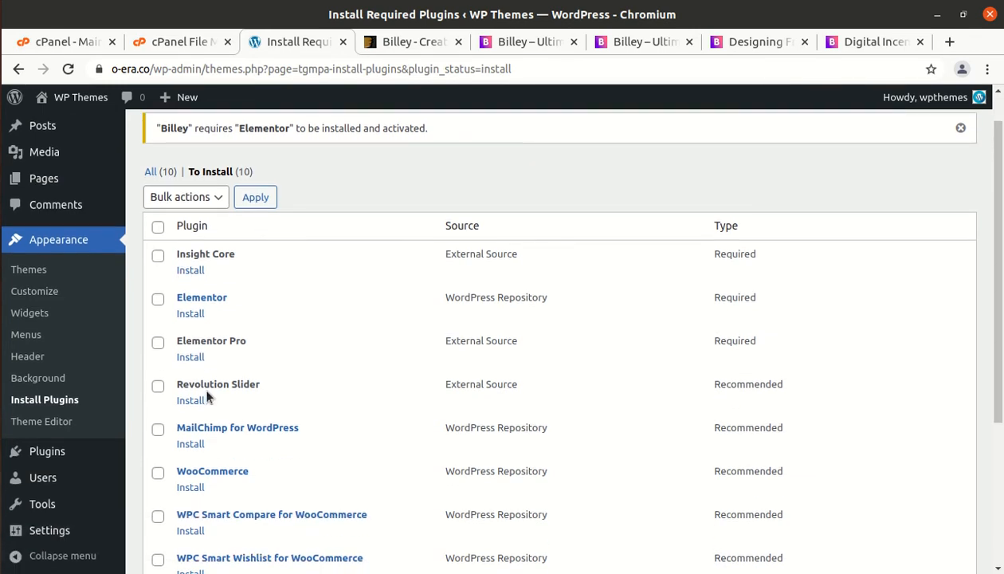
pyautogui.scroll(-5, 214, 404)
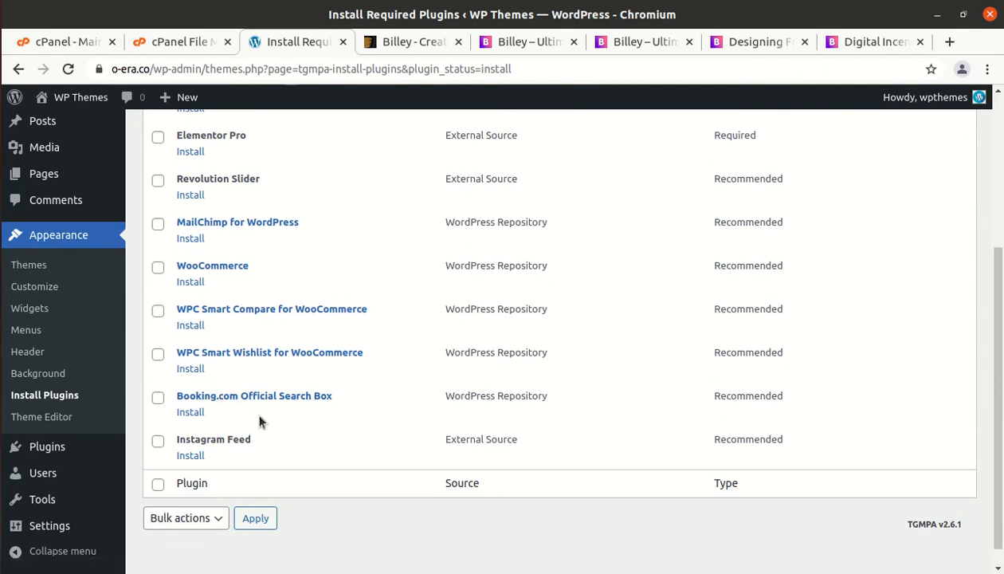
pyautogui.scroll(6, 259, 423)
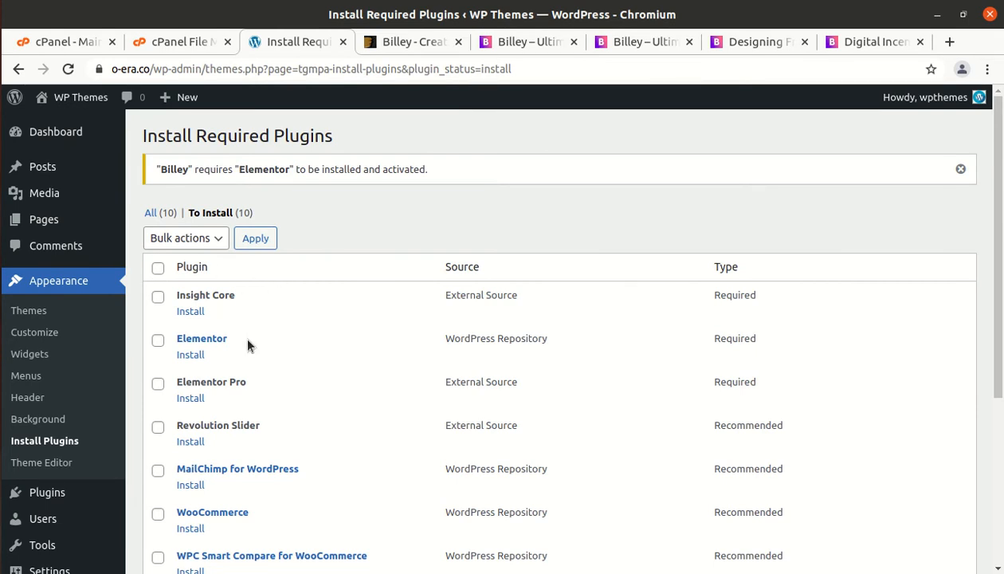
pyautogui.scroll(-5, 647, 441)
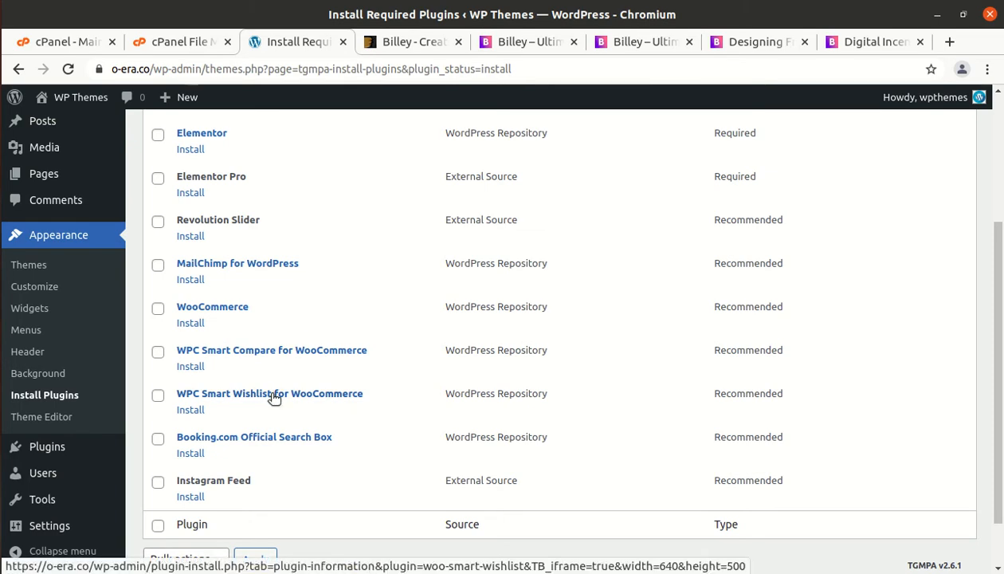
pyautogui.scroll(2, 273, 397)
pyautogui.scroll(-3, 273, 397)
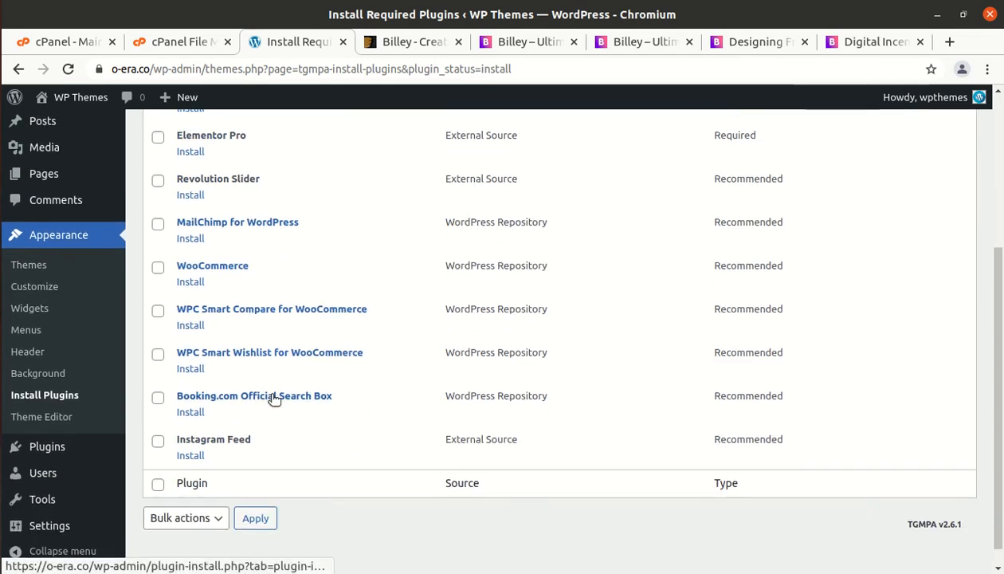
pyautogui.scroll(2, 326, 404)
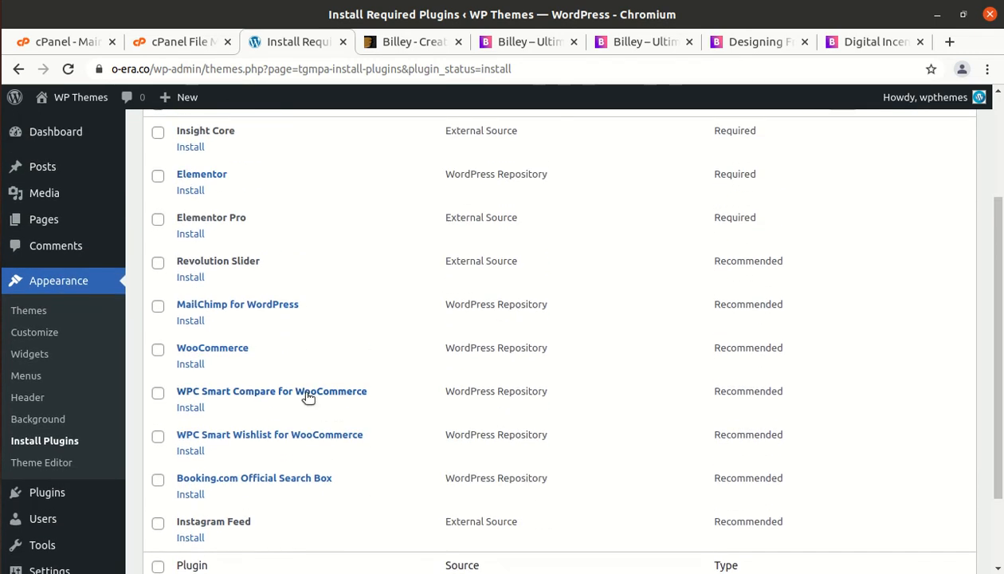
pyautogui.scroll(3, 307, 397)
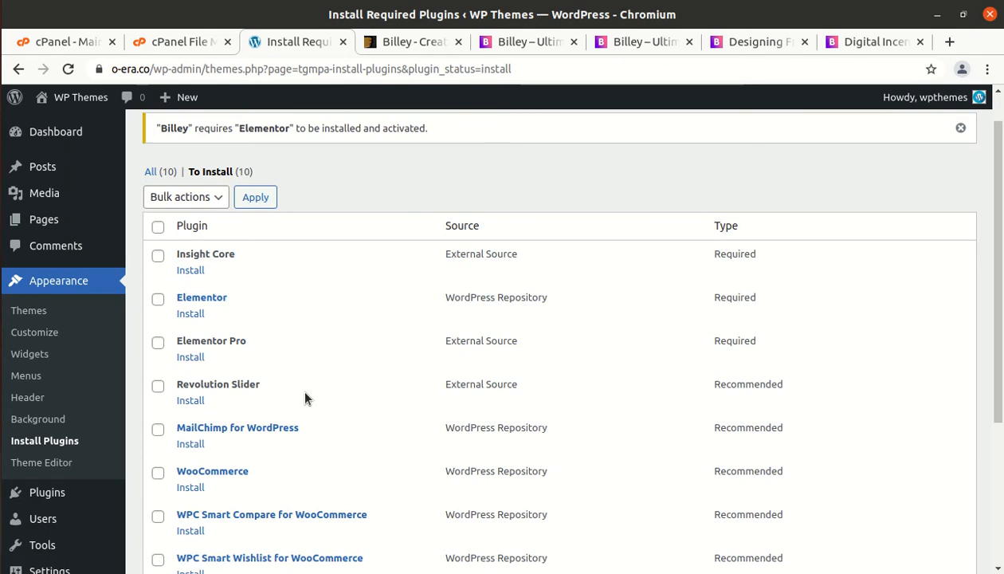
# Step: Select every plugin in the required-plugins list and apply the bulk install action
pyautogui.click(159, 228)
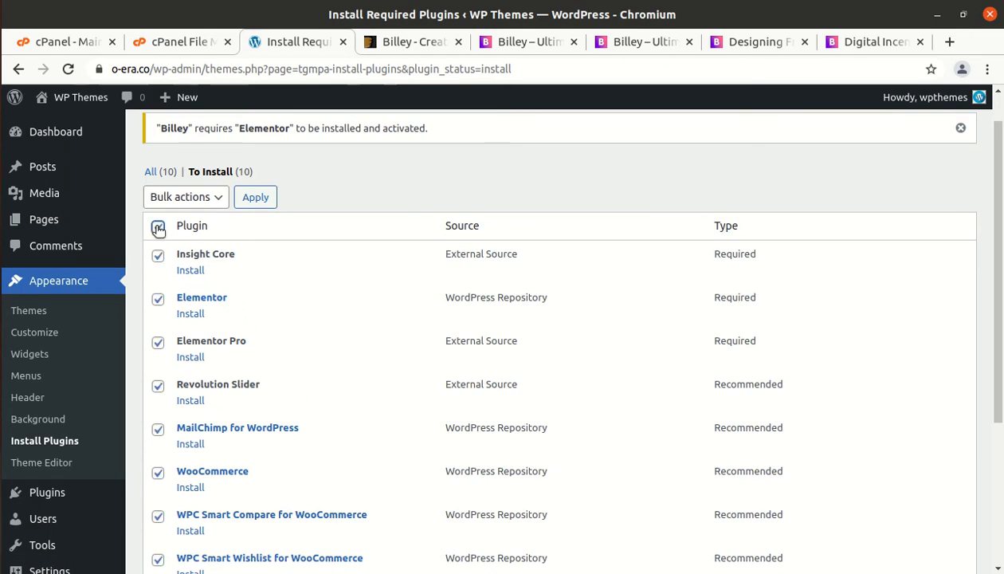
pyautogui.click(220, 198)
pyautogui.click(196, 228)
pyautogui.click(259, 200)
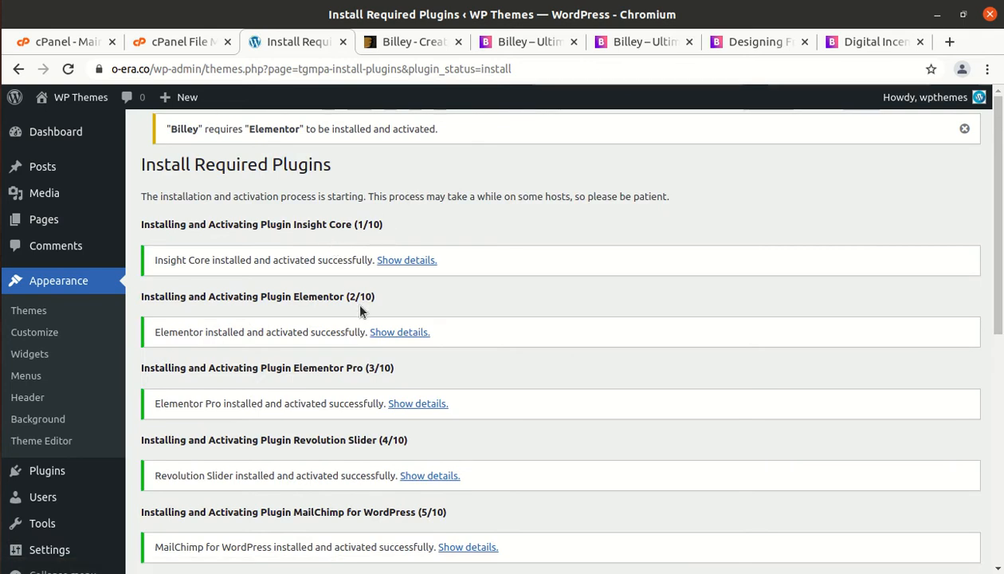
# Step: Check the installation and activation result of each plugin through to the completion message
pyautogui.scroll(-2, 354, 299)
pyautogui.scroll(-3, 306, 317)
pyautogui.scroll(5, 268, 269)
pyautogui.scroll(-1, 269, 275)
pyautogui.scroll(-10, 269, 275)
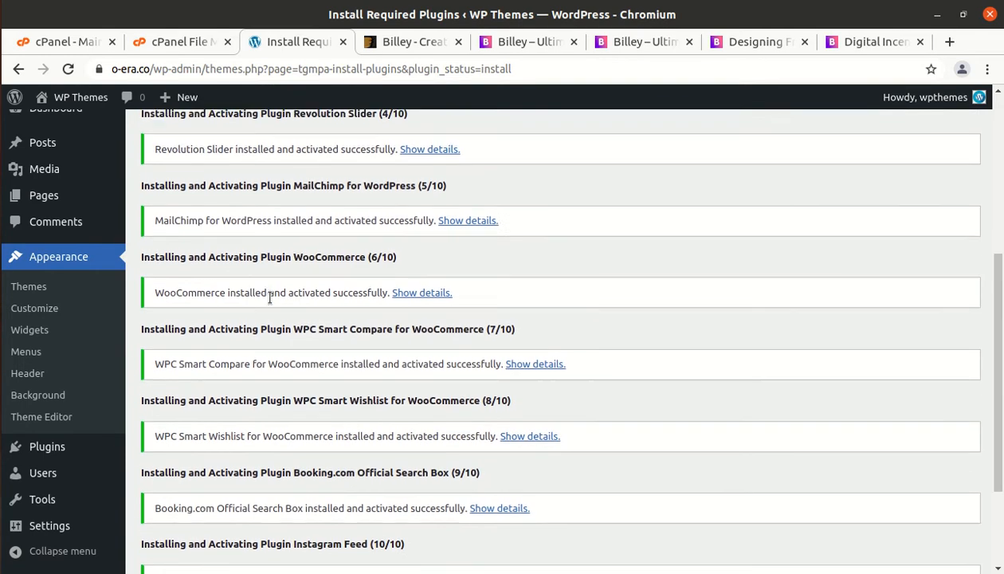
pyautogui.moveTo(182, 467); pyautogui.dragTo(381, 469)
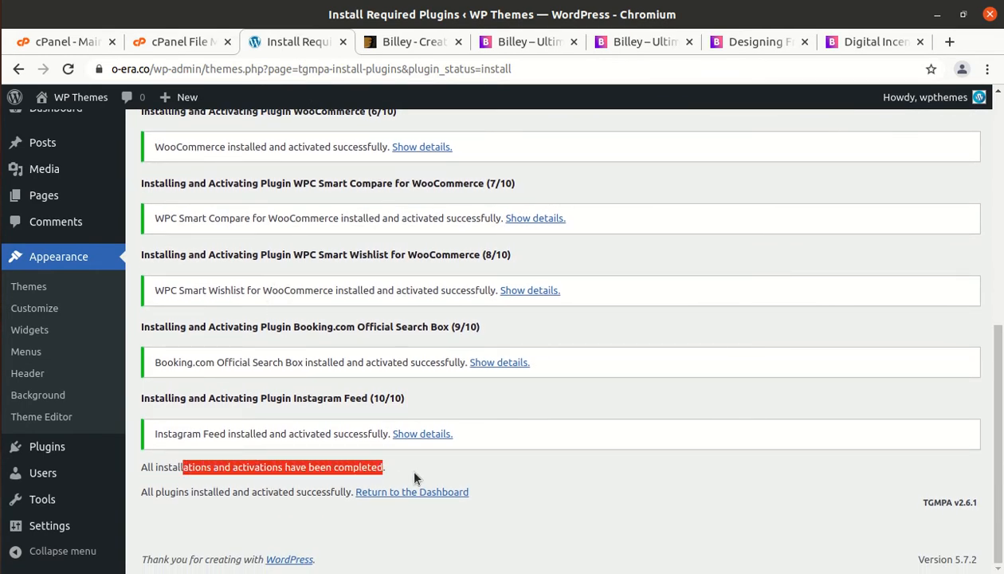
pyautogui.click(415, 478)
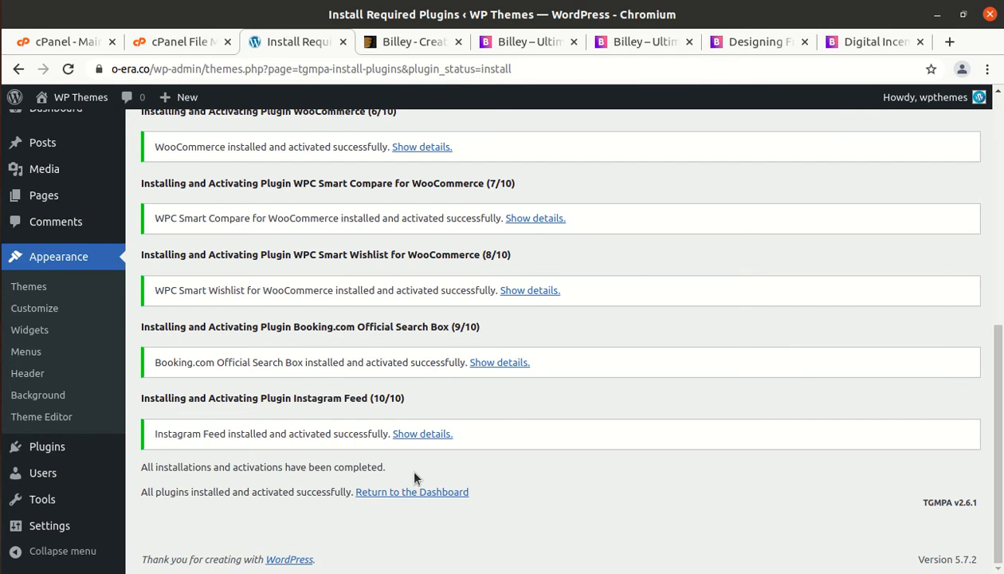
pyautogui.scroll(5, 234, 392)
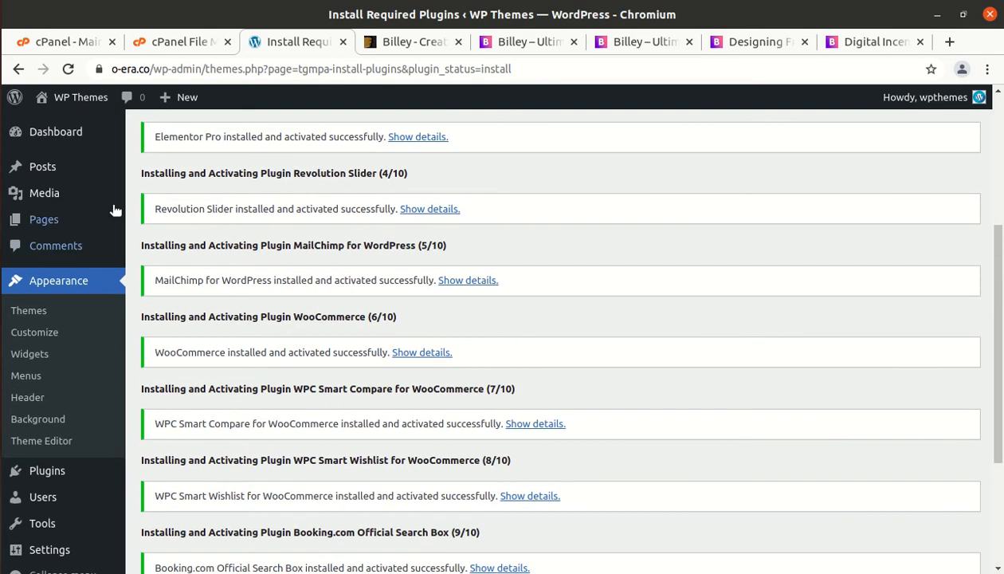
# Step: Go to the dashboard and, in the WooCommerce setup wizard, fill in address line 1 and set the country/region to India — Andhra Pradesh
pyautogui.click(60, 140)
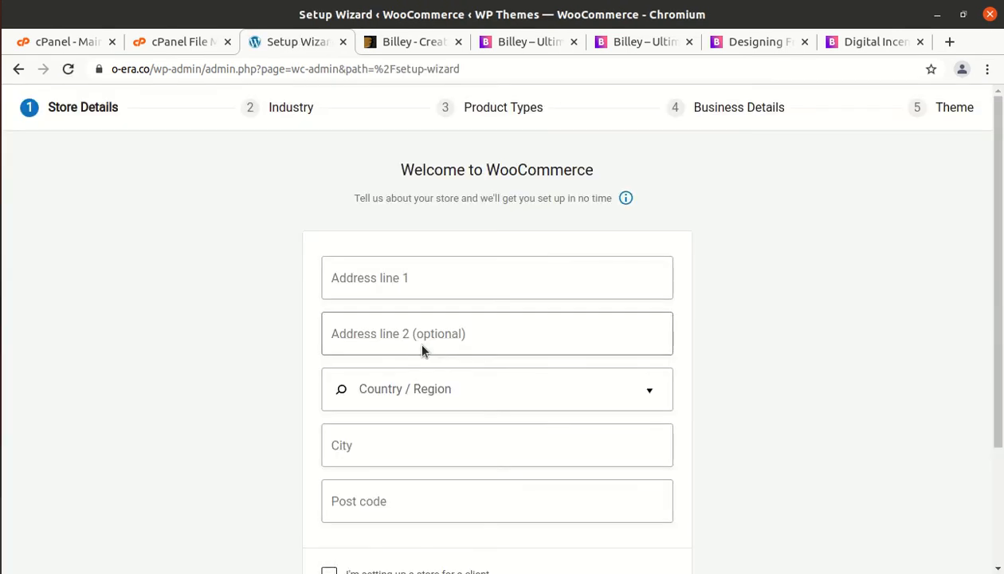
pyautogui.click(385, 277)
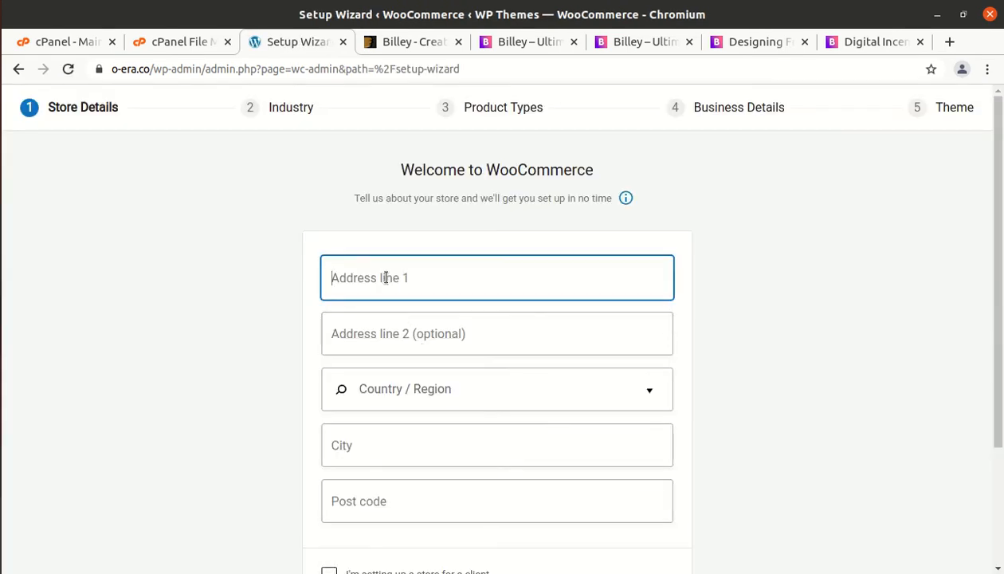
pyautogui.write('add')
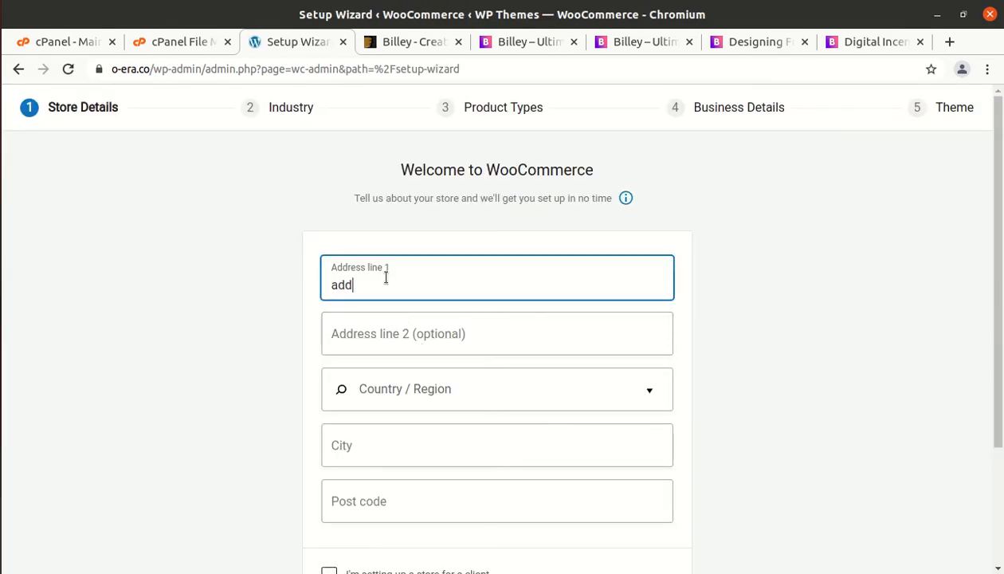
pyautogui.write('lines')
pyautogui.press('Tab')
pyautogui.press('Tab')
pyautogui.write('ind')
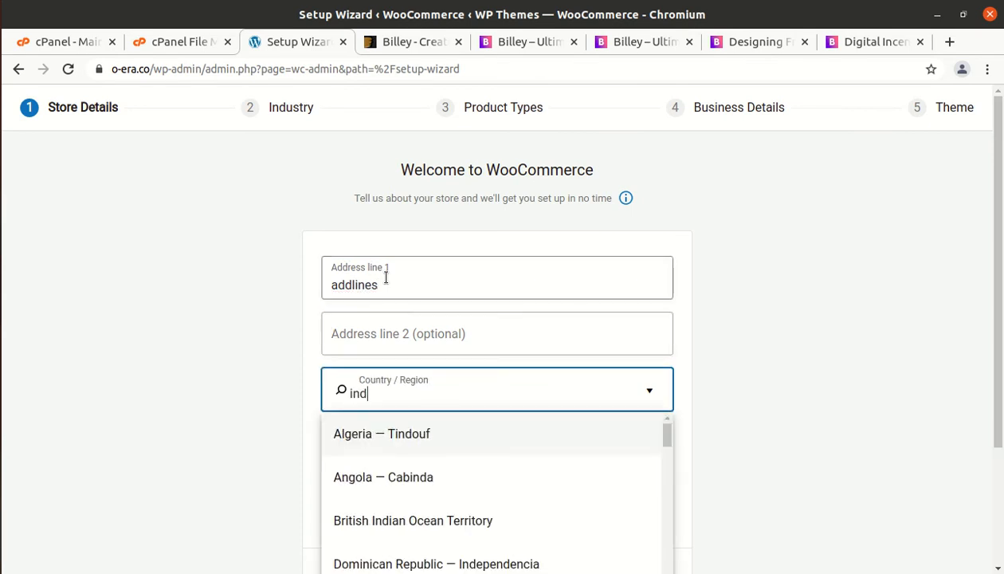
pyautogui.write('ia')
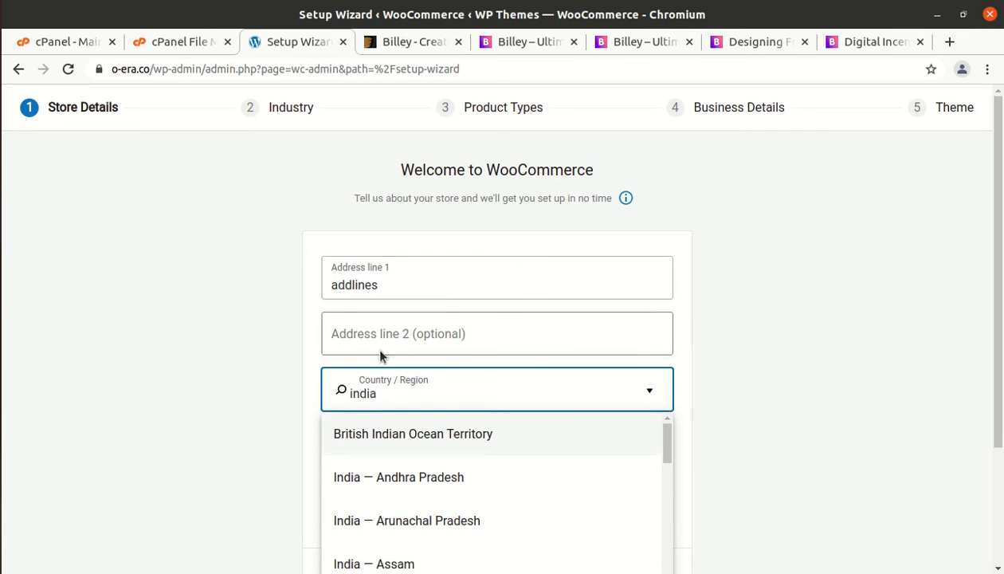
pyautogui.click(396, 477)
# Step: Fill in the store's city and post code, and proceed to the wizard's Industry stage
pyautogui.scroll(-2, 402, 430)
pyautogui.click(391, 365)
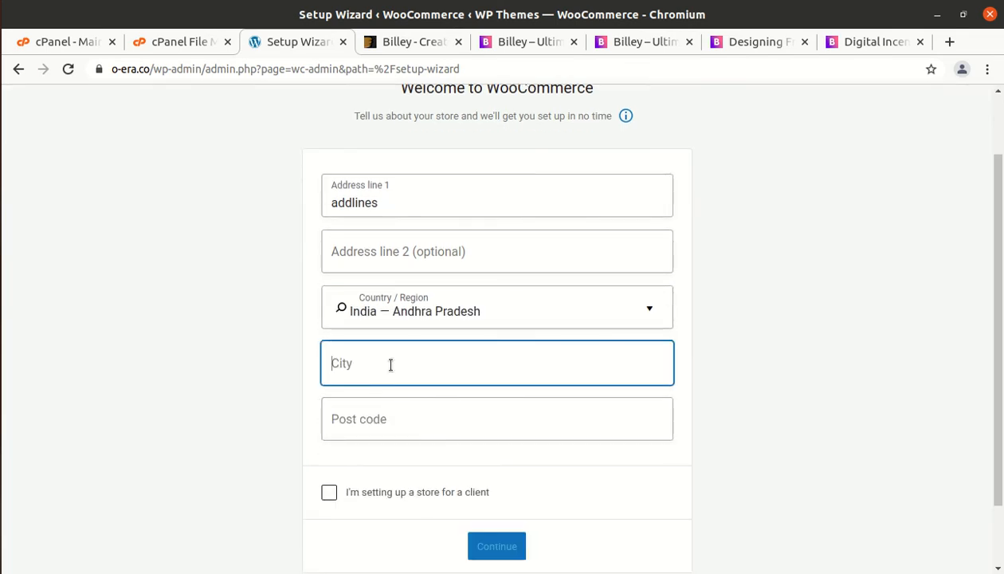
pyautogui.write('city')
pyautogui.press('Tab')
pyautogui.write('123')
pyautogui.click(497, 550)
pyautogui.click(574, 365)
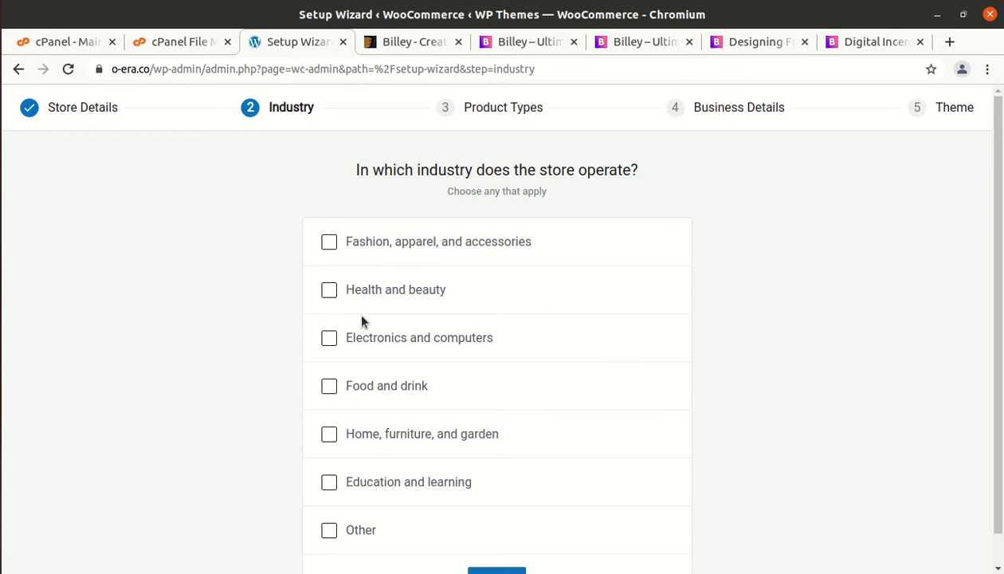
# Step: Choose Fashion, apparel, and accessories as the store's industry and continue to the product types
pyautogui.click(331, 243)
pyautogui.scroll(-1, 454, 431)
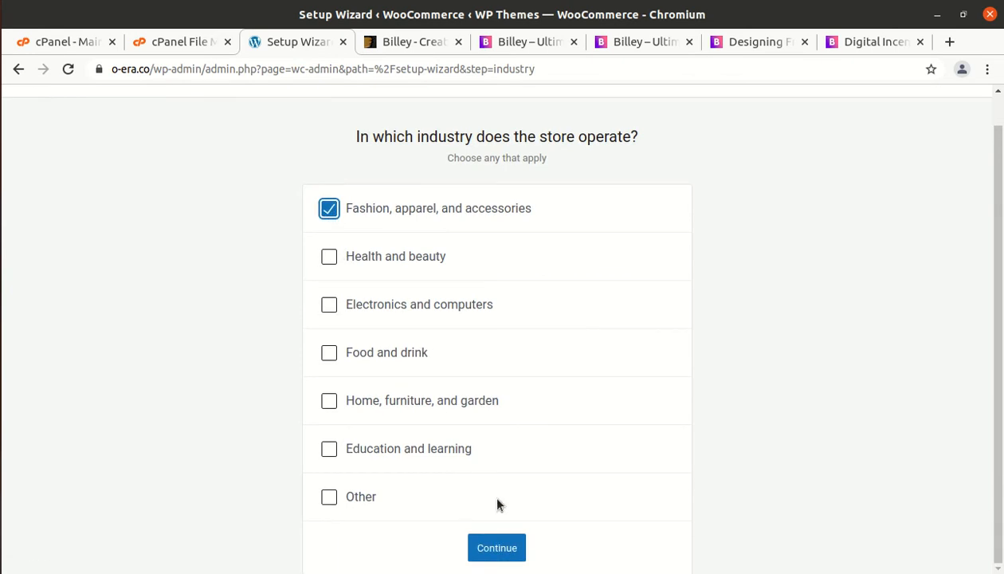
pyautogui.click(492, 546)
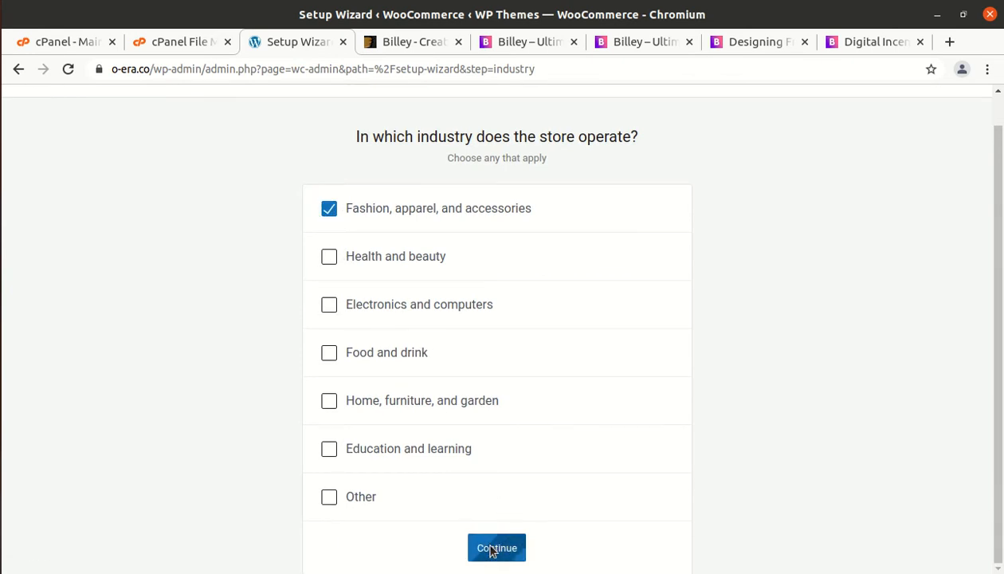
# Step: Keep Physical products as the only product type and continue to the business details
pyautogui.scroll(-1, 549, 494)
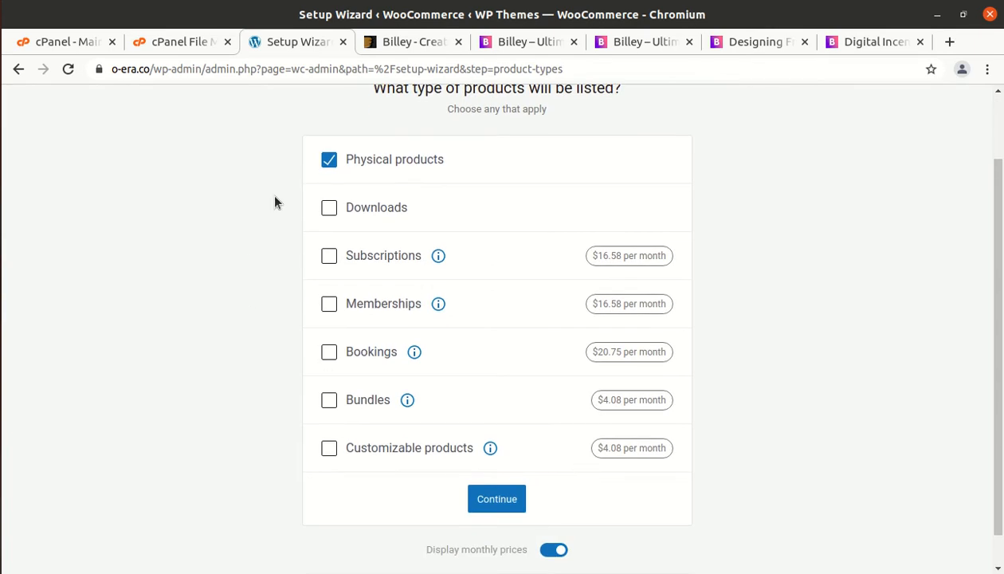
pyautogui.click(329, 162)
pyautogui.click(329, 162)
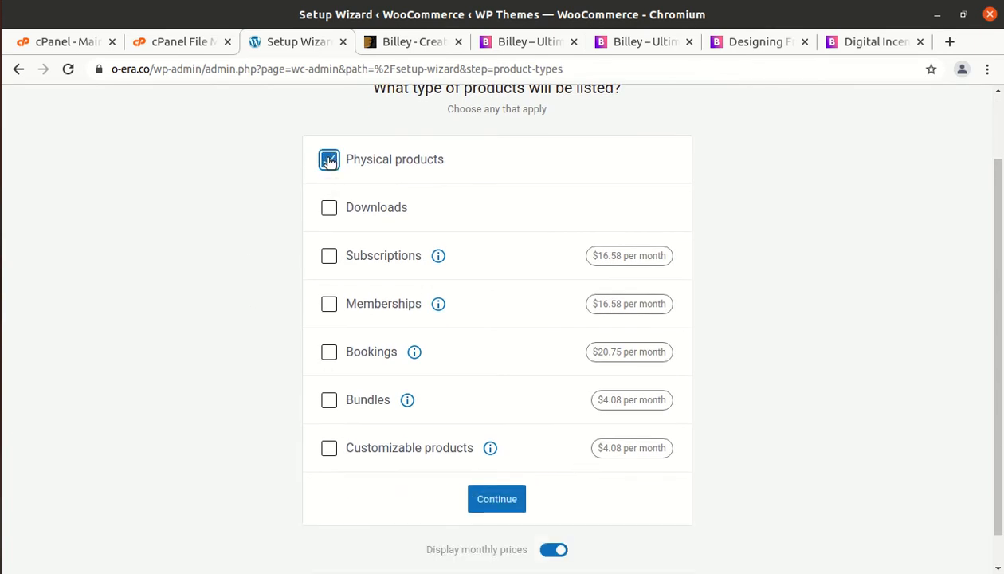
pyautogui.scroll(-1, 555, 467)
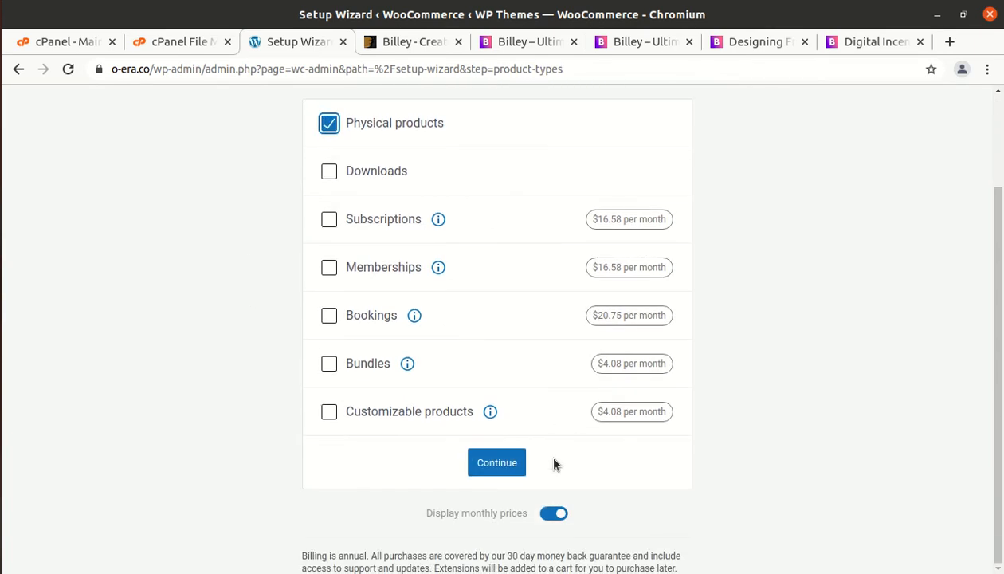
pyautogui.click(500, 472)
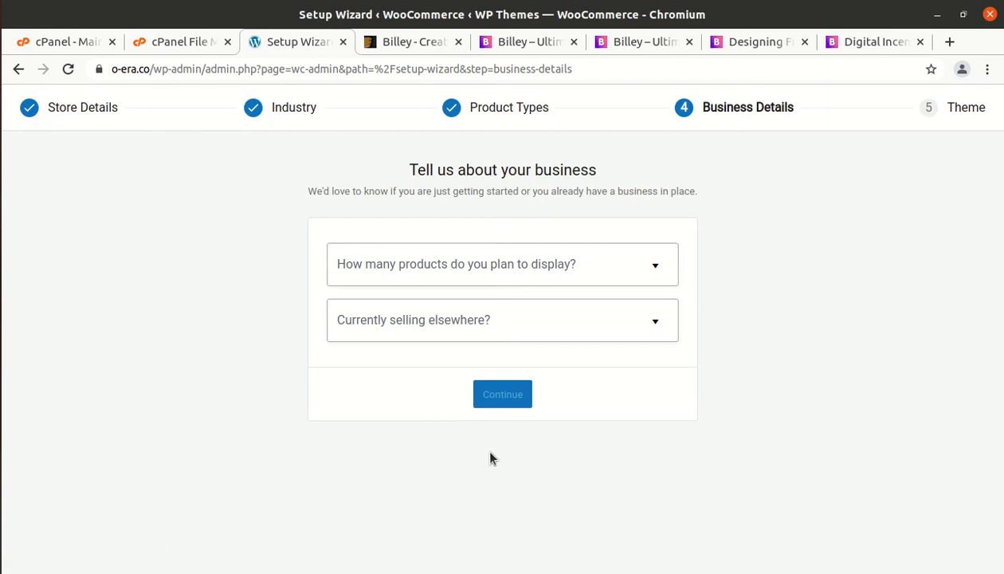
# Step: Set the planned number of products to 11 - 100 and answer No to currently selling elsewhere
pyautogui.click(478, 271)
pyautogui.click(381, 396)
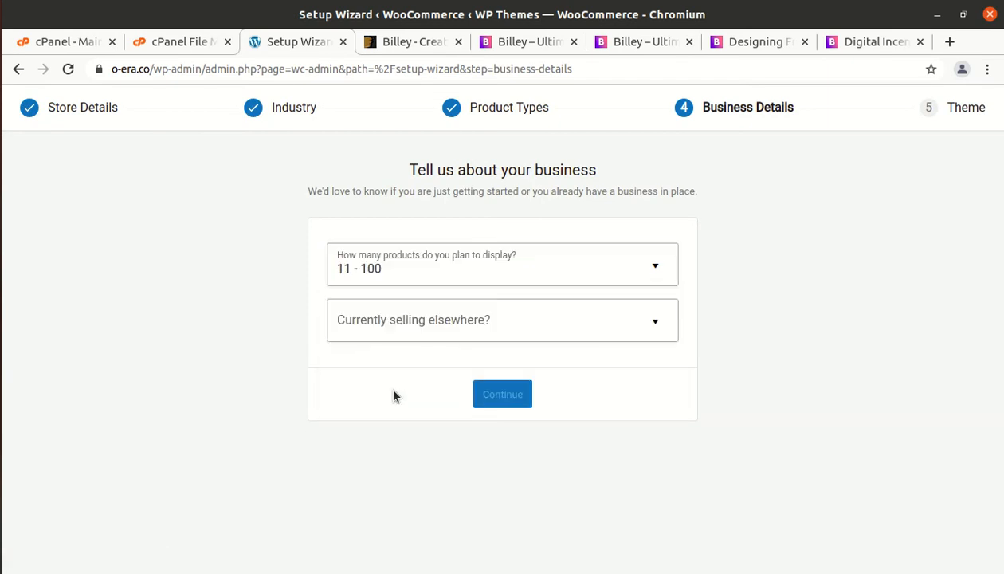
pyautogui.click(429, 327)
pyautogui.click(411, 369)
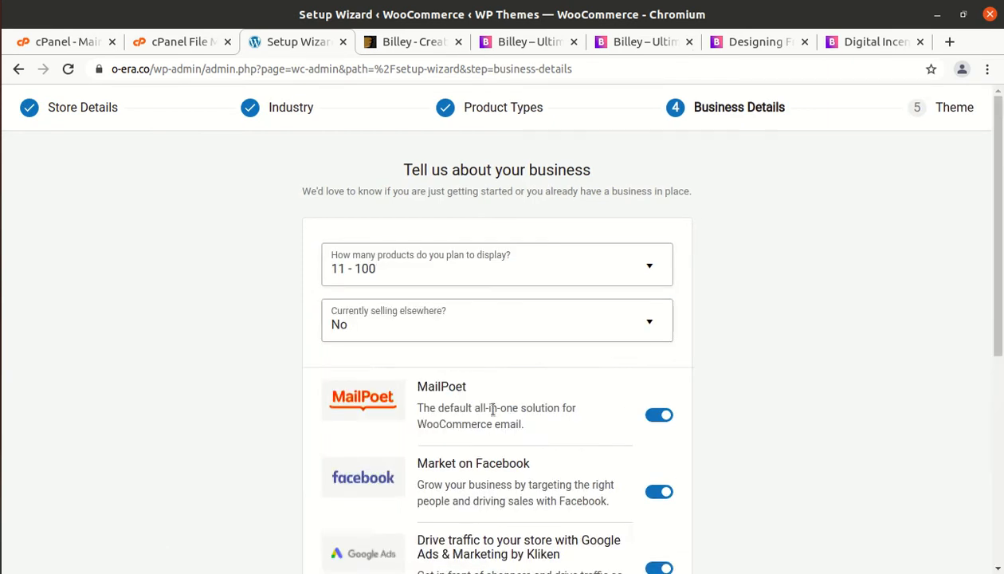
# Step: Turn off the MailPoet, Market on Facebook, Google Ads by Kliken and Mailchimp extensions in the business details
pyautogui.scroll(-3, 613, 311)
pyautogui.click(655, 211)
pyautogui.click(657, 285)
pyautogui.click(655, 365)
pyautogui.click(656, 469)
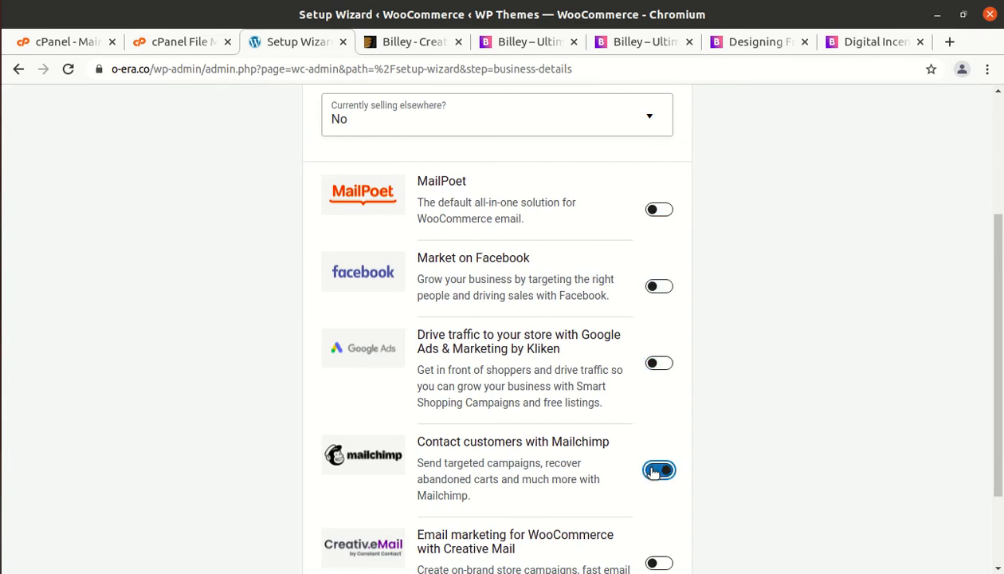
# Step: Continue past the business details and keep the active Billey theme as the store's theme
pyautogui.scroll(-3, 646, 455)
pyautogui.click(496, 557)
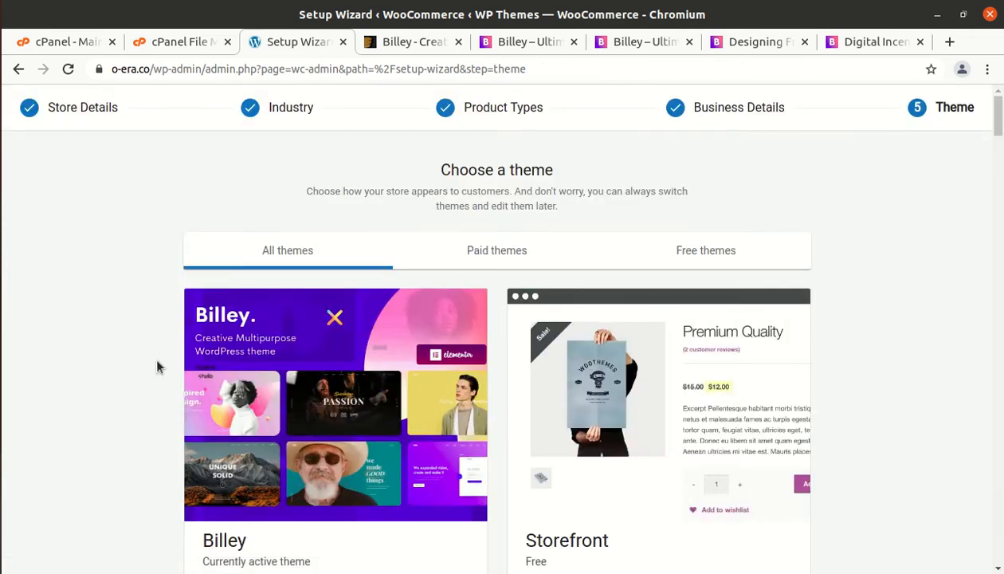
pyautogui.scroll(-3, 163, 333)
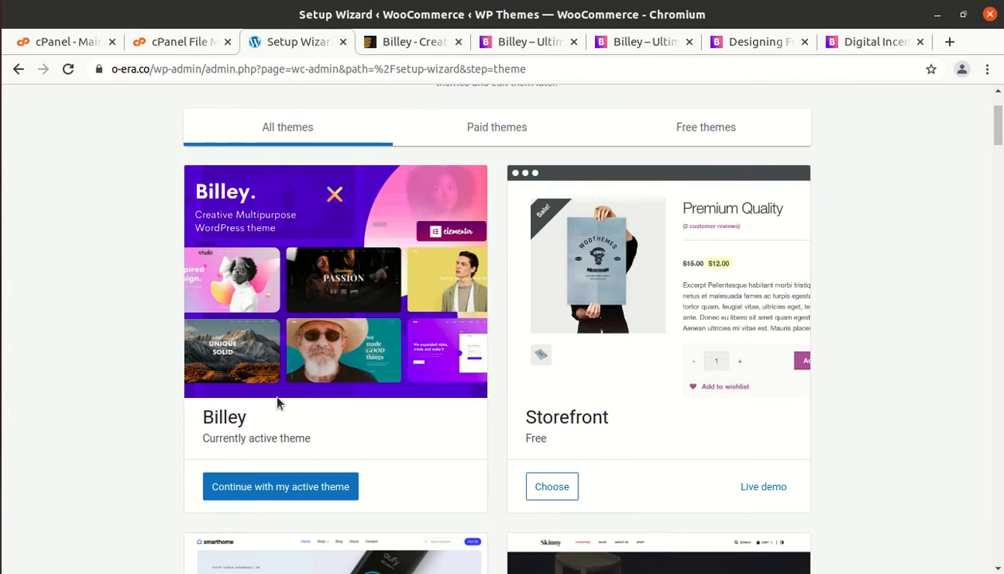
pyautogui.click(257, 492)
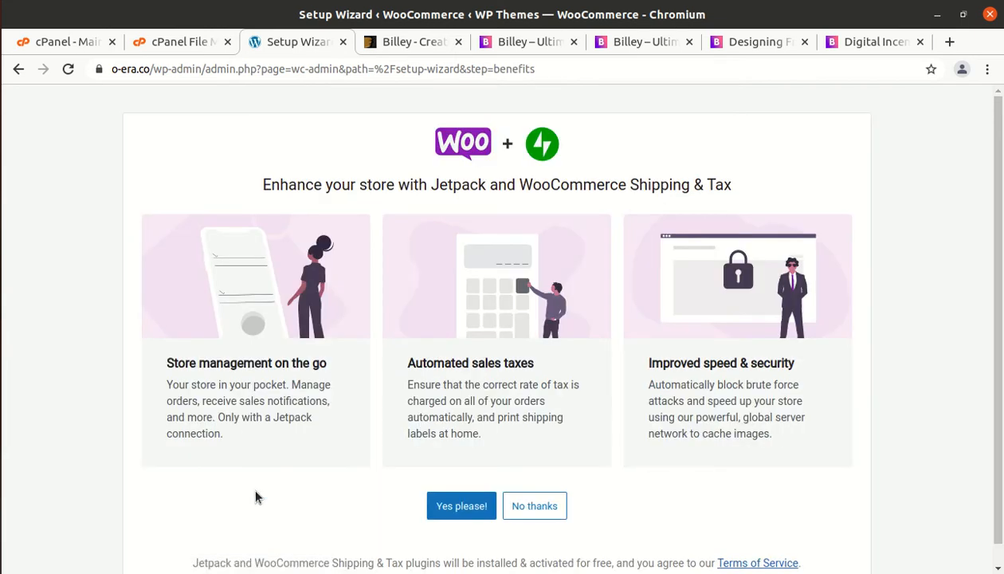
# Step: Decline the Jetpack and WooCommerce Shipping & Tax plugins and dismiss the store's welcome introduction
pyautogui.click(538, 505)
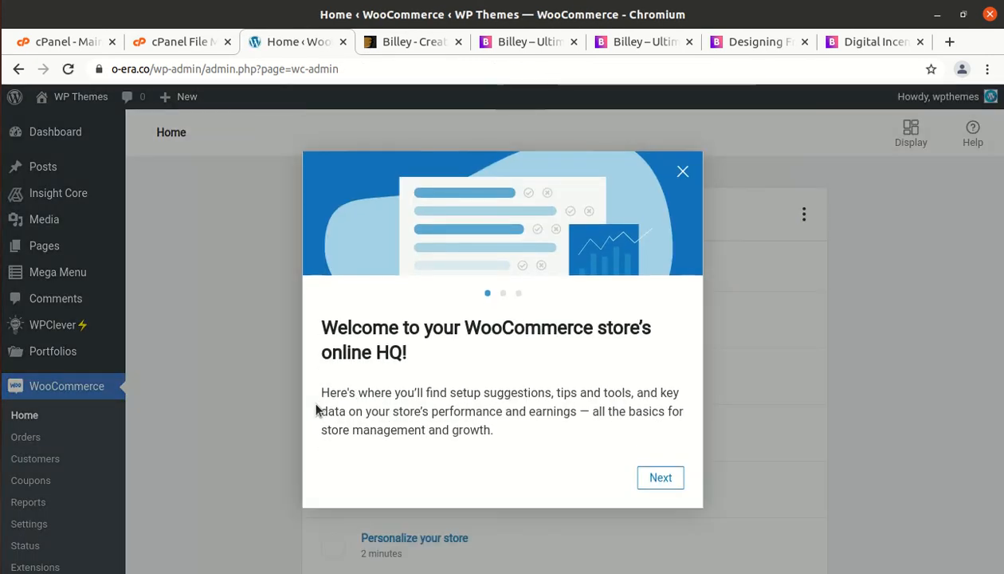
pyautogui.click(682, 173)
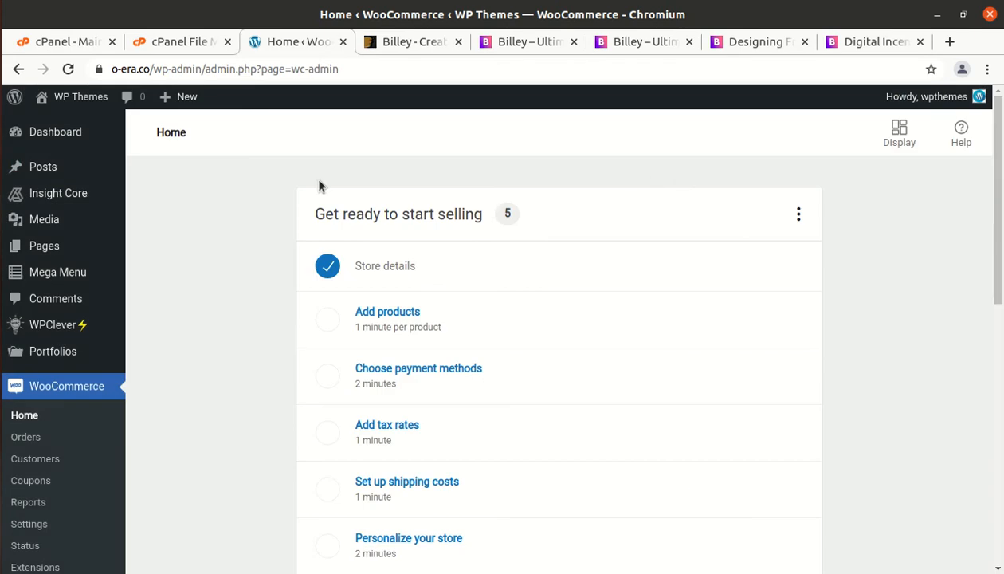
# Step: View the site's front page and examine its header menu, blog post and sidebar
pyautogui.moveTo(48, 96)
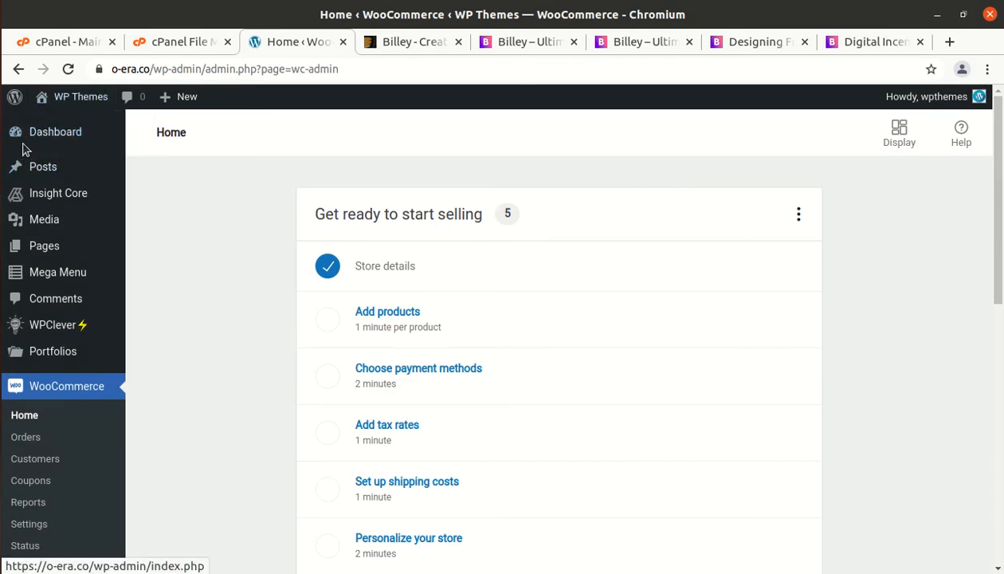
pyautogui.click(71, 105)
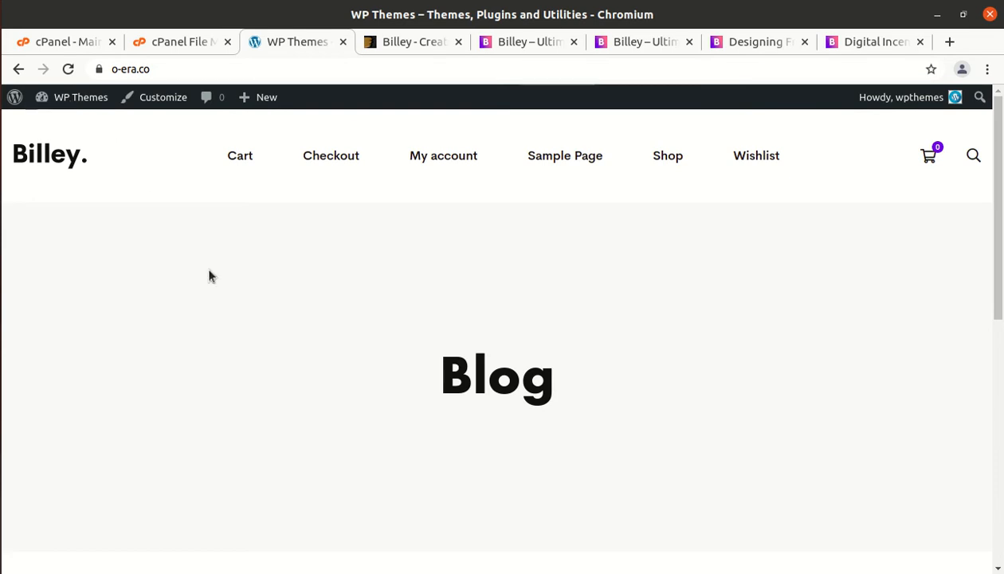
pyautogui.scroll(-10, 283, 369)
pyautogui.scroll(10, 283, 369)
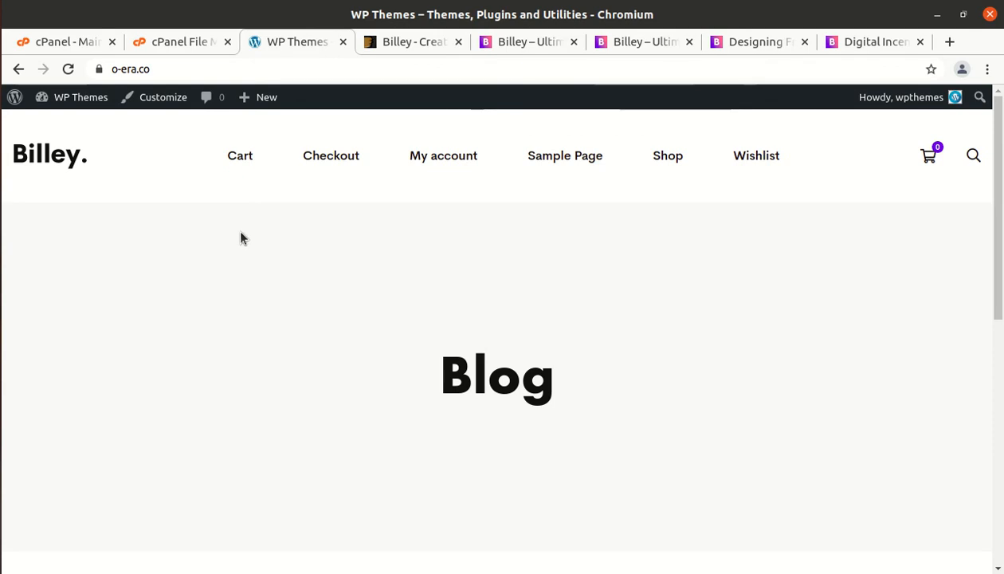
pyautogui.scroll(-5, 578, 291)
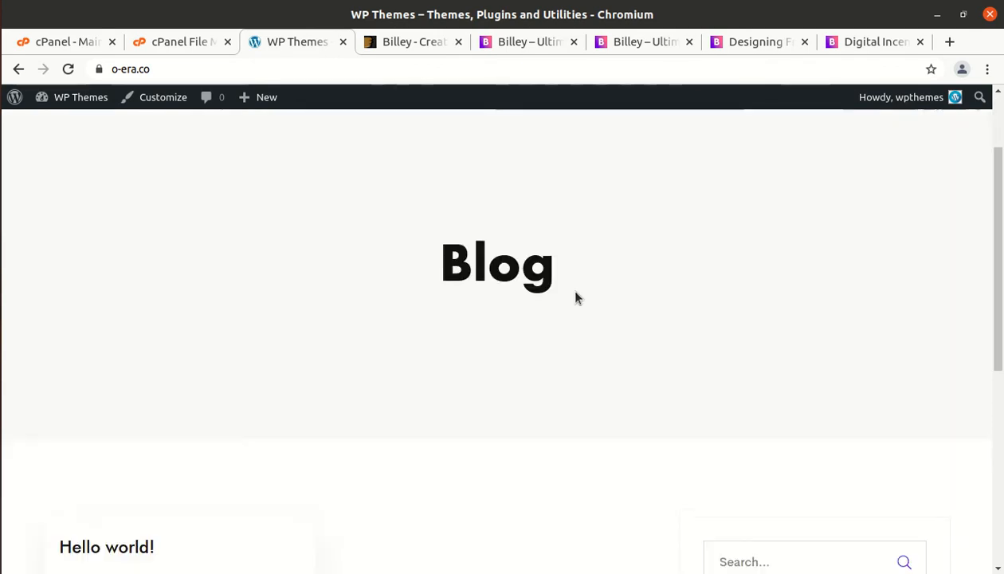
pyautogui.scroll(-2, 570, 302)
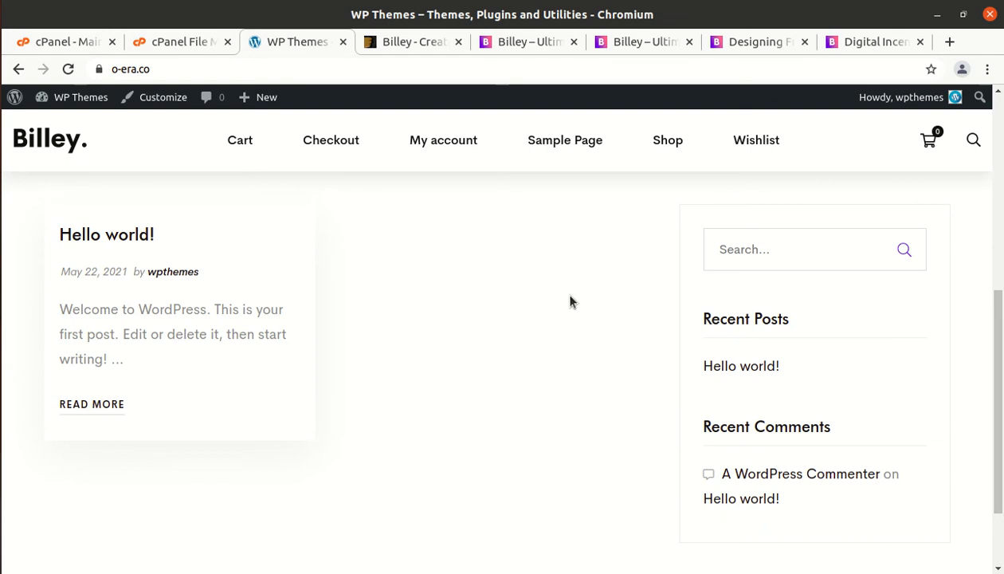
pyautogui.scroll(6, 583, 341)
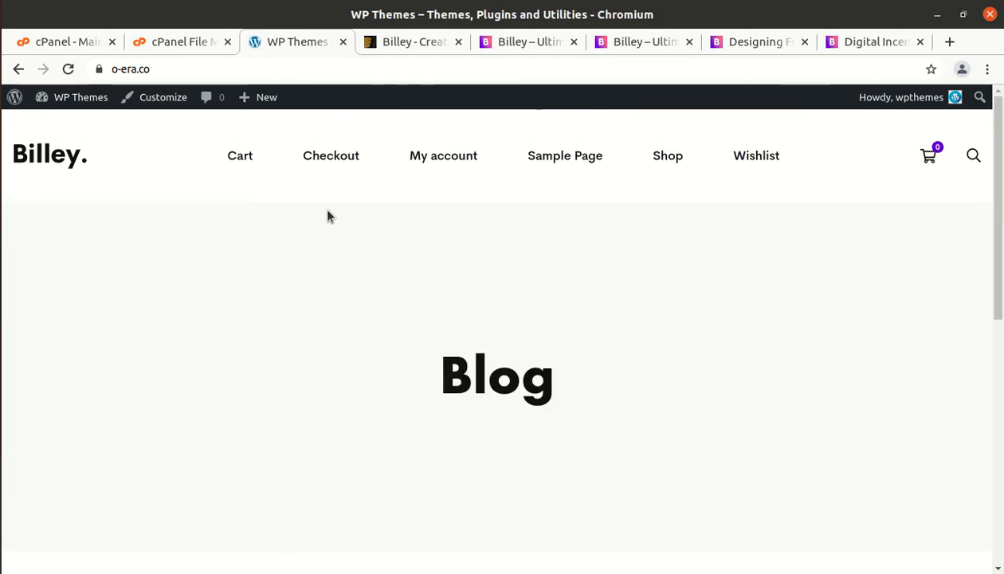
# Step: Look through the homepage demos in the Billey theme's online showcase for comparison
pyautogui.click(609, 41)
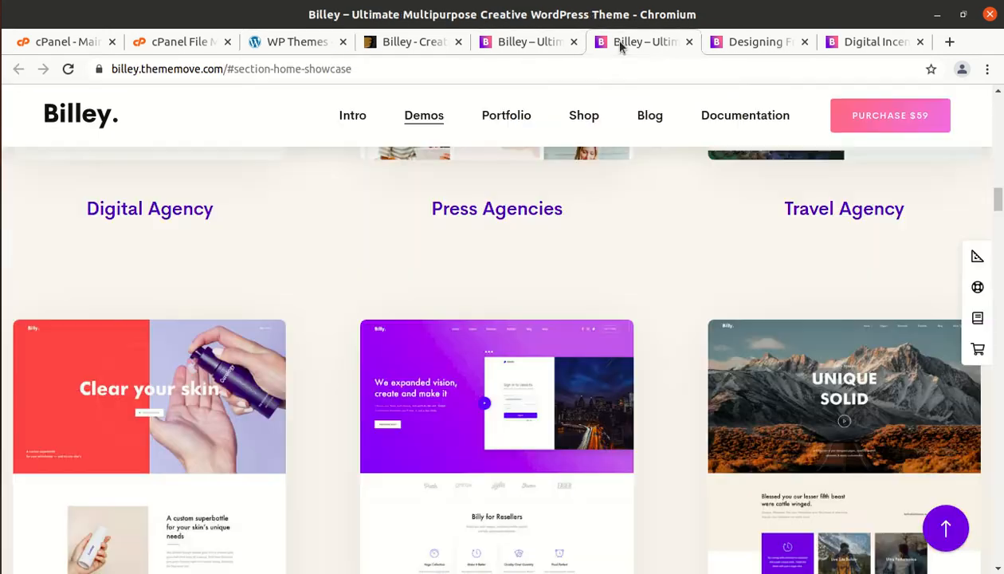
pyautogui.scroll(-6, 365, 316)
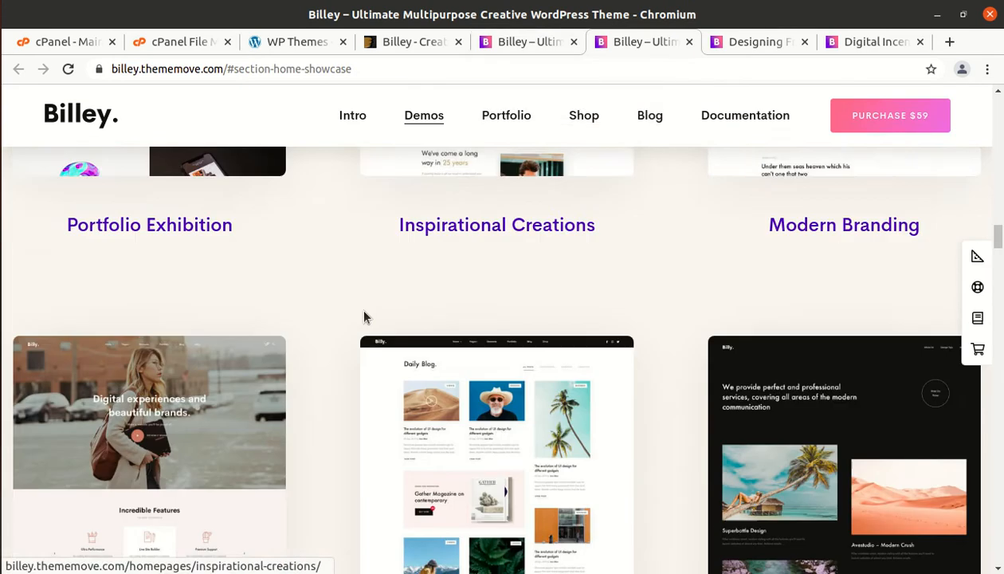
pyautogui.scroll(15, 365, 242)
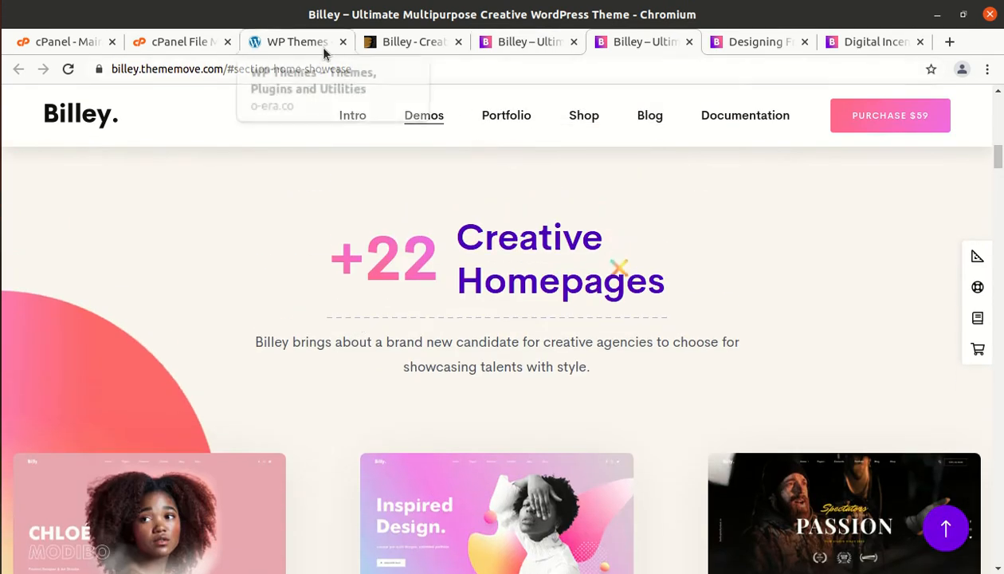
# Step: Return to the site and open its WordPress admin dashboard
pyautogui.click(314, 50)
pyautogui.moveTo(74, 102)
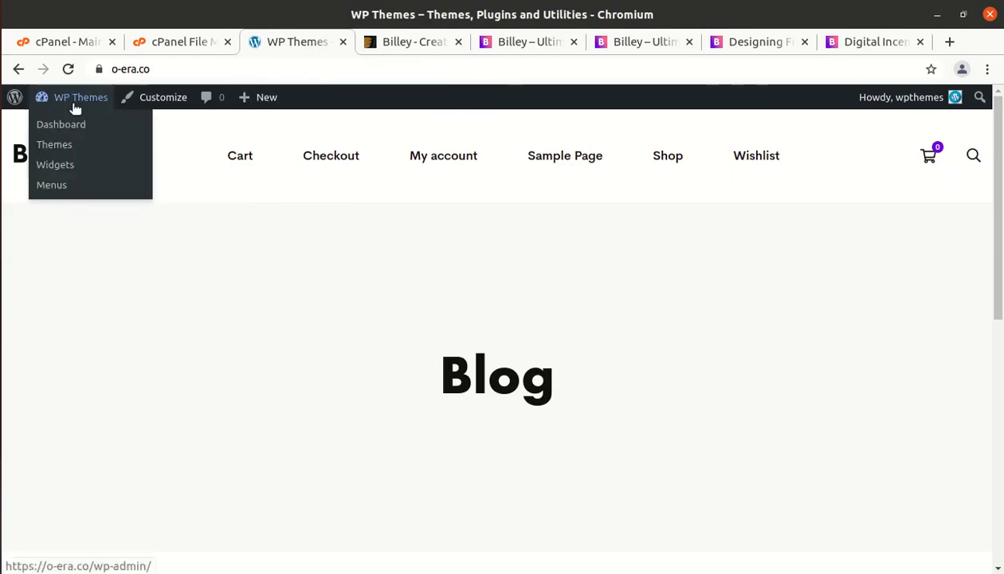
pyautogui.click(76, 130)
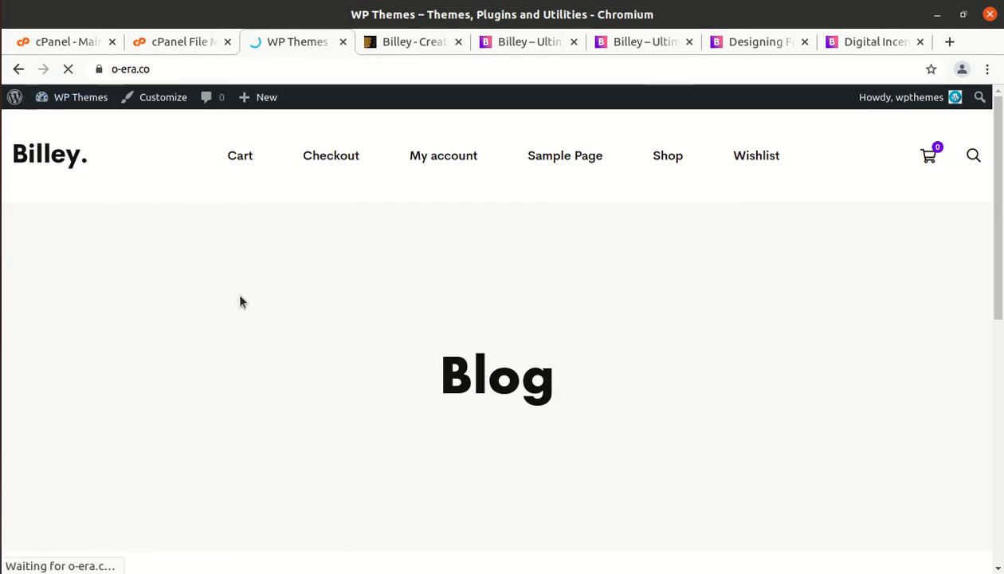
# Step: Examine the Creative Homepages section of the Billey showcase once more
pyautogui.click(525, 42)
pyautogui.scroll(-8, 492, 285)
pyautogui.click(620, 45)
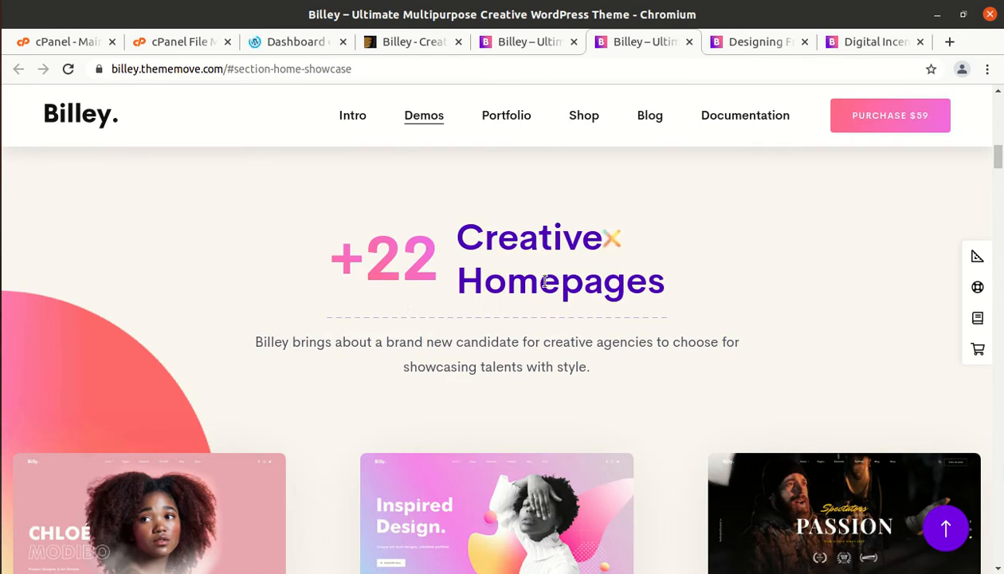
pyautogui.scroll(-4, 534, 283)
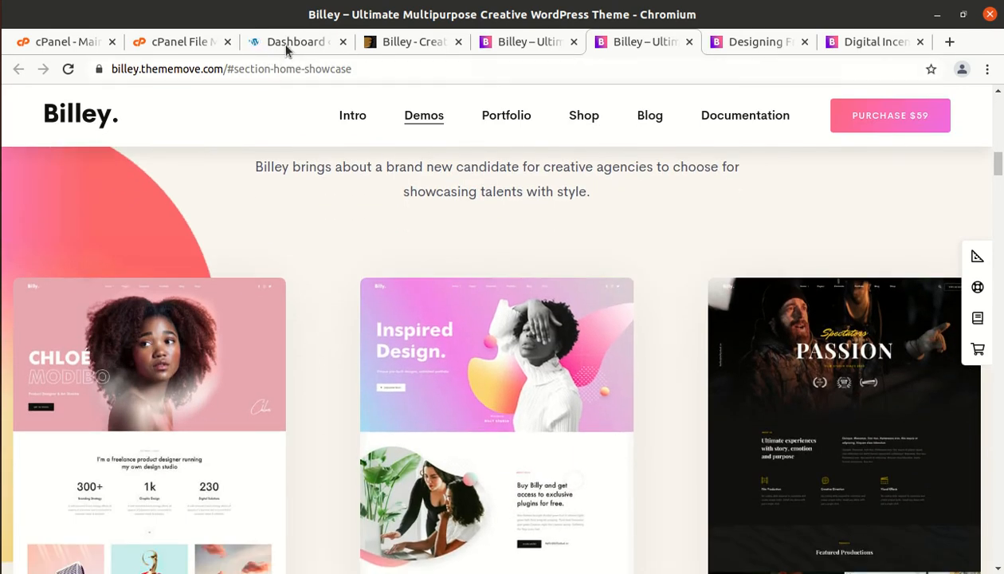
# Step: Dismiss the Elementor Pro, outdated WooCommerce templates and Big Store notices on the WordPress dashboard
pyautogui.click(281, 43)
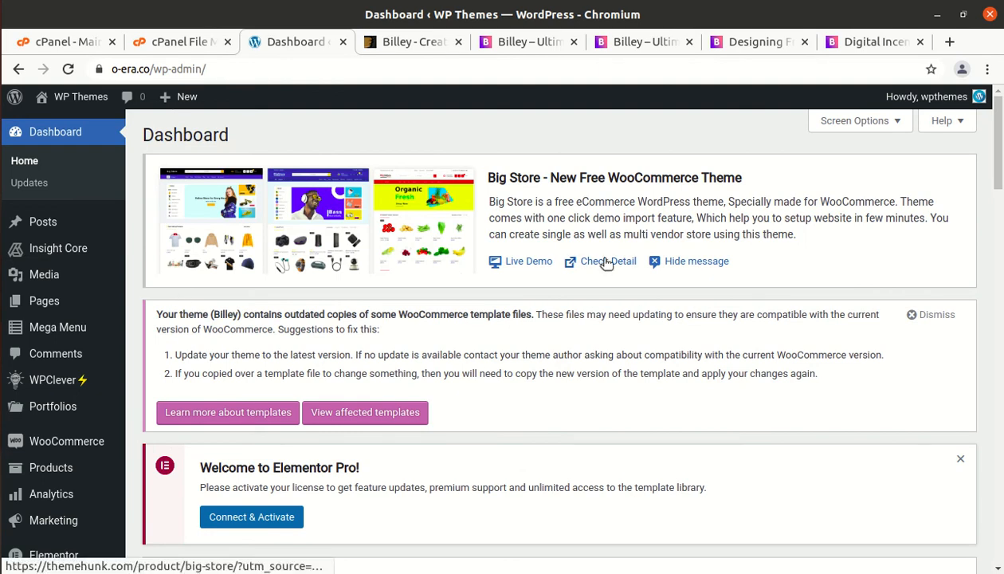
pyautogui.scroll(-3, 562, 309)
pyautogui.scroll(-2, 314, 406)
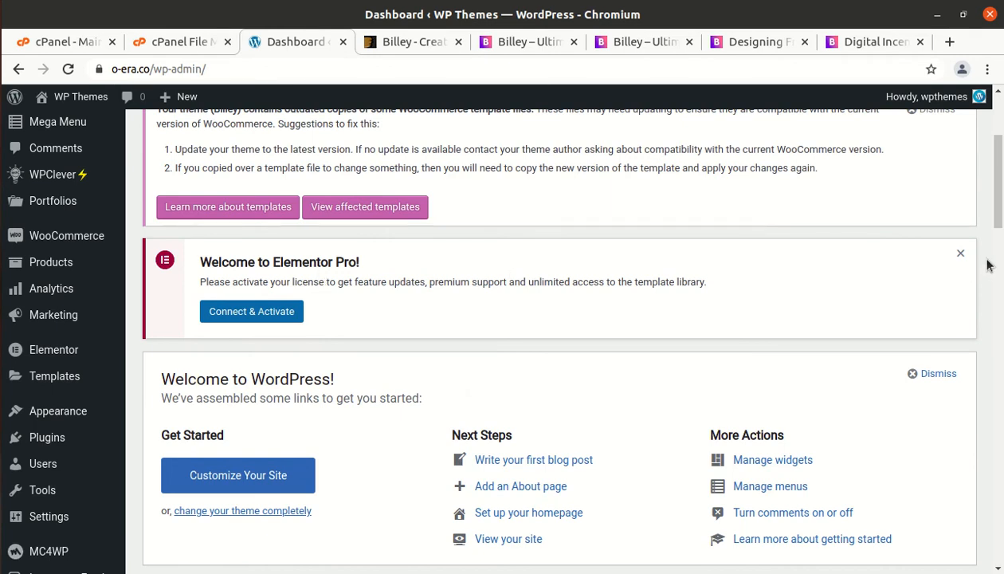
pyautogui.click(961, 253)
pyautogui.scroll(2, 834, 353)
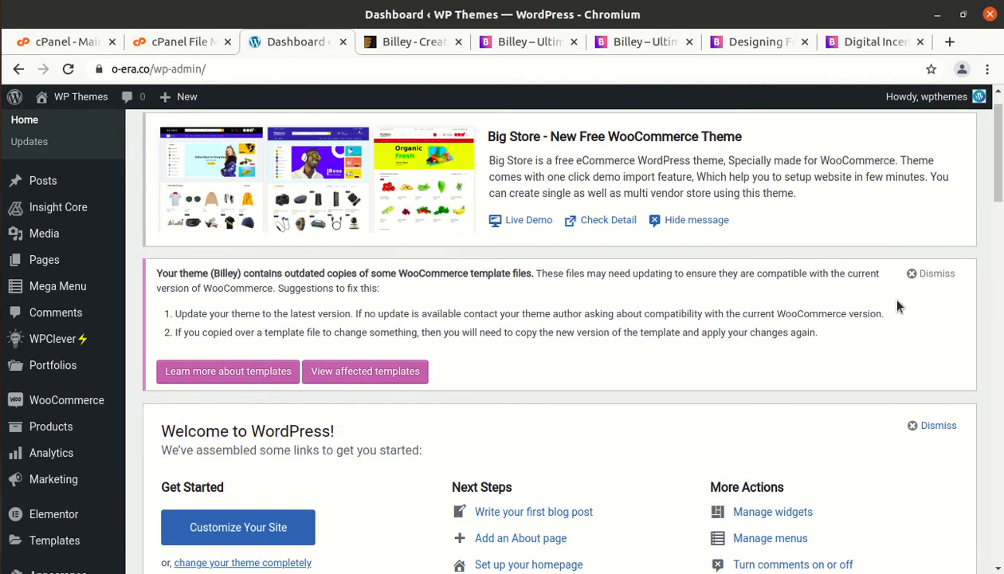
pyautogui.click(929, 275)
pyautogui.scroll(1, 916, 297)
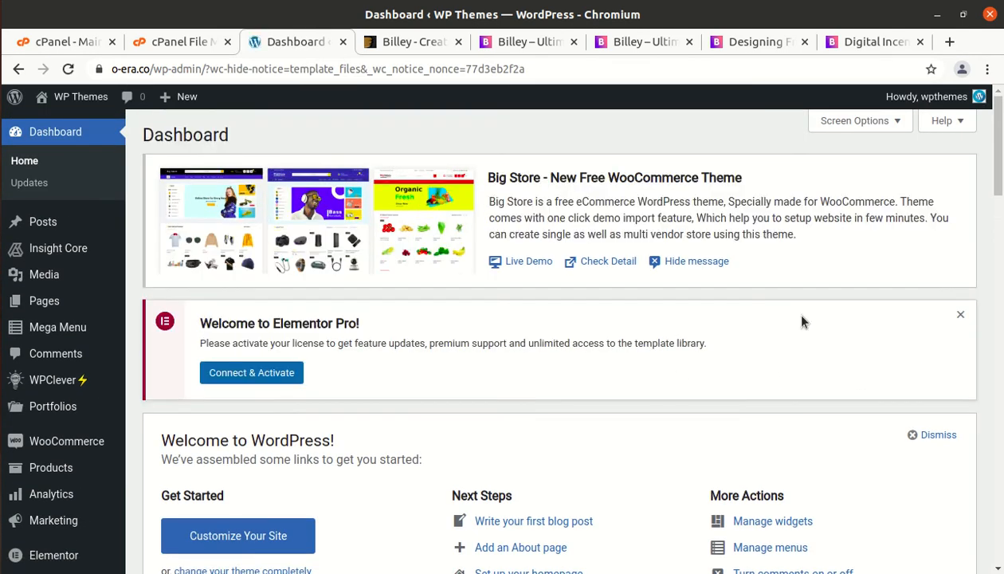
pyautogui.click(960, 316)
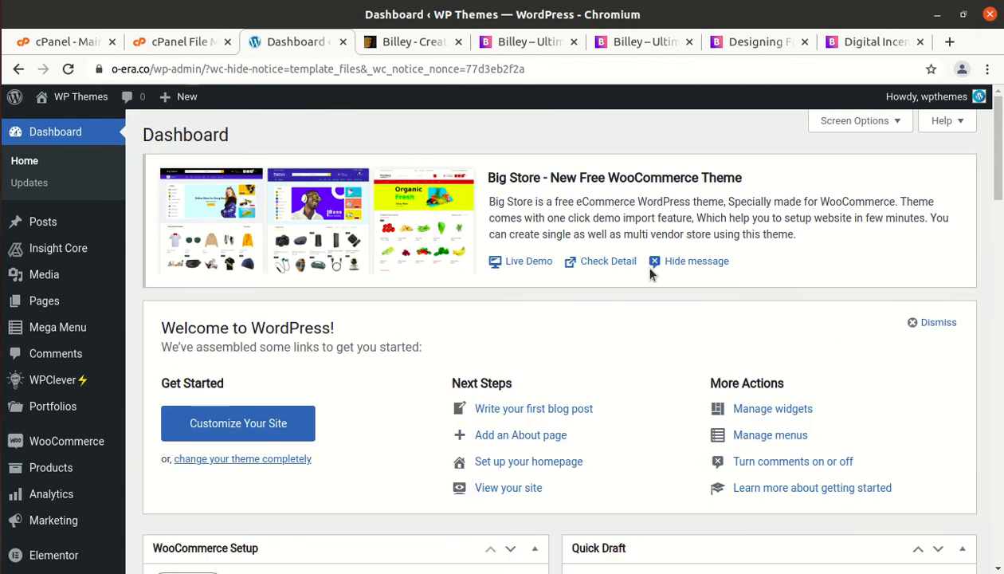
pyautogui.click(672, 263)
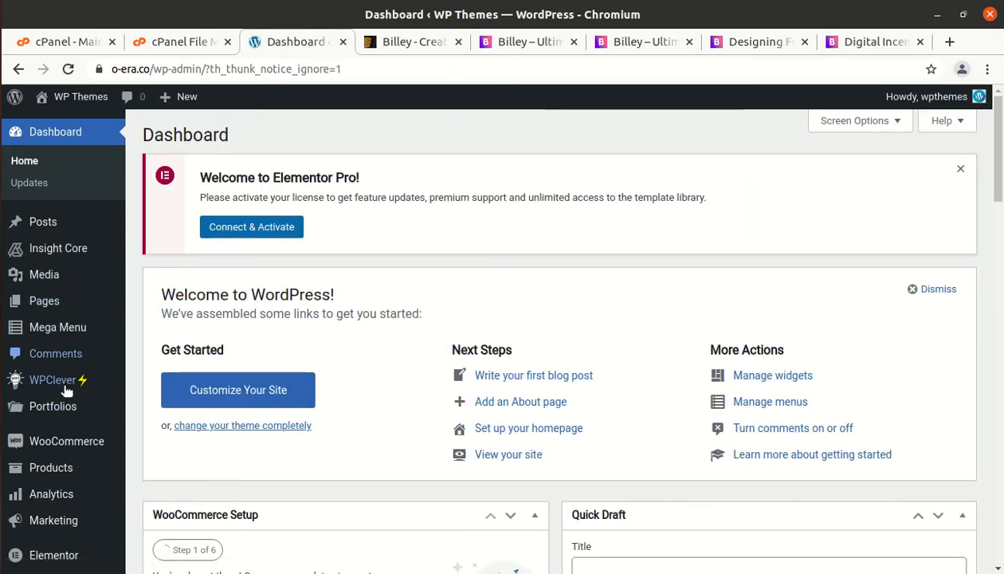
# Step: Open the demo data import page of Insight Core
pyautogui.scroll(-1, 66, 439)
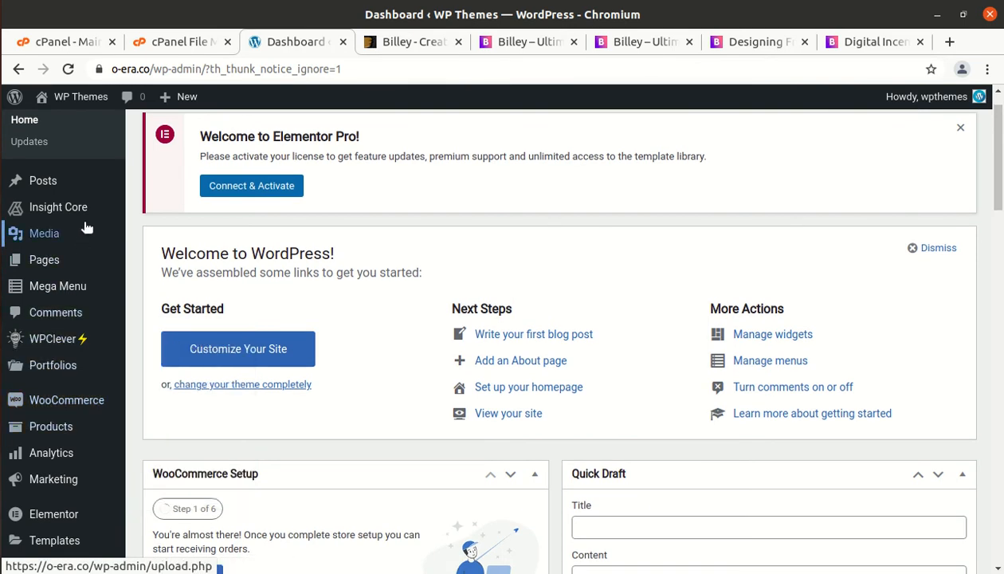
pyautogui.moveTo(82, 213)
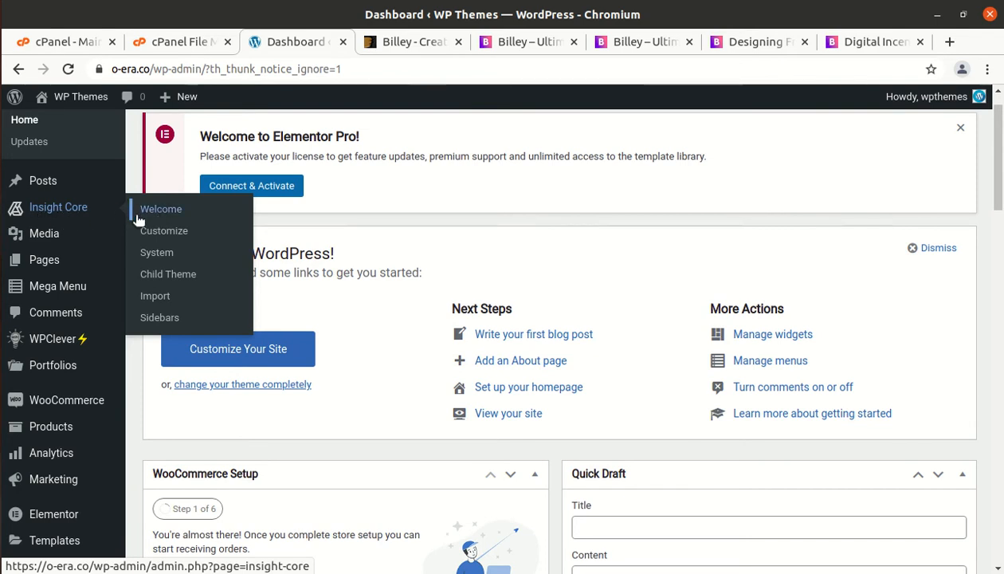
pyautogui.moveTo(52, 271)
pyautogui.scroll(-3, 53, 259)
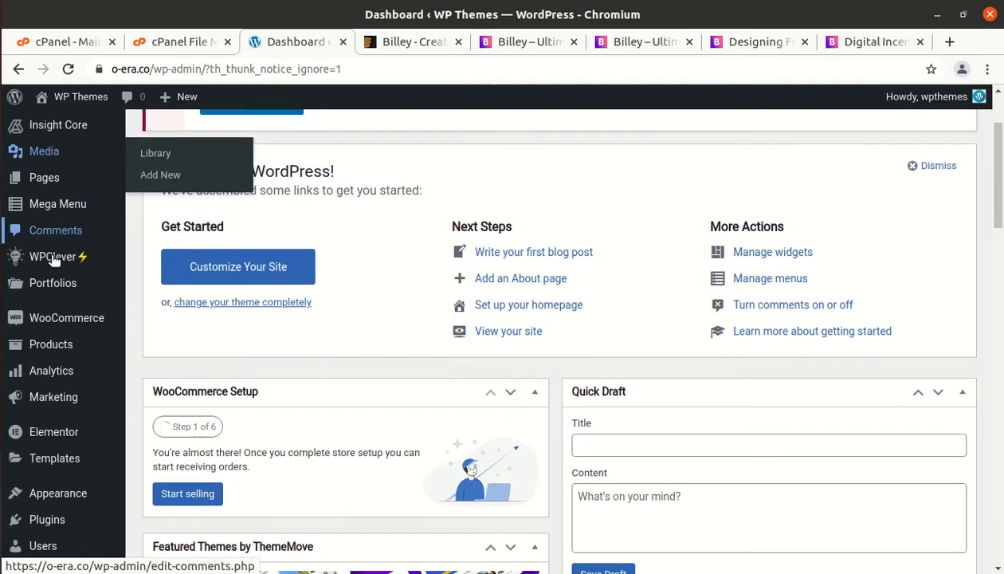
pyautogui.scroll(3, 53, 259)
pyautogui.moveTo(54, 260)
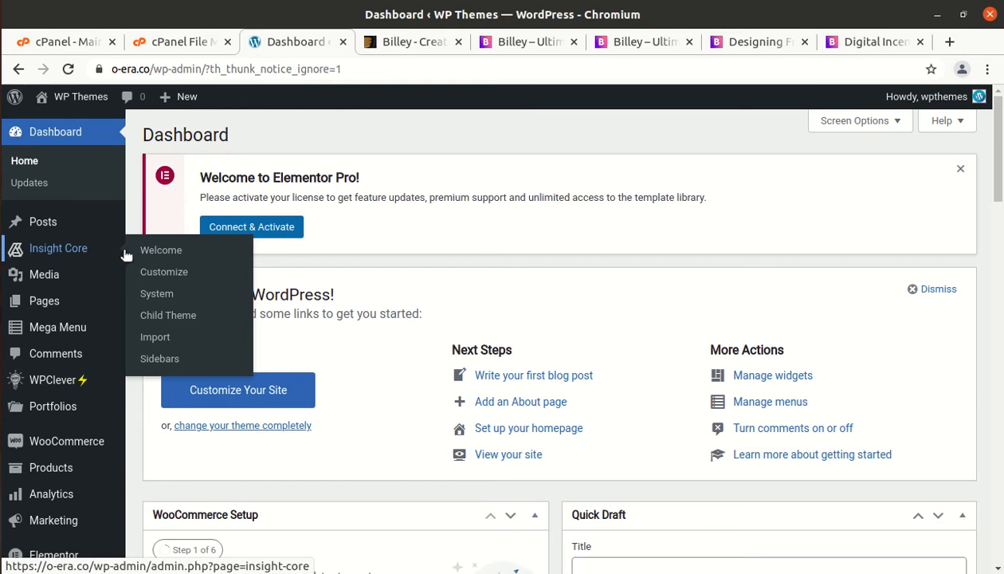
pyautogui.click(156, 339)
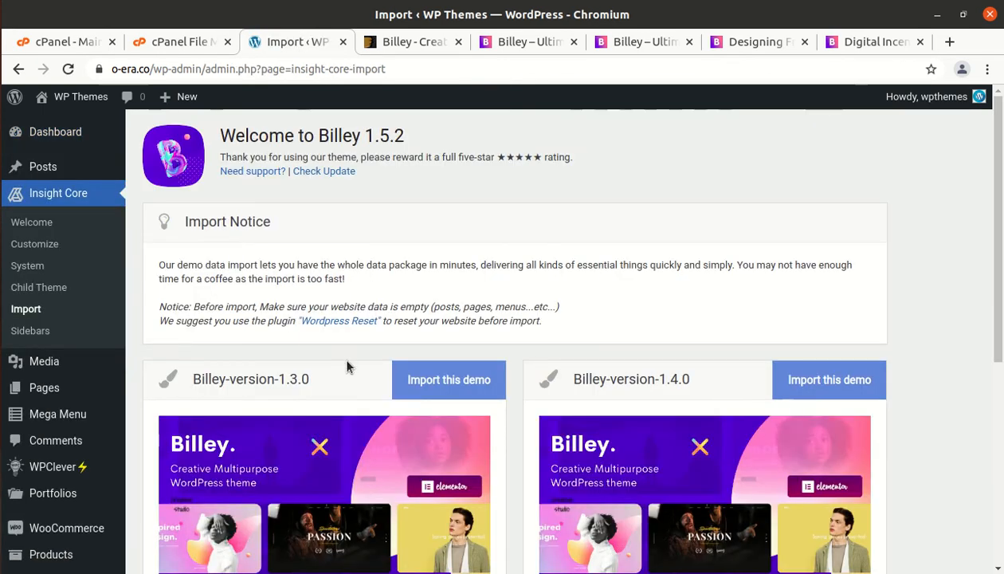
# Step: Examine the import notice and the Billey-version-1.3.0 and Billey-version-1.4.0 demo packages
pyautogui.scroll(-3, 347, 366)
pyautogui.scroll(3, 338, 372)
pyautogui.scroll(-3, 336, 372)
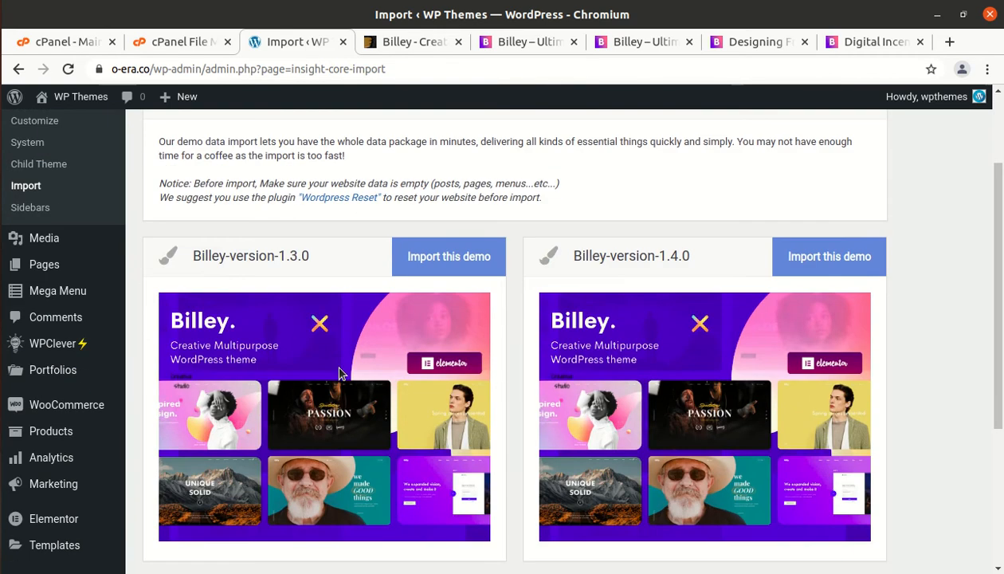
pyautogui.scroll(-1, 339, 372)
pyautogui.scroll(-2, 339, 372)
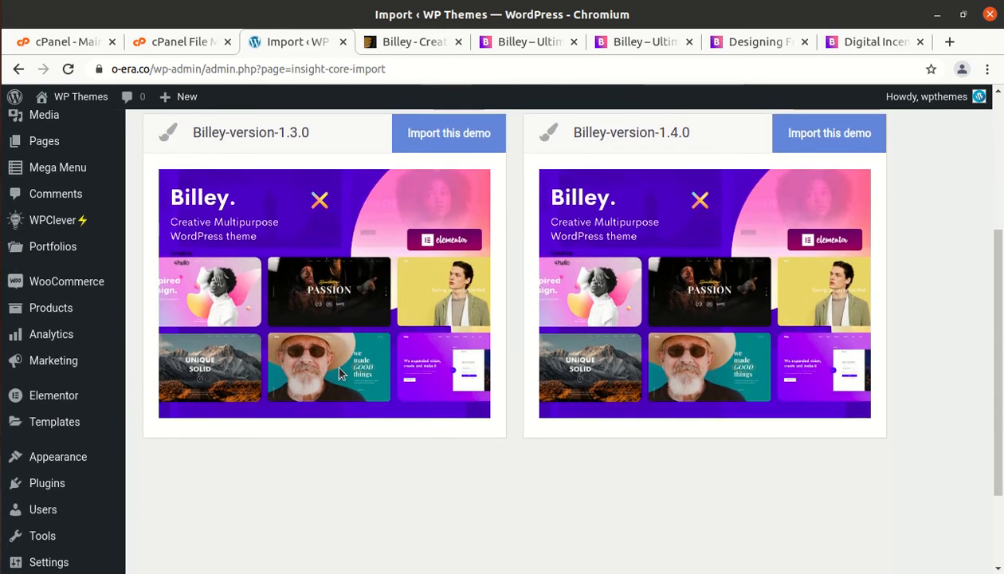
pyautogui.scroll(-3, 338, 372)
pyautogui.scroll(5, 338, 372)
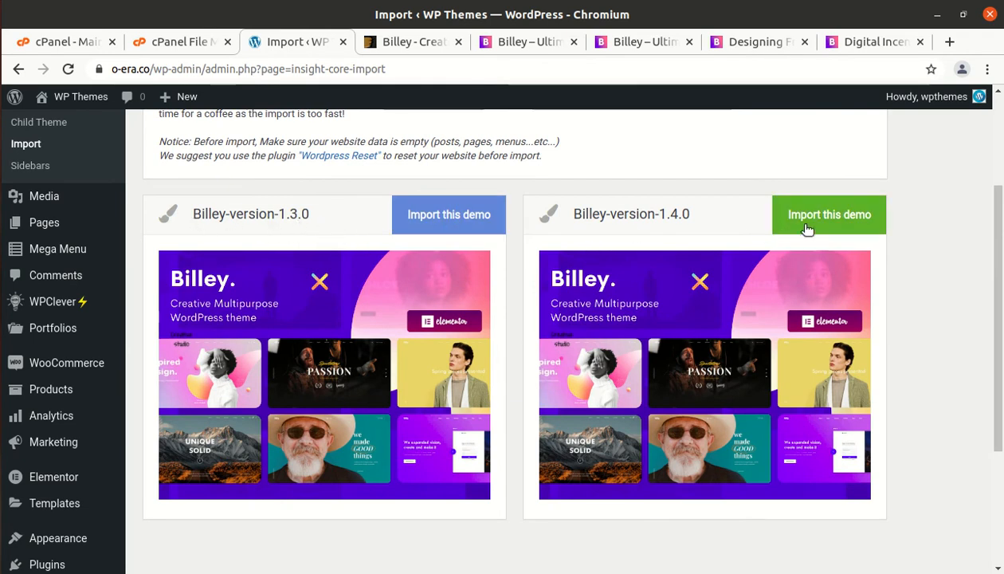
pyautogui.moveTo(51, 364)
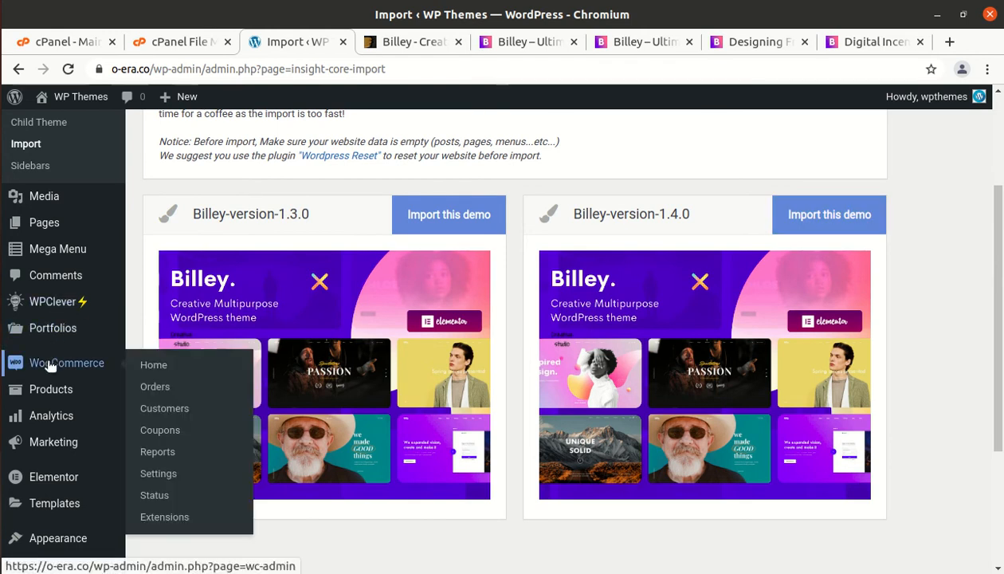
pyautogui.scroll(2, 64, 323)
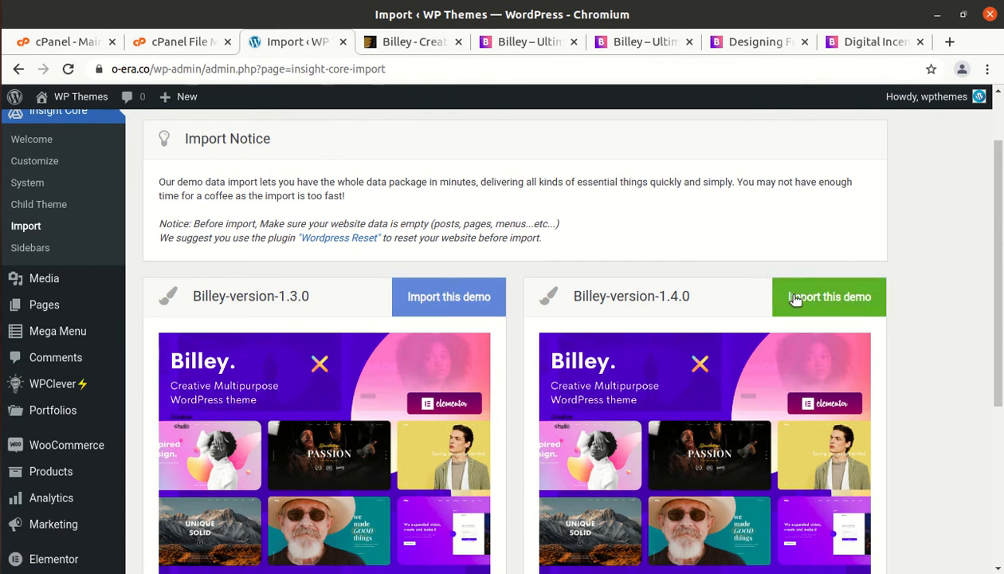
pyautogui.scroll(-2, 795, 314)
pyautogui.scroll(-4, 795, 316)
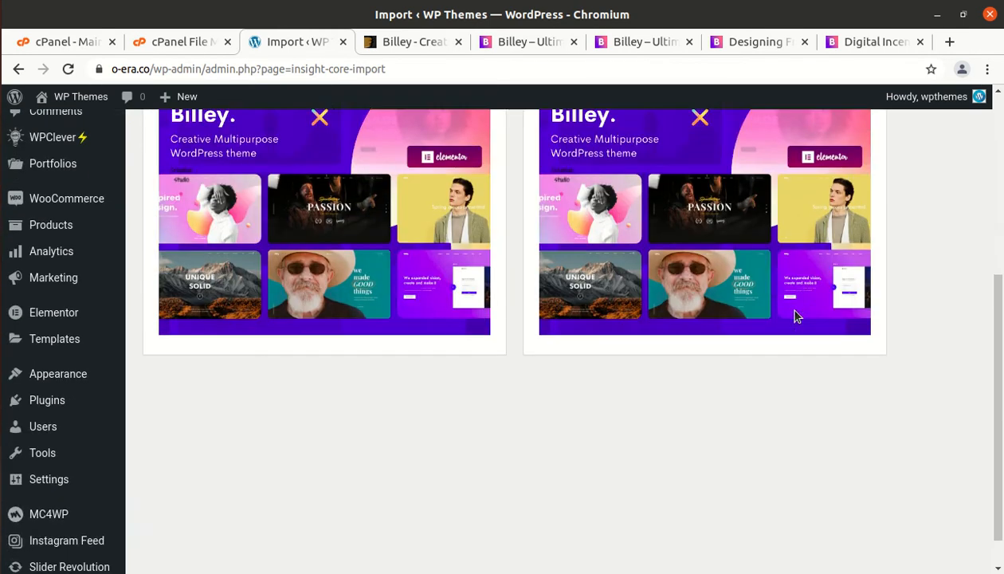
# Step: Import the Billey-version-1.4.0 demo package and highlight the import page's heading
pyautogui.scroll(5, 795, 316)
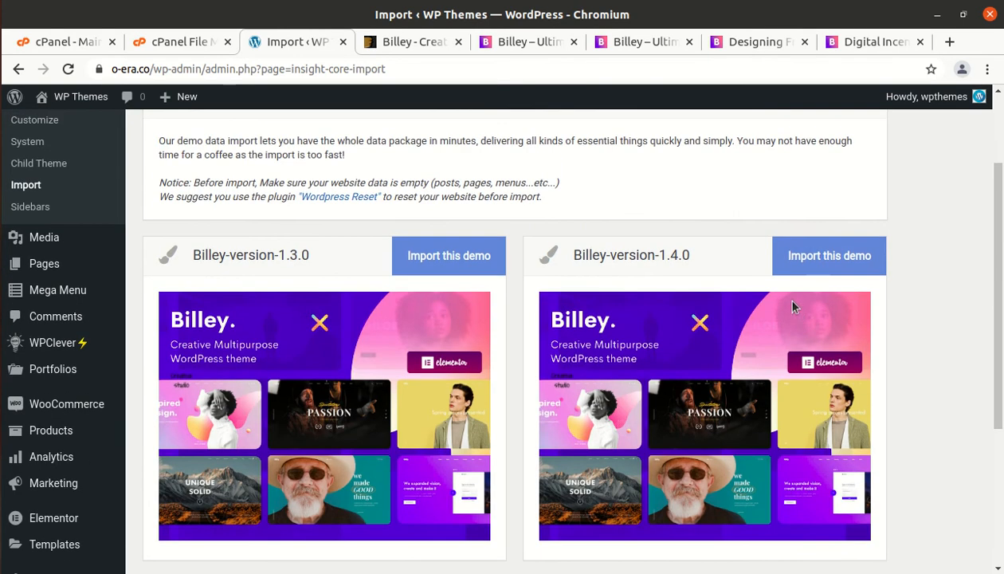
pyautogui.click(813, 265)
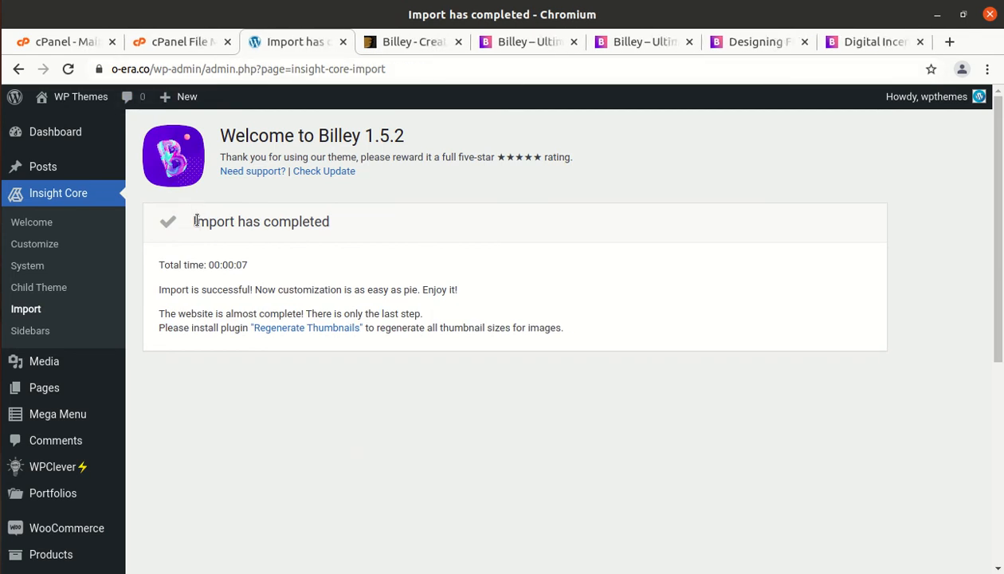
pyautogui.moveTo(194, 221); pyautogui.dragTo(324, 227)
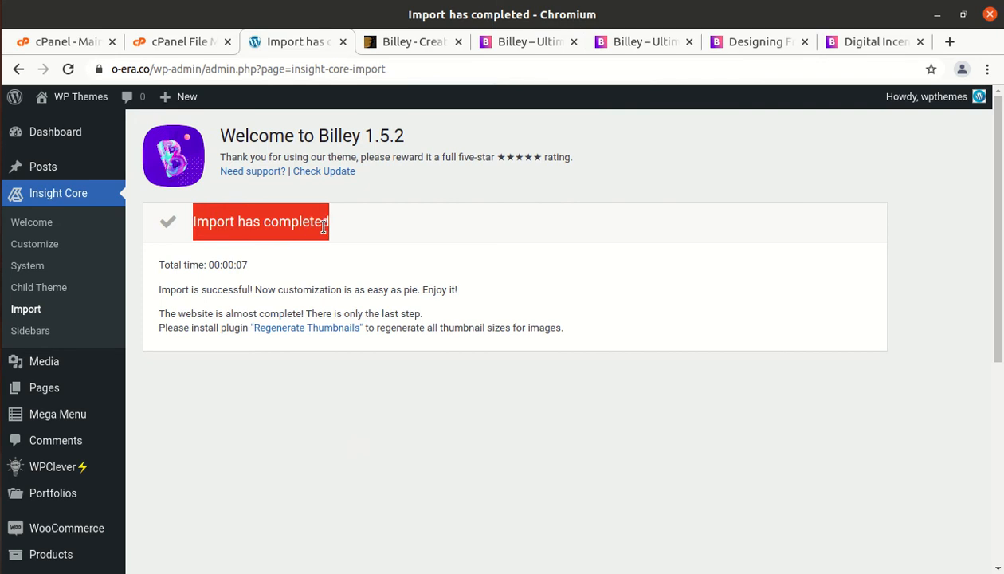
# Step: Reopen the Insight Core import page and check the import status of both Billey demo packages
pyautogui.click(31, 312)
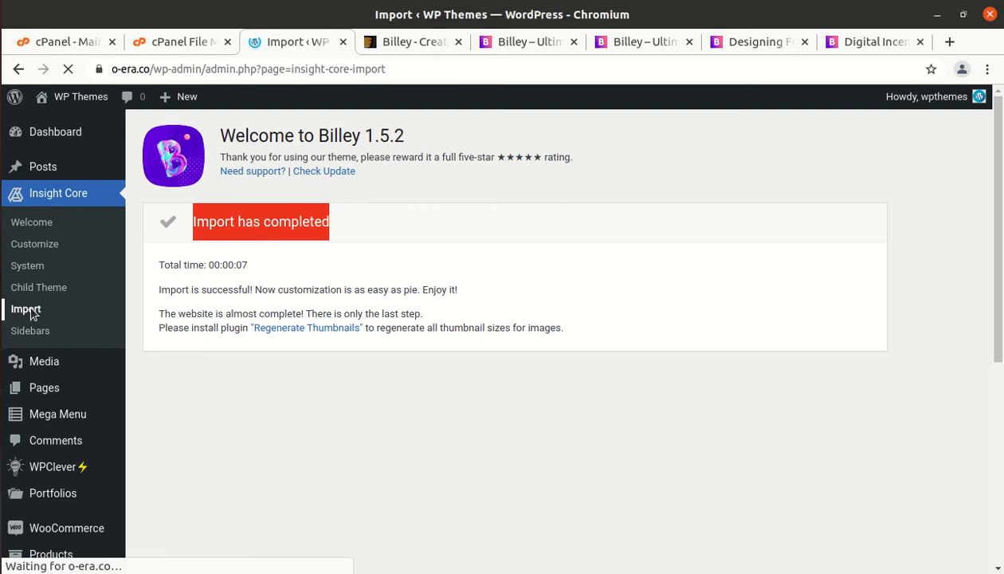
pyautogui.scroll(-3, 175, 320)
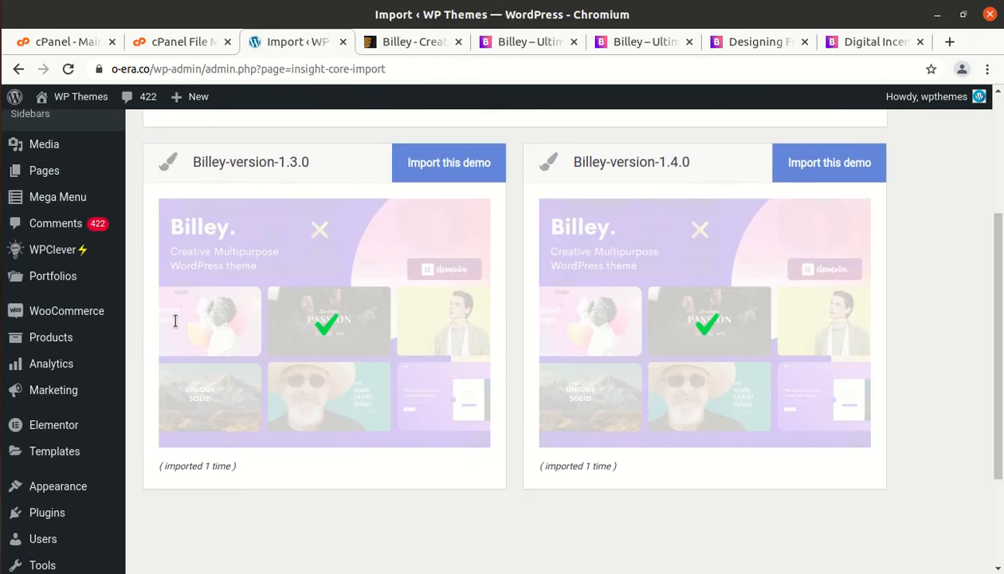
pyautogui.scroll(2, 174, 321)
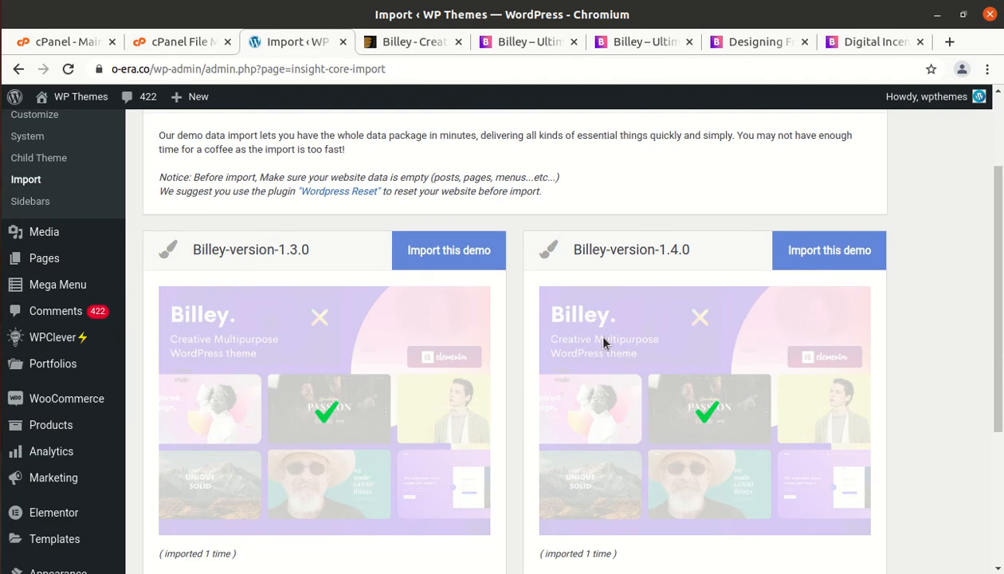
pyautogui.scroll(-2, 600, 343)
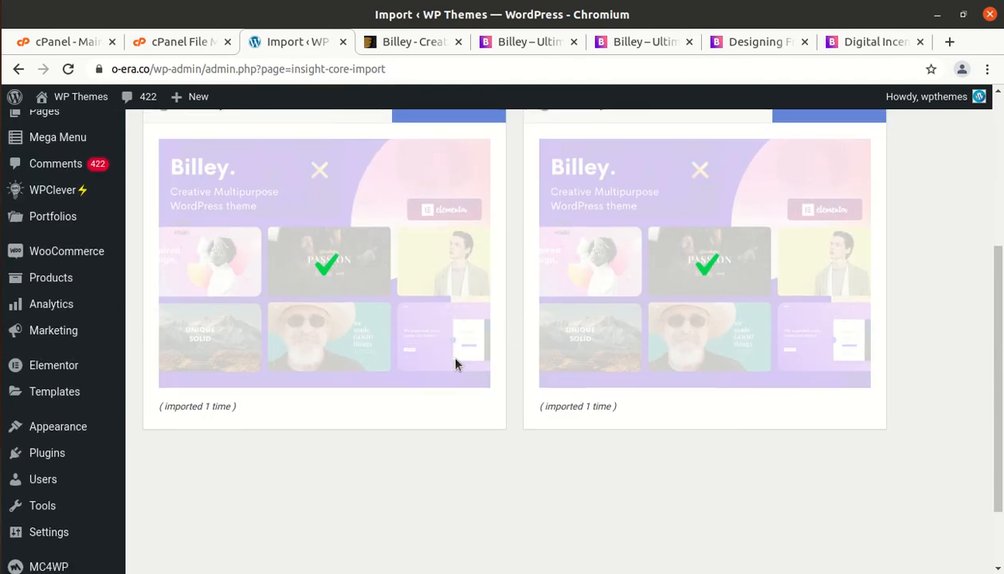
pyautogui.scroll(4, 456, 363)
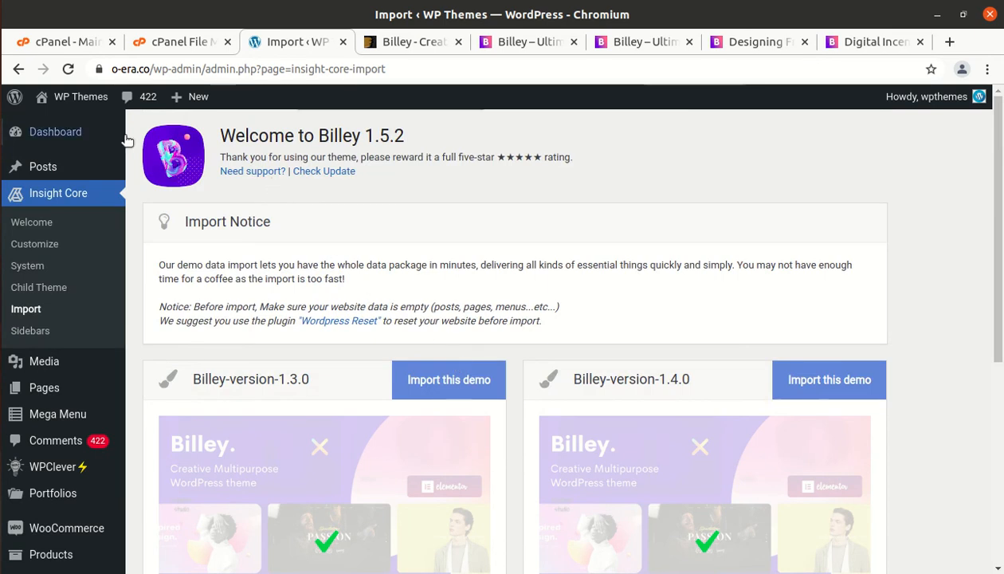
# Step: Open the site's front end in a new browser tab and switch to it
pyautogui.moveTo(76, 97)
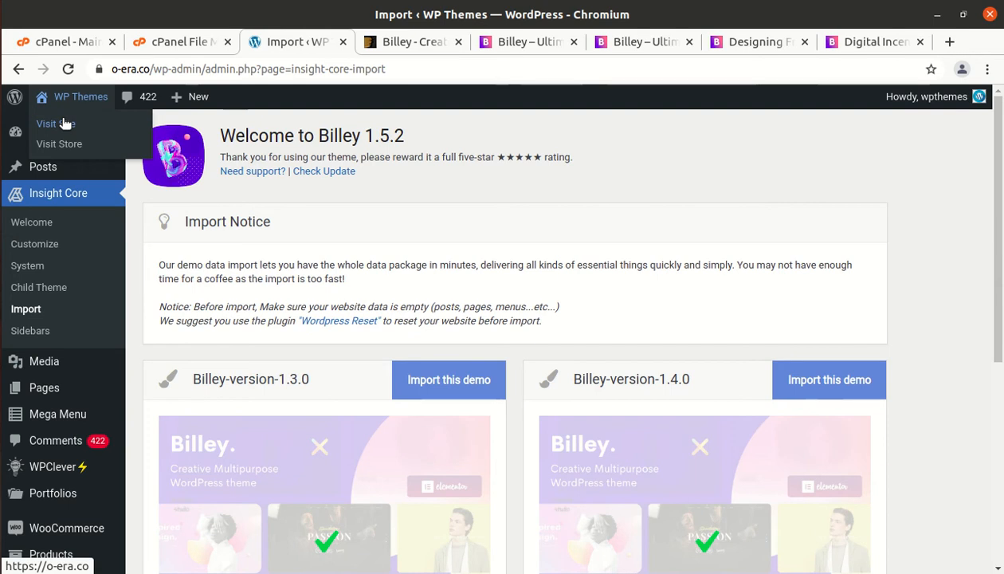
pyautogui.rightClick(60, 126)
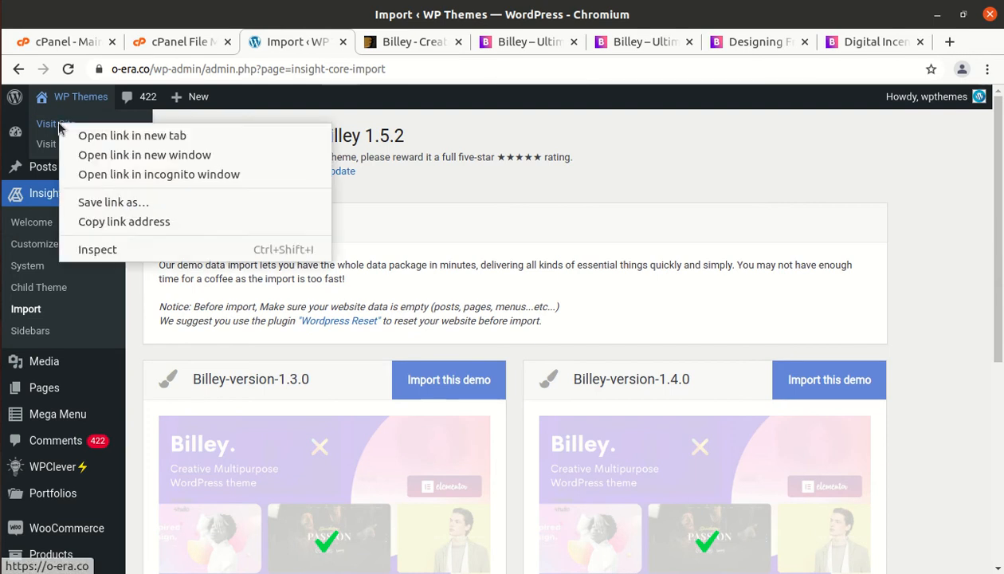
pyautogui.click(83, 134)
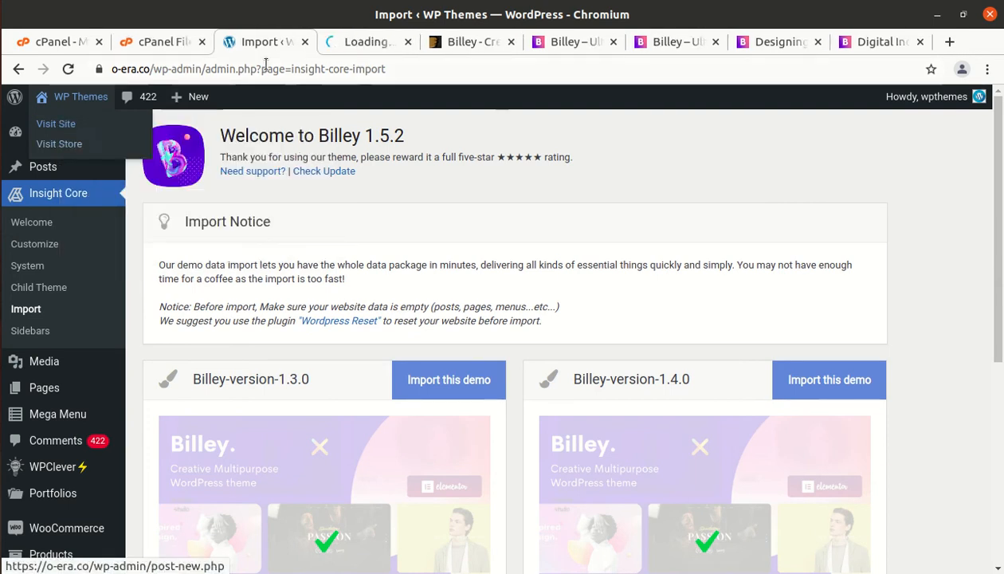
pyautogui.click(366, 44)
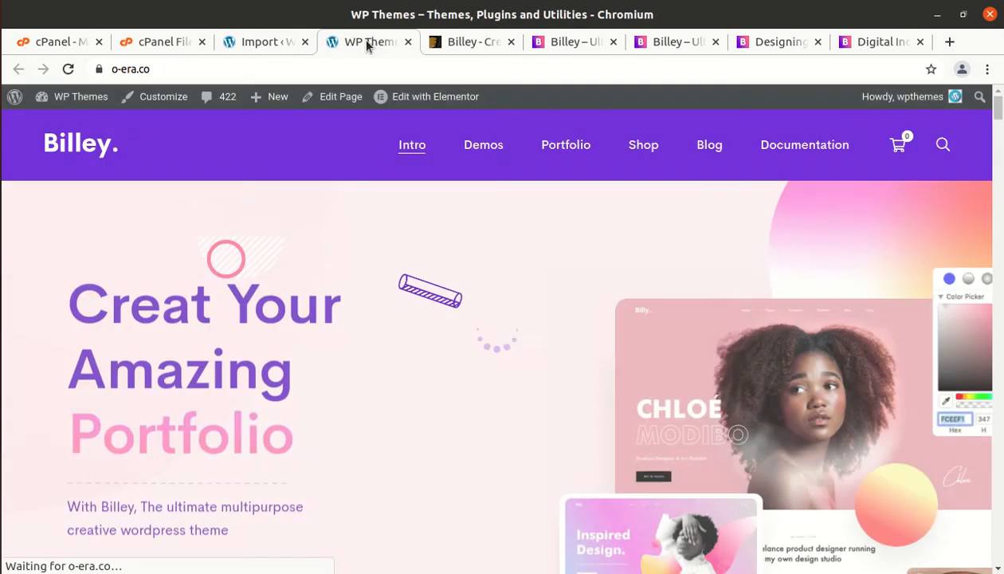
# Step: Examine the hero banner and the statistics section of the imported homepage
pyautogui.scroll(-10, 326, 227)
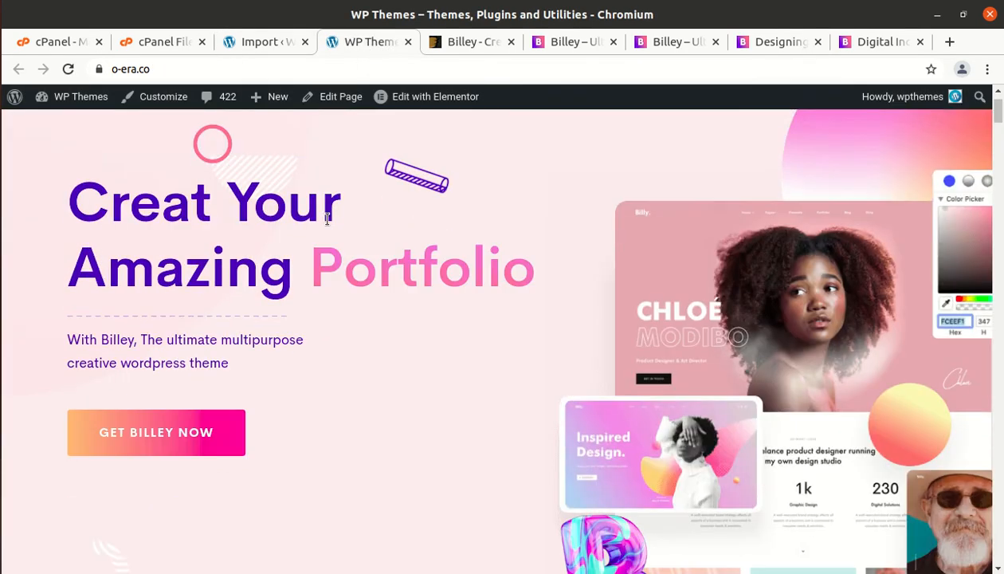
pyautogui.scroll(8, 327, 227)
pyautogui.scroll(-8, 327, 227)
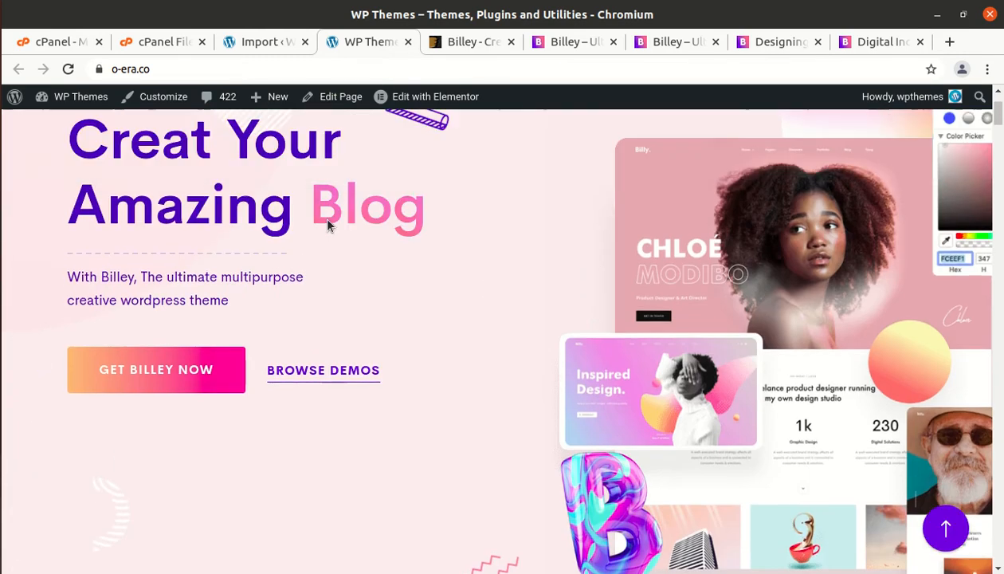
pyautogui.scroll(-5, 327, 227)
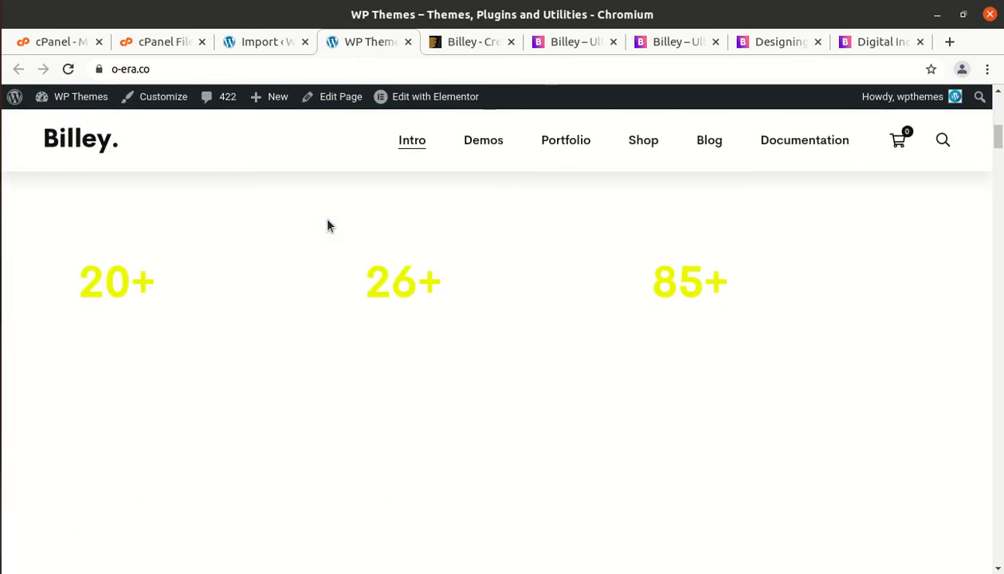
pyautogui.scroll(4, 327, 226)
pyautogui.scroll(6, 326, 227)
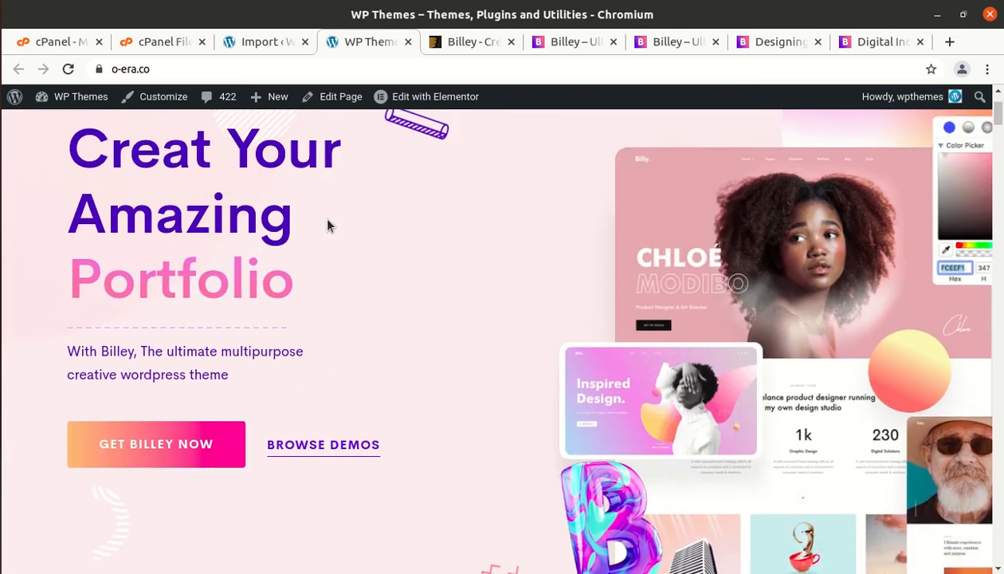
pyautogui.scroll(2, 327, 227)
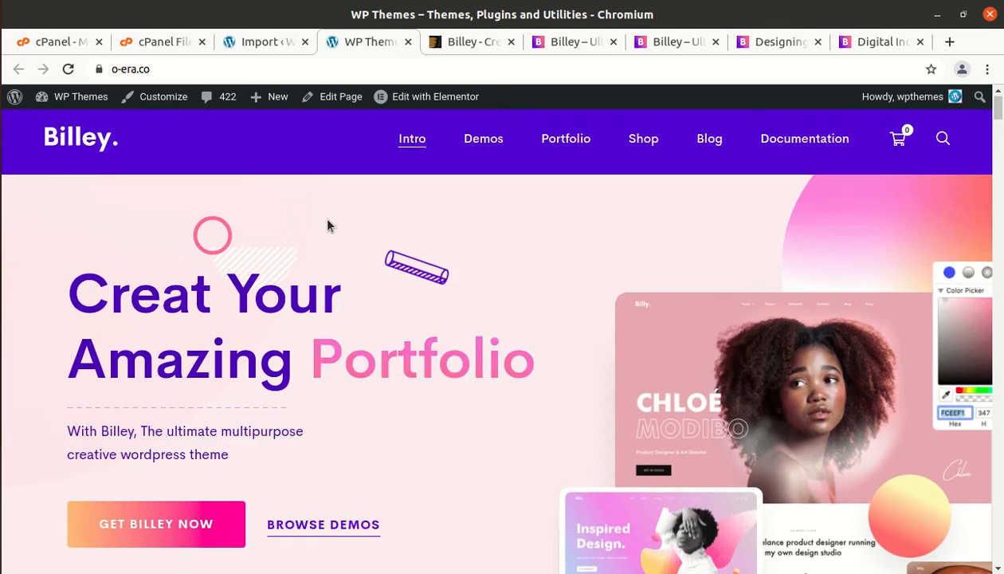
pyautogui.scroll(-5, 327, 226)
pyautogui.scroll(-2, 327, 226)
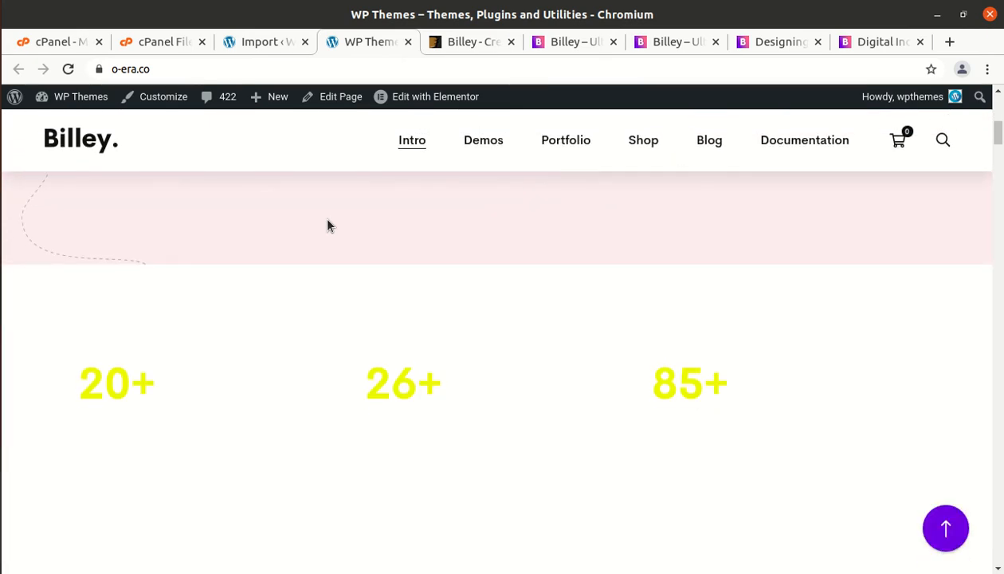
# Step: Examine the Creative Homepages demo thumbnails and the feature logos on the imported homepage
pyautogui.scroll(-3, 327, 226)
pyautogui.scroll(-8, 326, 226)
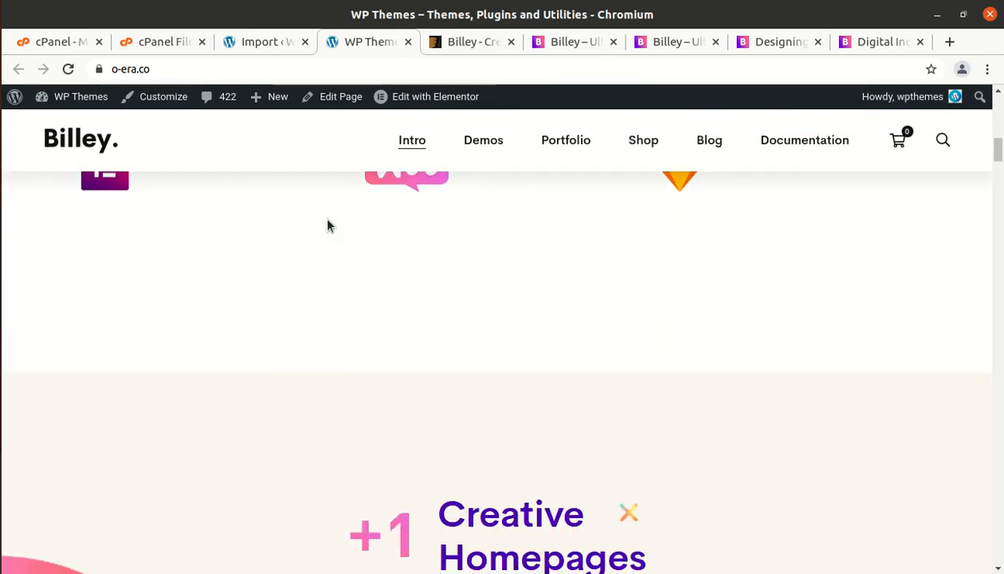
pyautogui.scroll(-1, 326, 227)
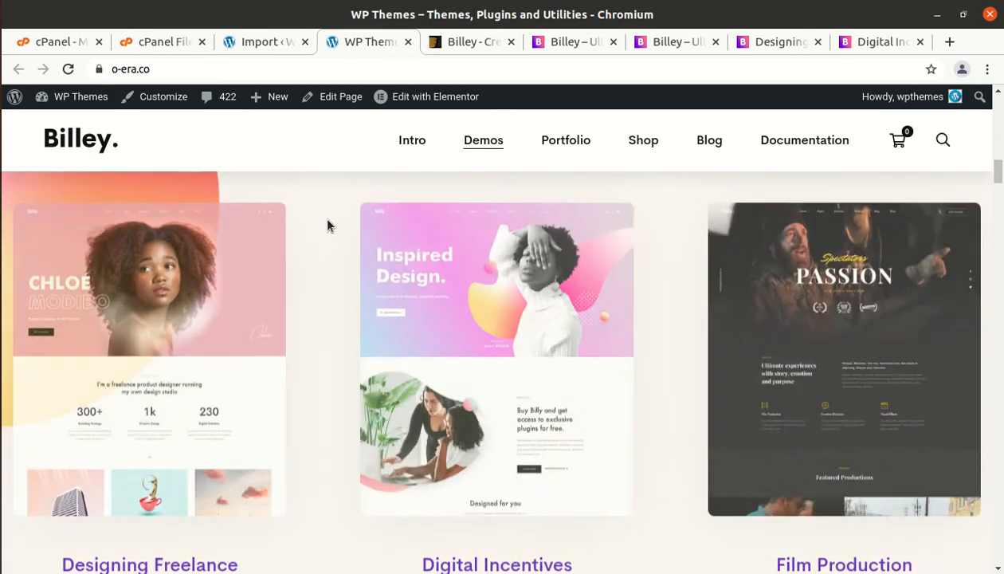
pyautogui.scroll(-1, 327, 226)
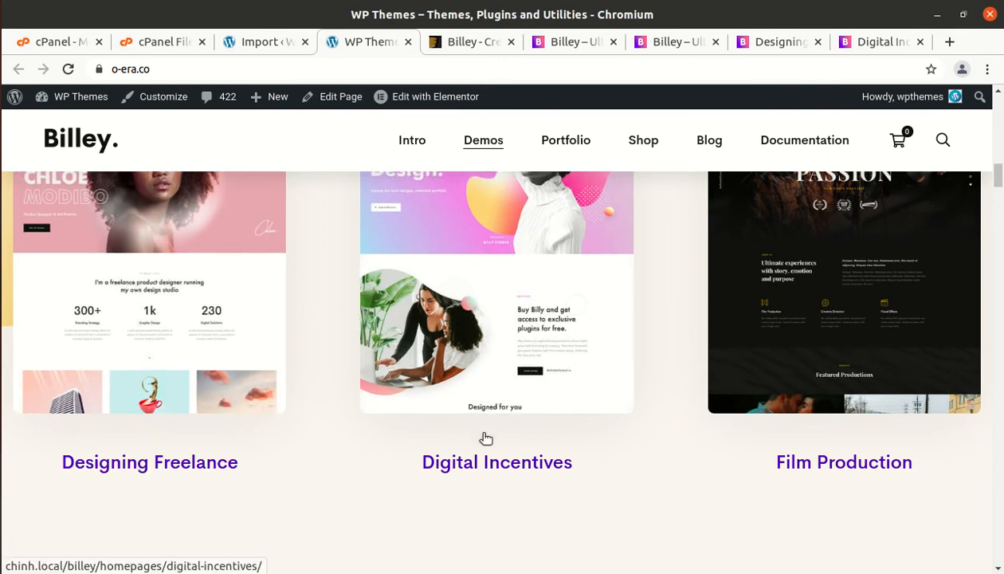
pyautogui.scroll(-3, 483, 438)
pyautogui.scroll(-5, 483, 438)
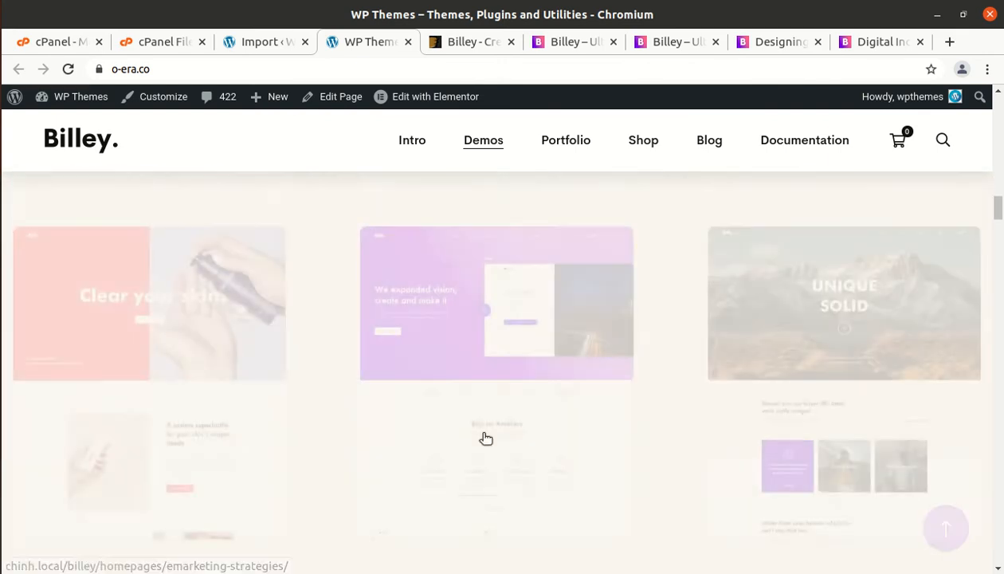
pyautogui.scroll(10, 483, 439)
pyautogui.scroll(-10, 483, 435)
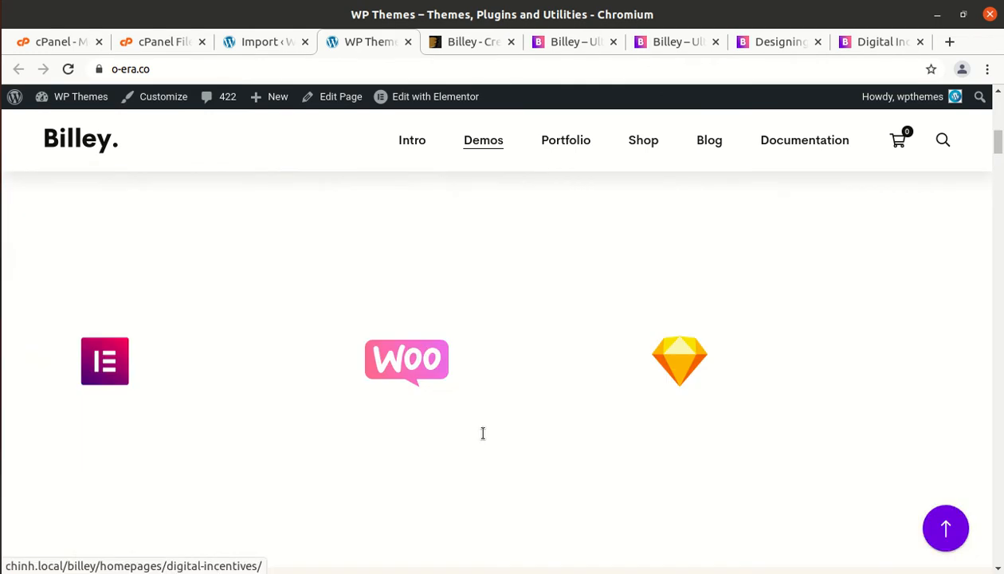
# Step: Return to the WordPress admin, open the list of all pages and look through its entries
pyautogui.click(265, 43)
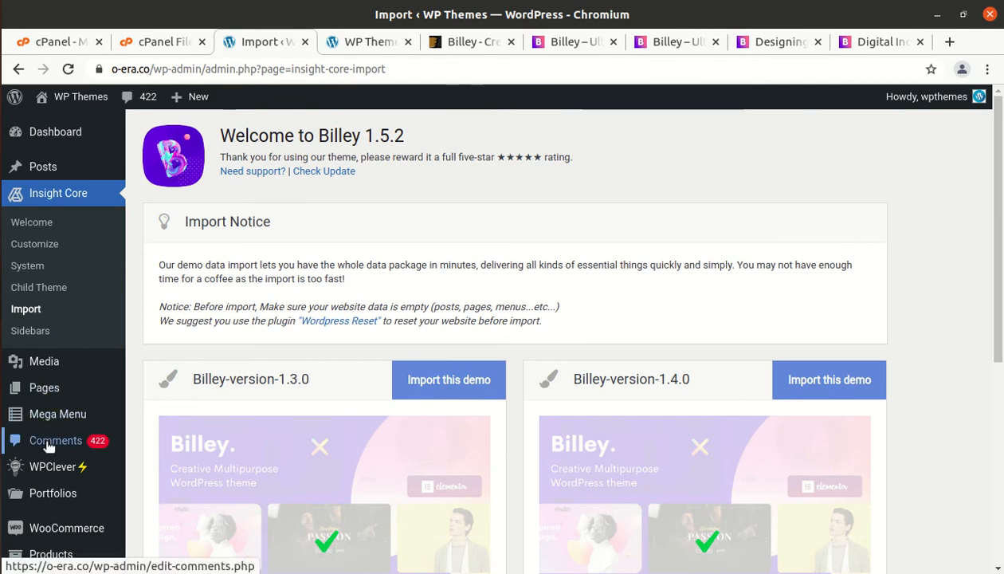
pyautogui.scroll(-2, 48, 446)
pyautogui.moveTo(125, 293)
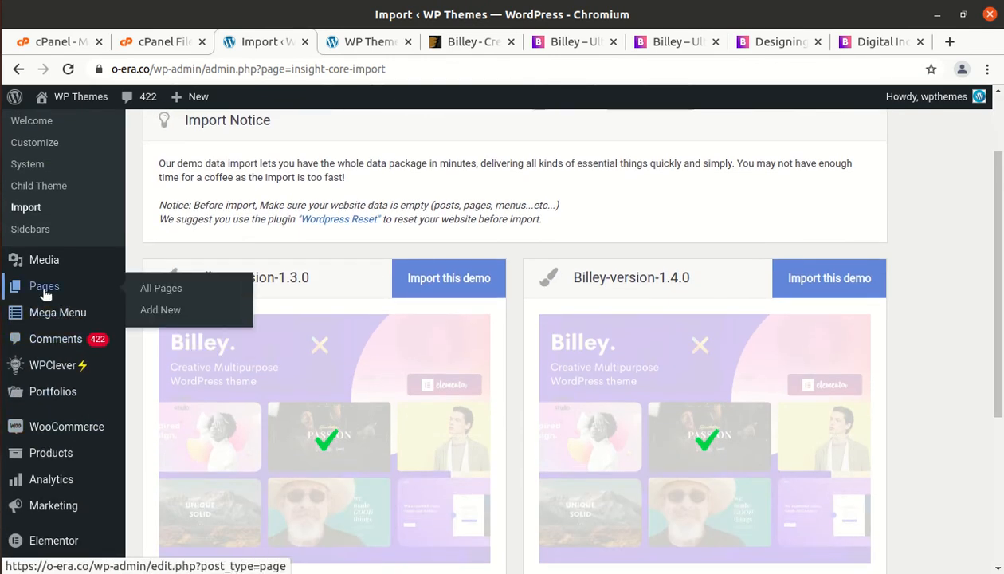
pyautogui.click(162, 292)
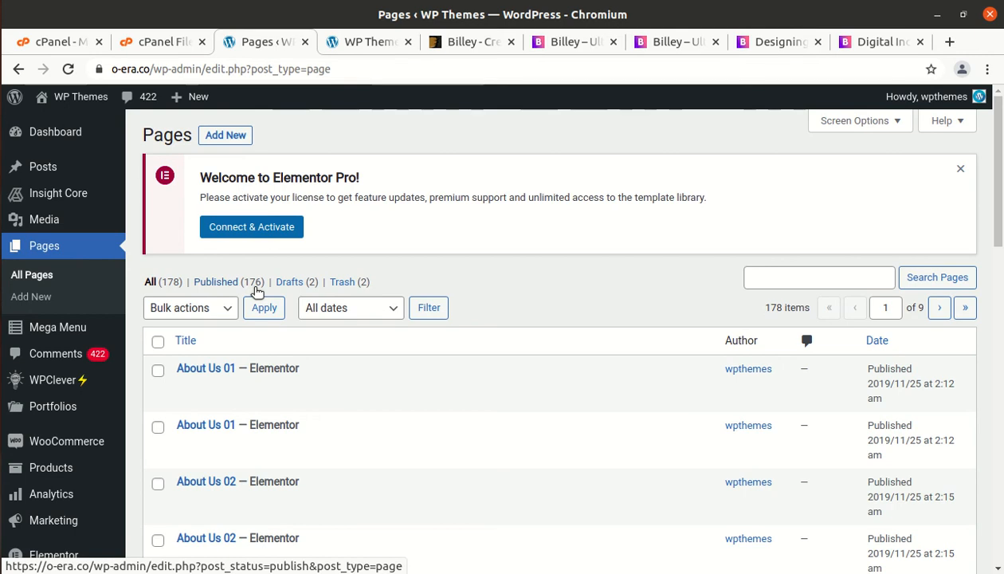
pyautogui.scroll(-3, 257, 292)
pyautogui.scroll(3, 256, 291)
pyautogui.scroll(-8, 253, 289)
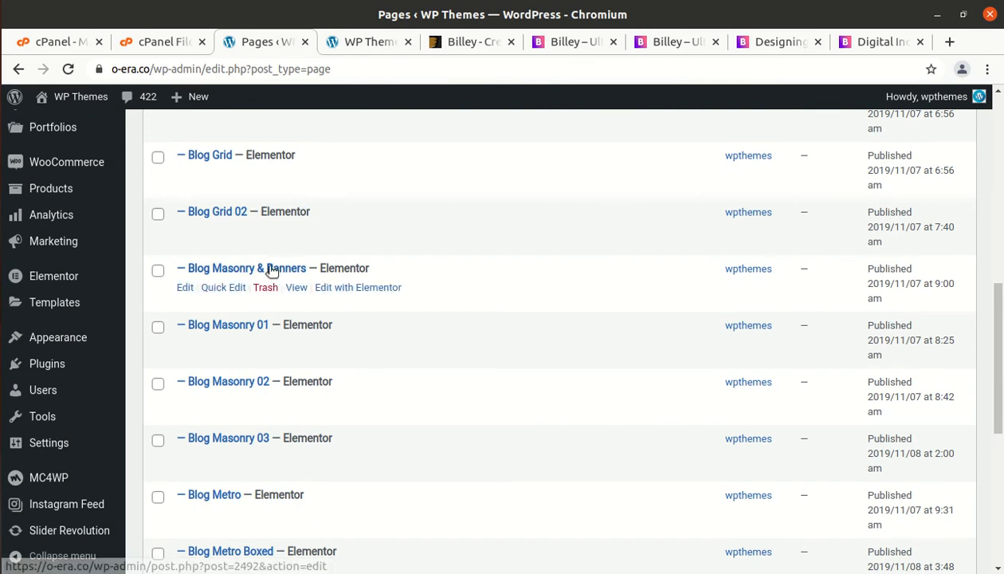
pyautogui.scroll(-3, 269, 269)
pyautogui.scroll(-3, 268, 273)
pyautogui.scroll(5, 268, 273)
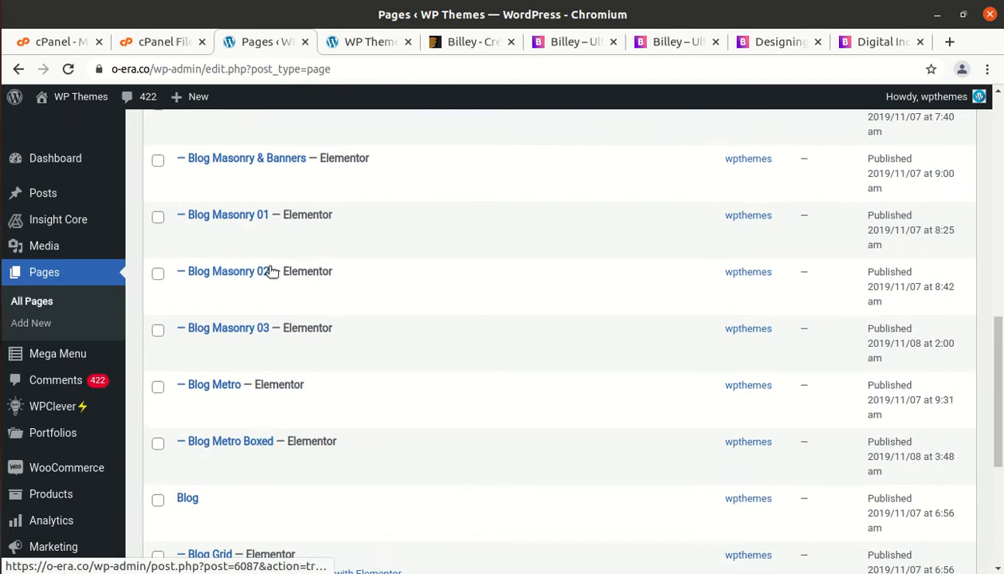
# Step: View the second About Us 01 page on the site and examine its navigation and content
pyautogui.moveTo(245, 258)
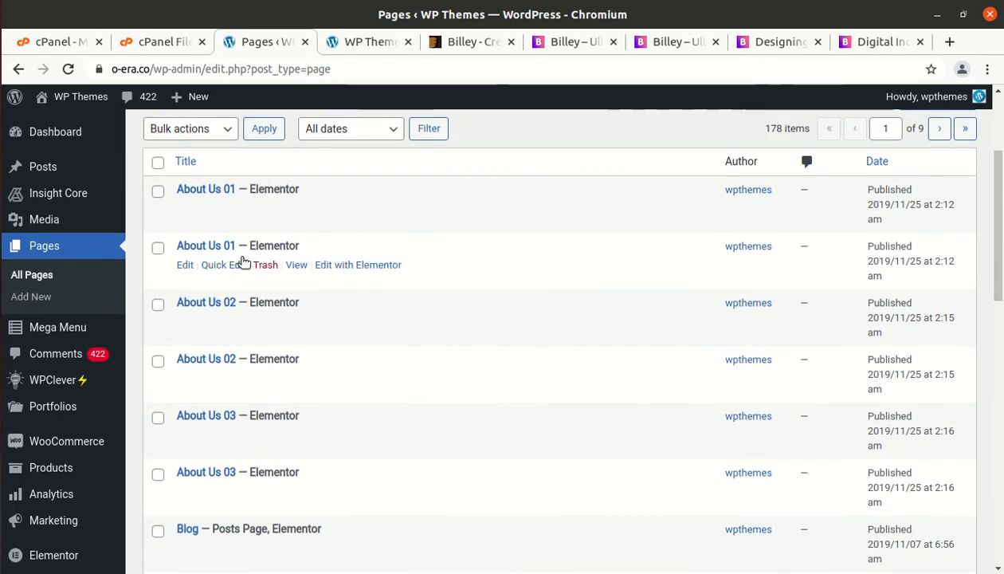
pyautogui.click(296, 266)
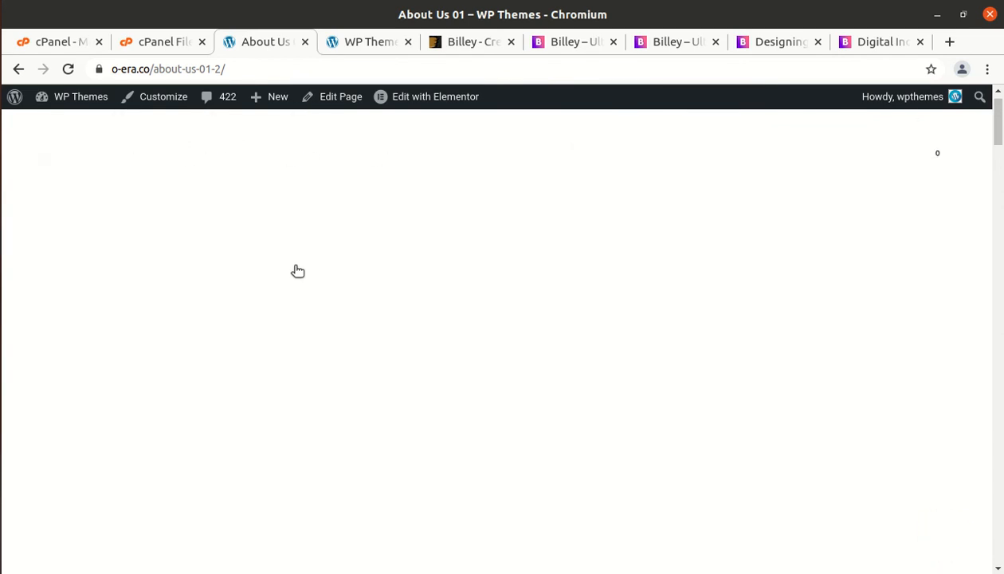
pyautogui.scroll(-7, 298, 271)
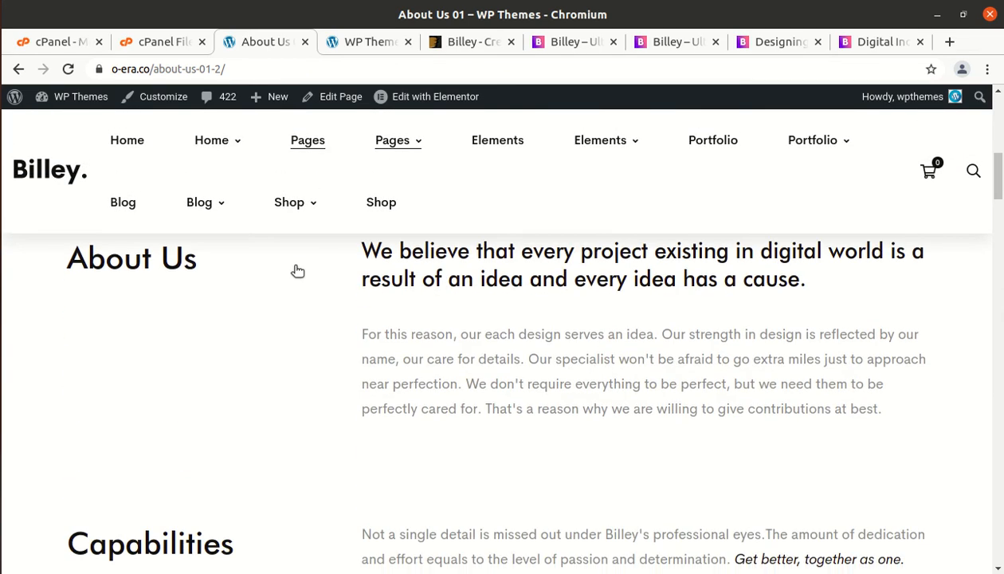
pyautogui.scroll(-6, 297, 271)
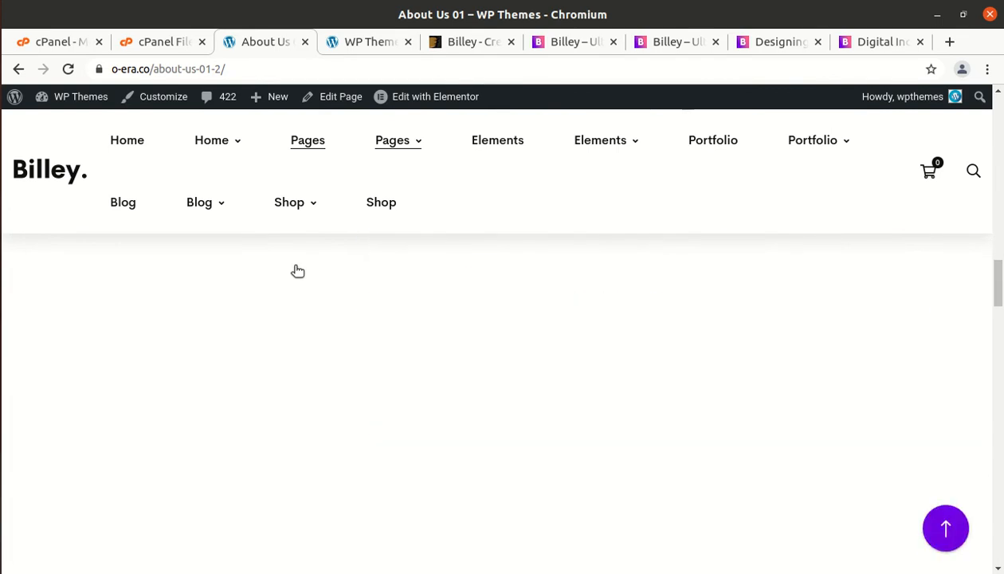
pyautogui.scroll(12, 297, 271)
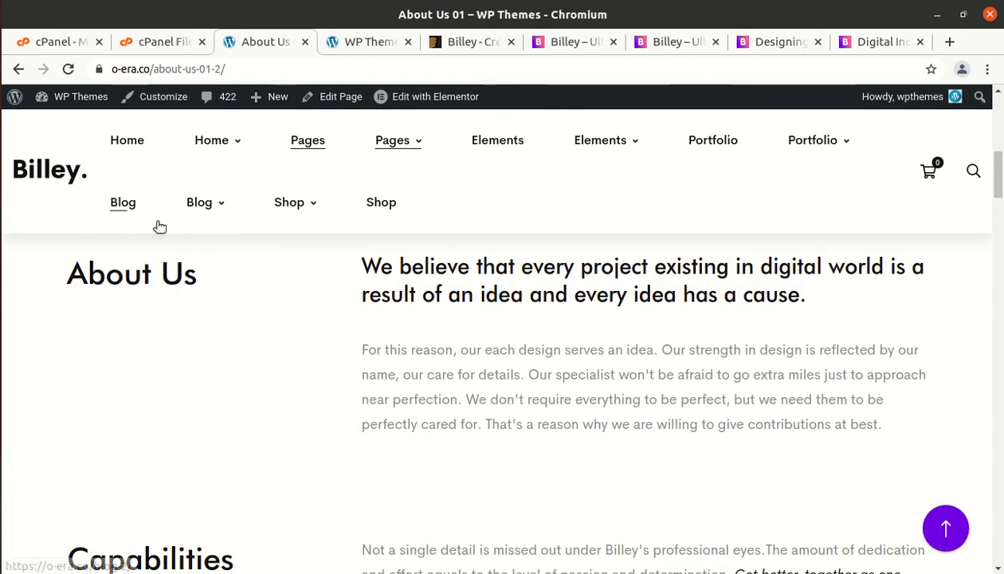
# Step: Load the site's homepage at o-era.co by trimming the About Us 01 path from the page address
pyautogui.click(240, 69)
pyautogui.click(240, 69)
pyautogui.press('BackSpace')
pyautogui.press('BackSpace')
pyautogui.press('BackSpace')
pyautogui.press('BackSpace')
pyautogui.press('BackSpace')
pyautogui.press('BackSpace')
pyautogui.press('BackSpace')
pyautogui.press('BackSpace')
pyautogui.press('BackSpace')
pyautogui.press('BackSpace')
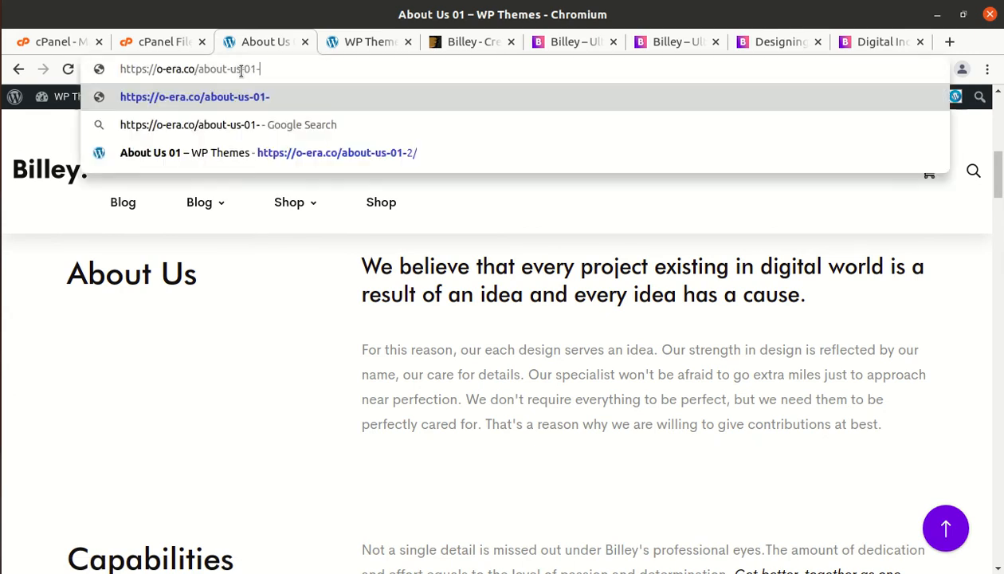
pyautogui.press('BackSpace')
pyautogui.press('BackSpace')
pyautogui.press('BackSpace')
pyautogui.press('BackSpace')
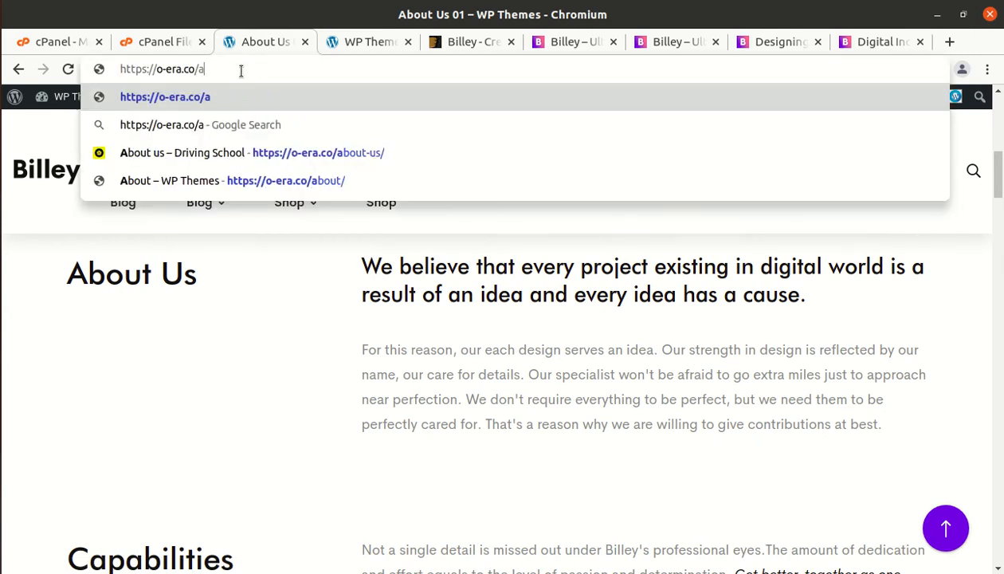
pyautogui.press('Return')
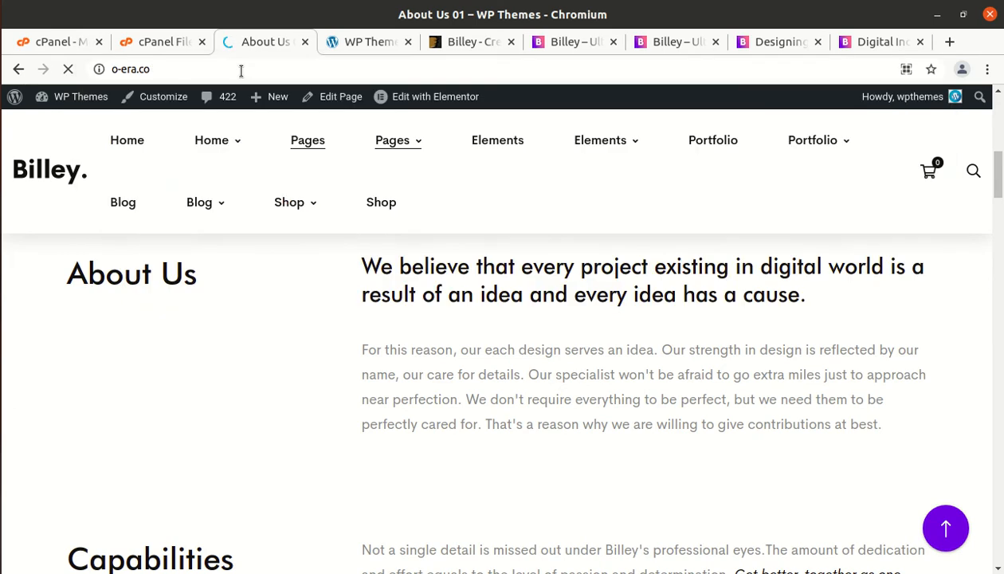
# Step: Switch to the Billey theme showcase at billey.thememove.com and examine its hero banner and artwork
pyautogui.click(579, 48)
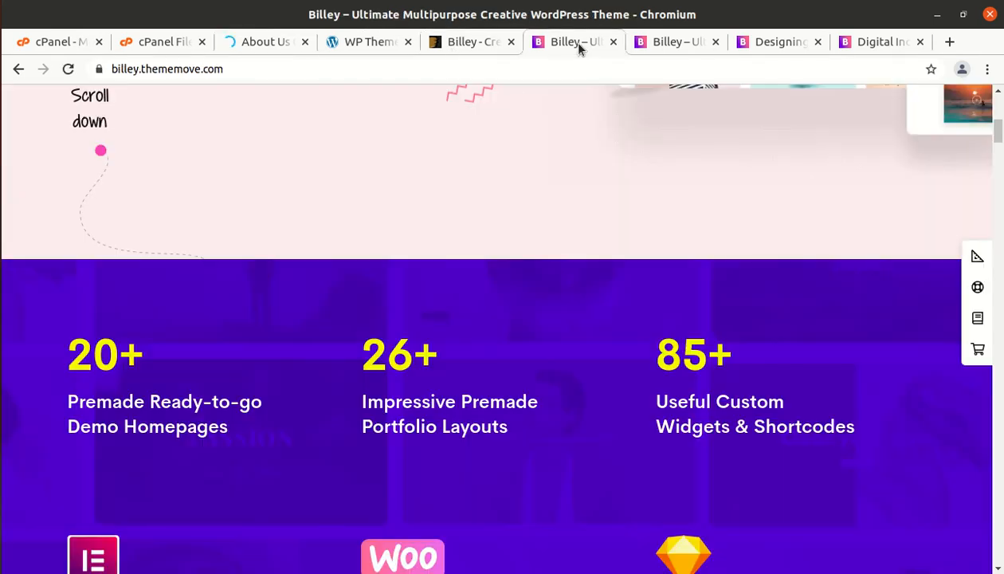
pyautogui.scroll(5, 449, 255)
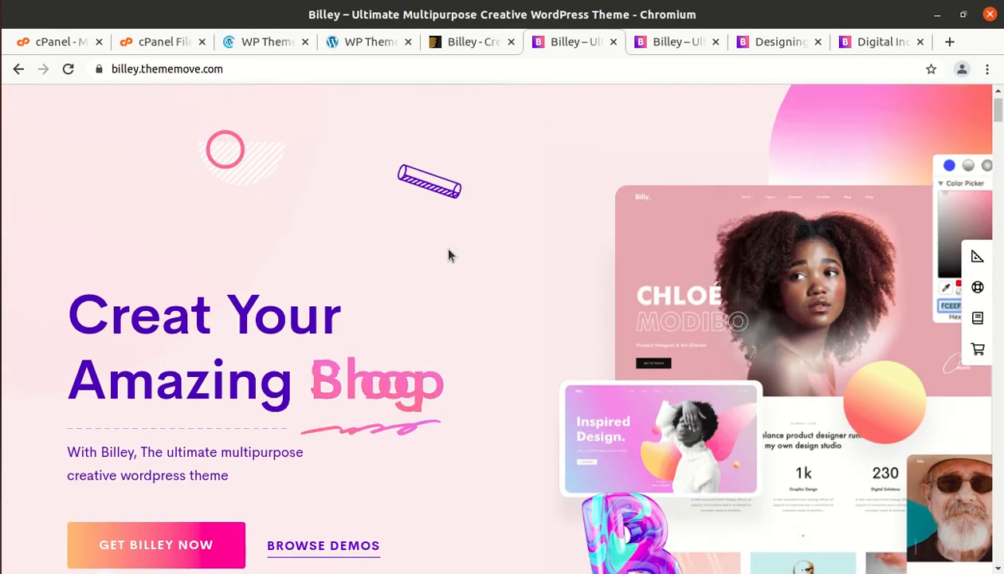
pyautogui.scroll(-2, 449, 255)
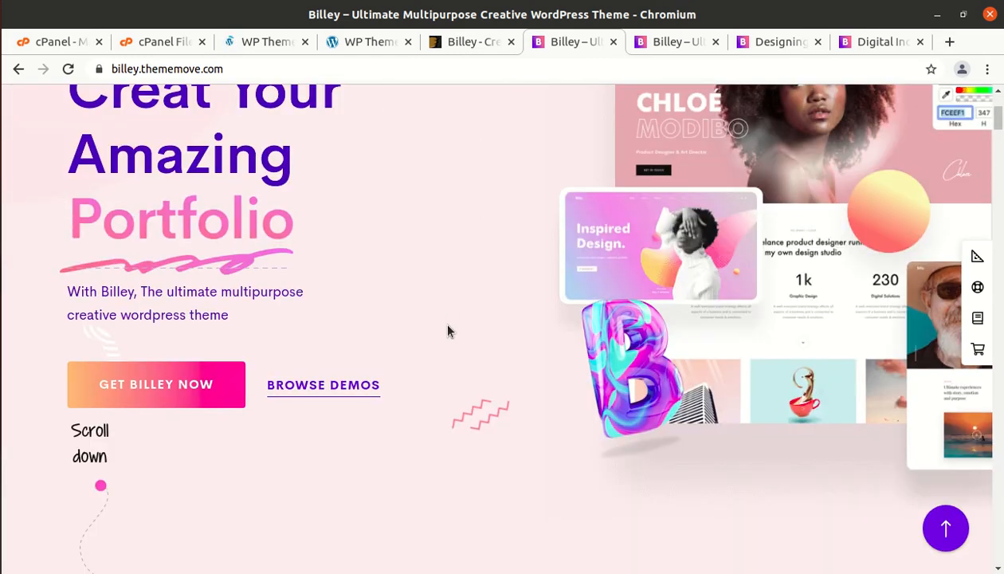
pyautogui.scroll(2, 452, 407)
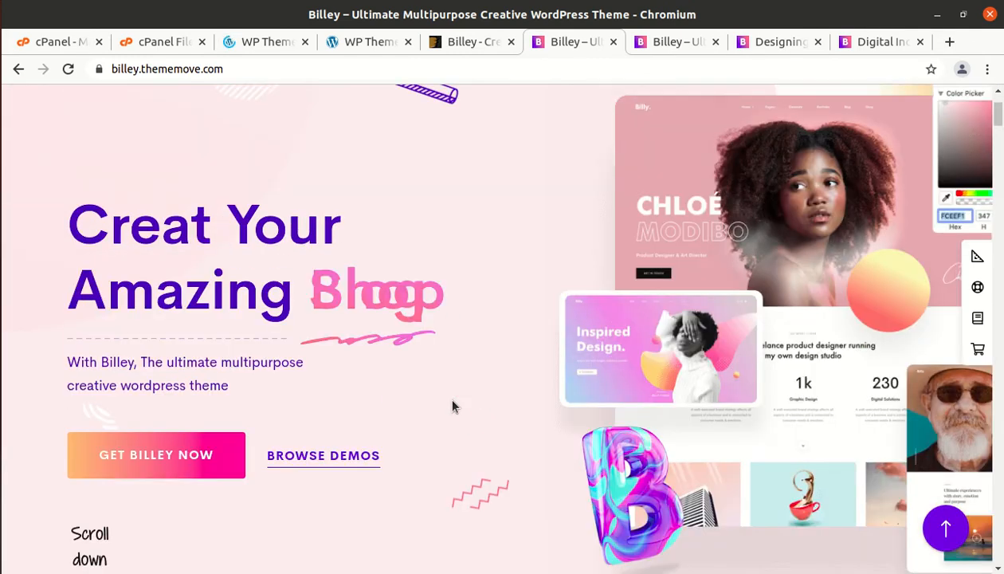
pyautogui.scroll(-1, 451, 407)
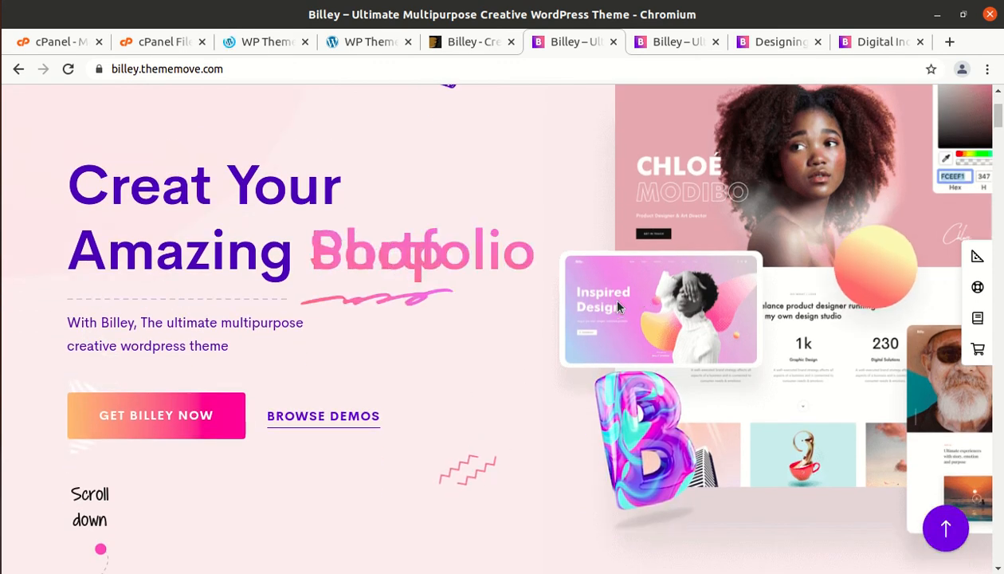
pyautogui.rightClick(619, 302)
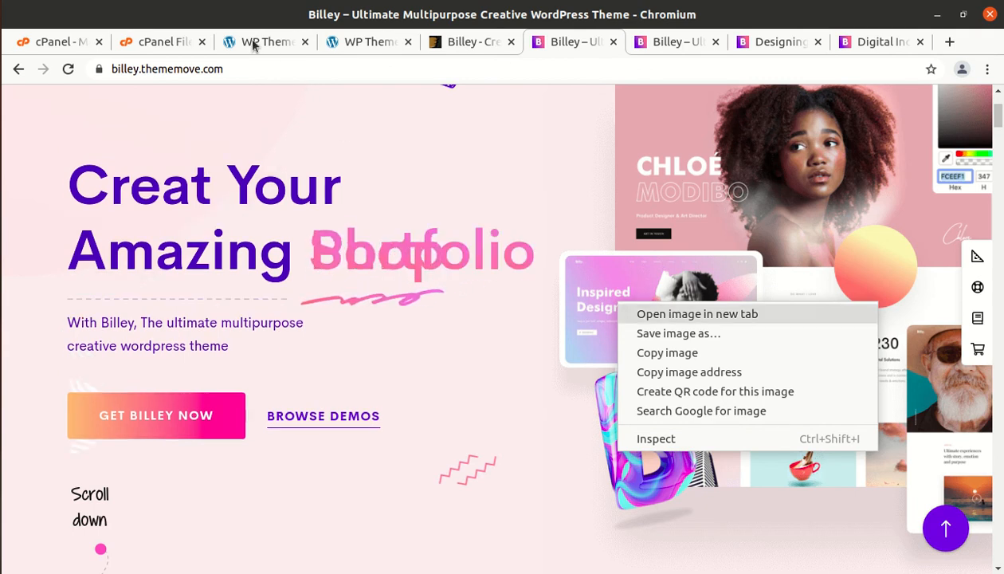
pyautogui.click(364, 47)
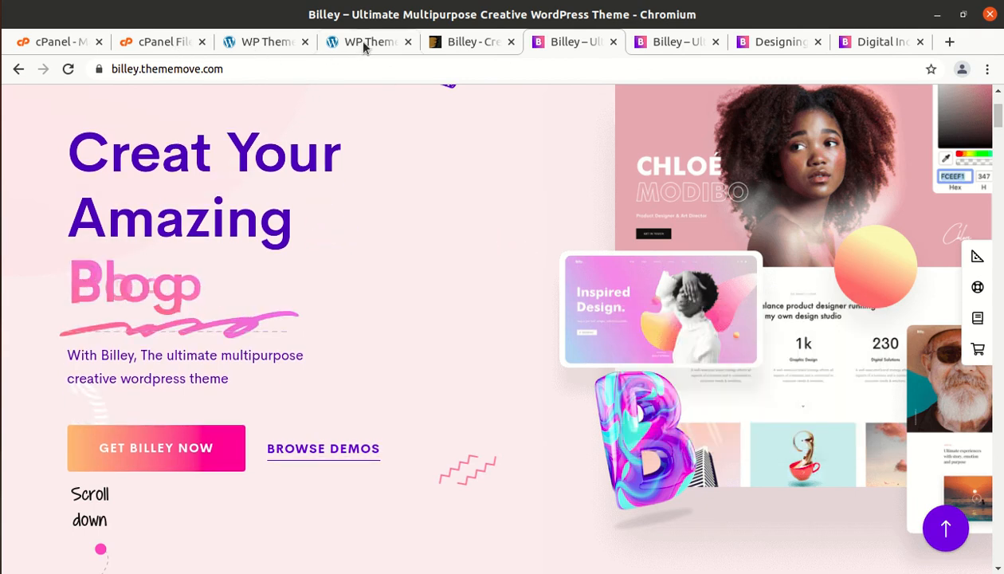
# Step: Return to the imported homepage and look over its feature logos and statistics section
pyautogui.click(363, 47)
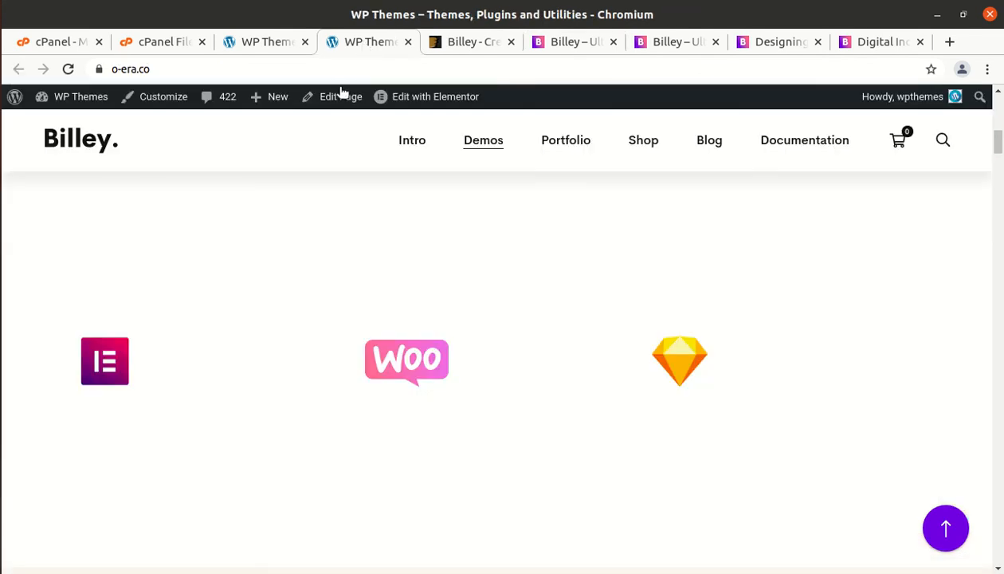
pyautogui.scroll(-2, 269, 222)
pyautogui.scroll(5, 267, 223)
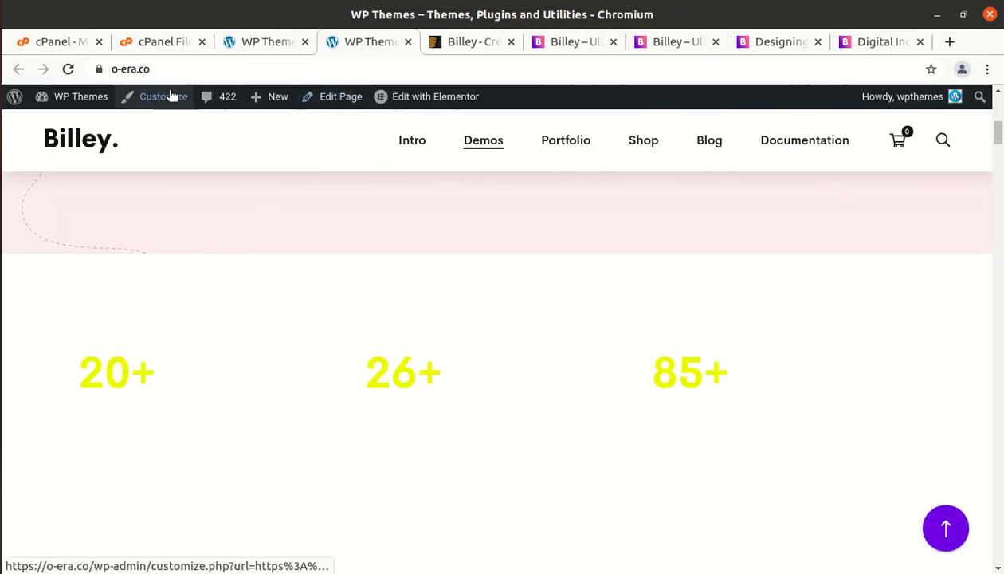
# Step: Open the WordPress admin dashboard and examine its widgets, the Insight Core options and the other admin sections
pyautogui.moveTo(86, 99)
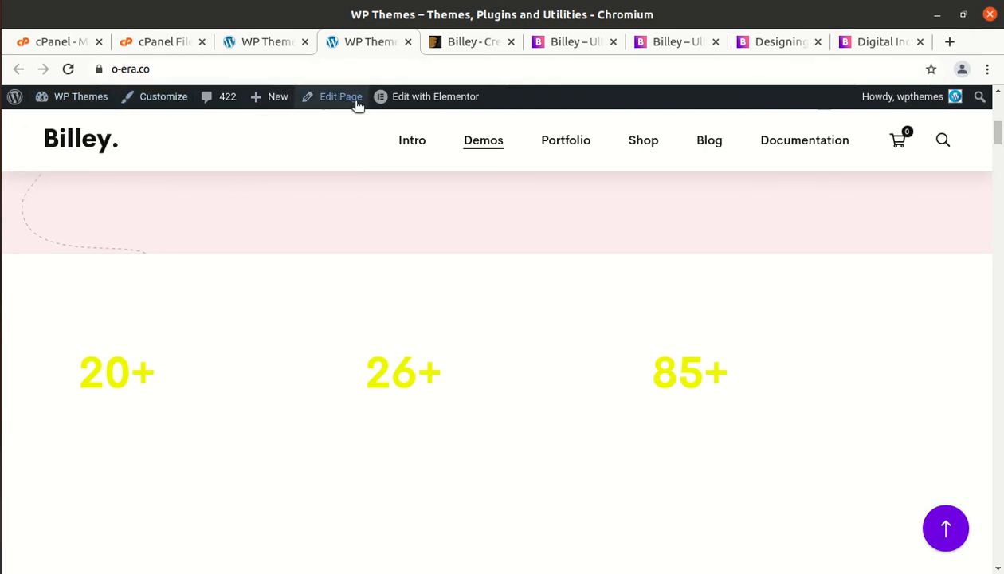
pyautogui.moveTo(388, 107)
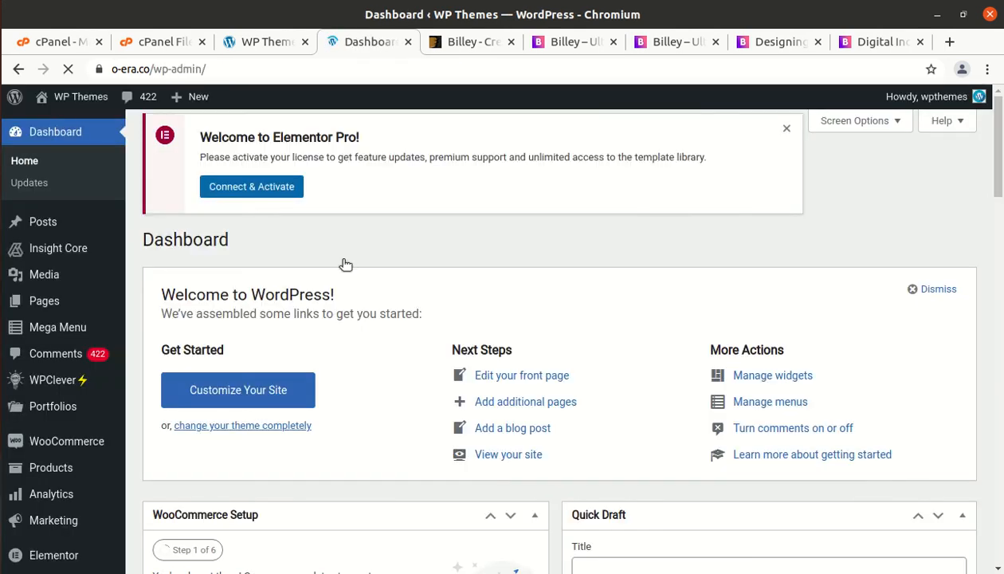
pyautogui.scroll(-5, 349, 267)
pyautogui.scroll(-4, 350, 262)
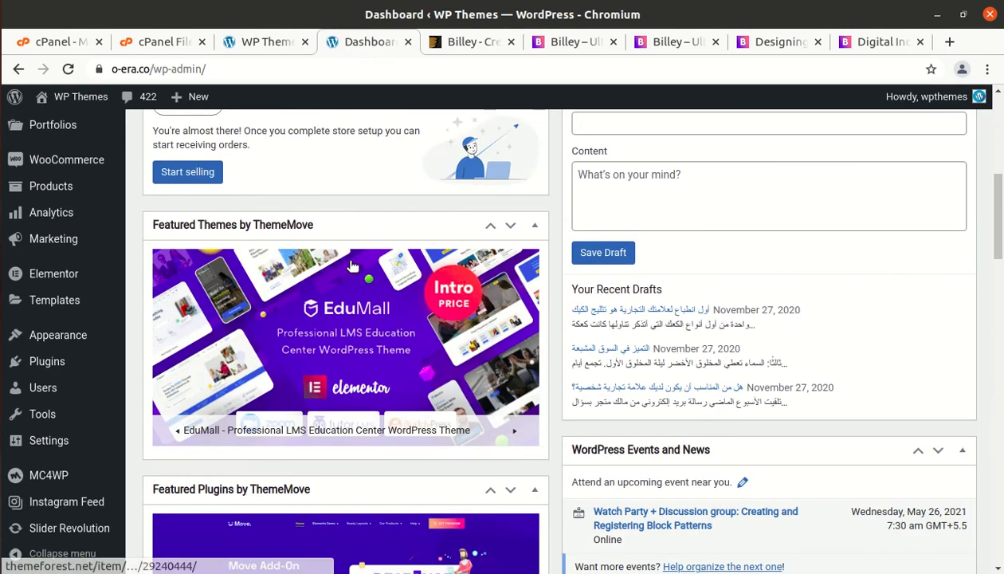
pyautogui.scroll(9, 351, 266)
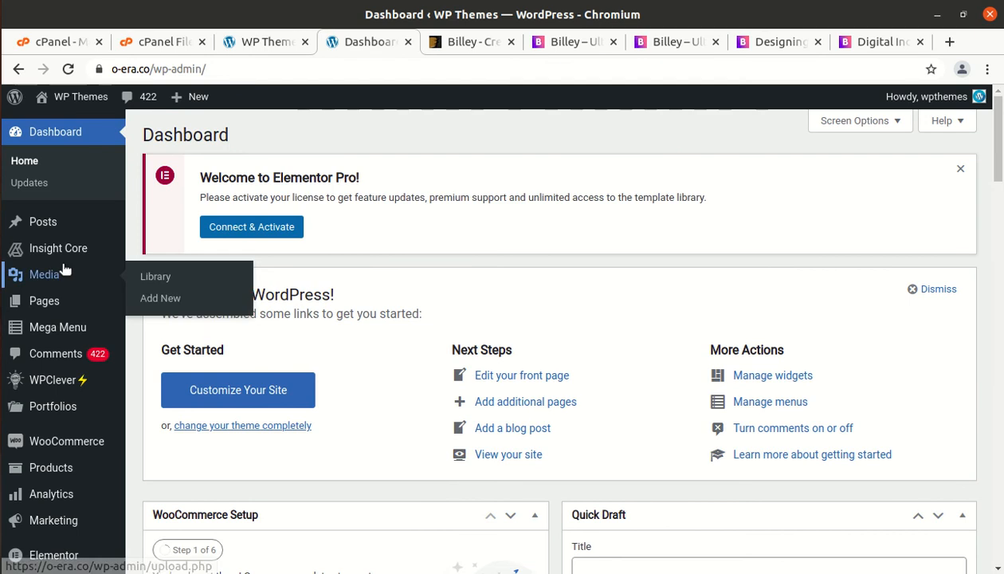
pyautogui.moveTo(59, 251)
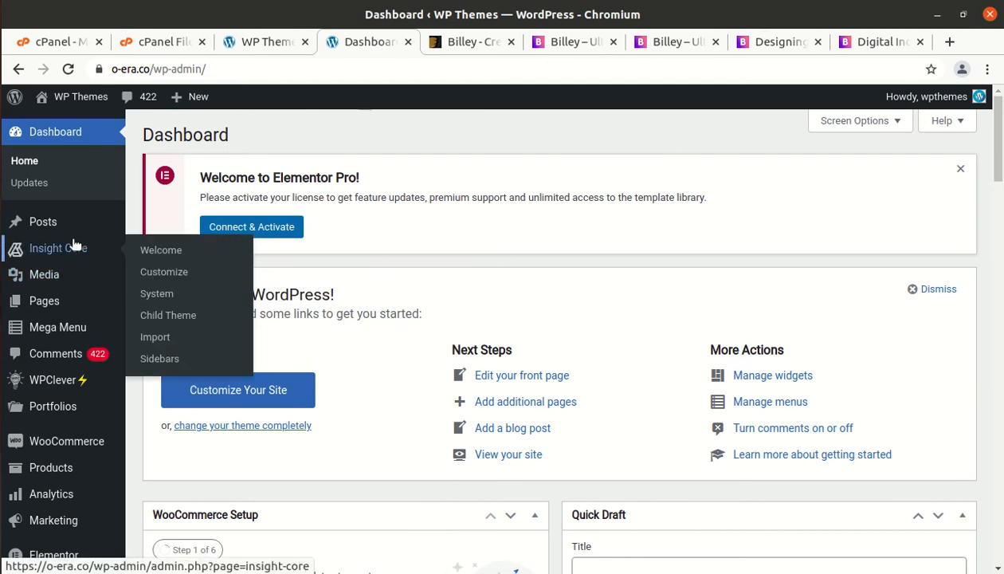
pyautogui.moveTo(46, 397)
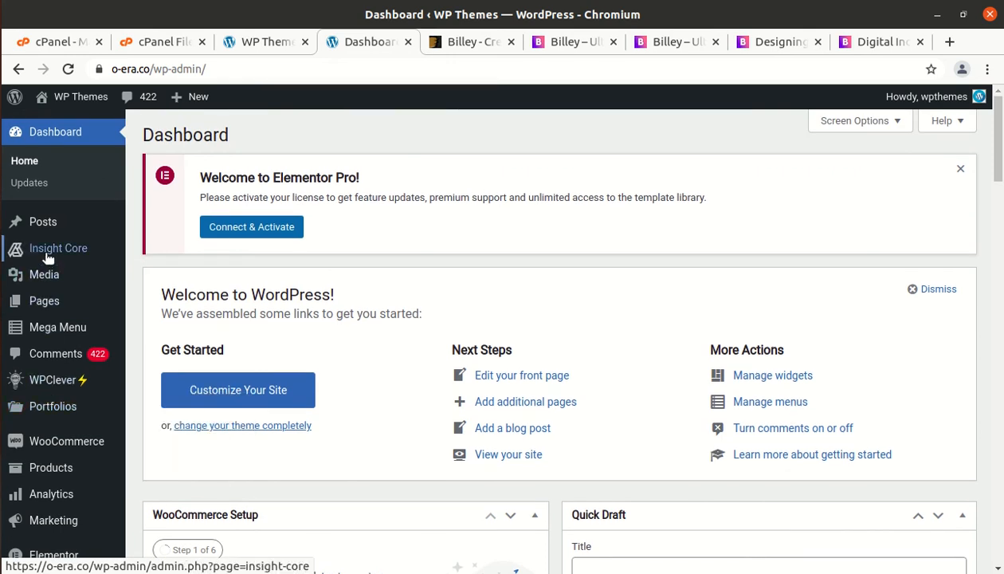
pyautogui.moveTo(44, 224)
# Step: Open the list of all pages and search it for "home"
pyautogui.scroll(-1, 52, 227)
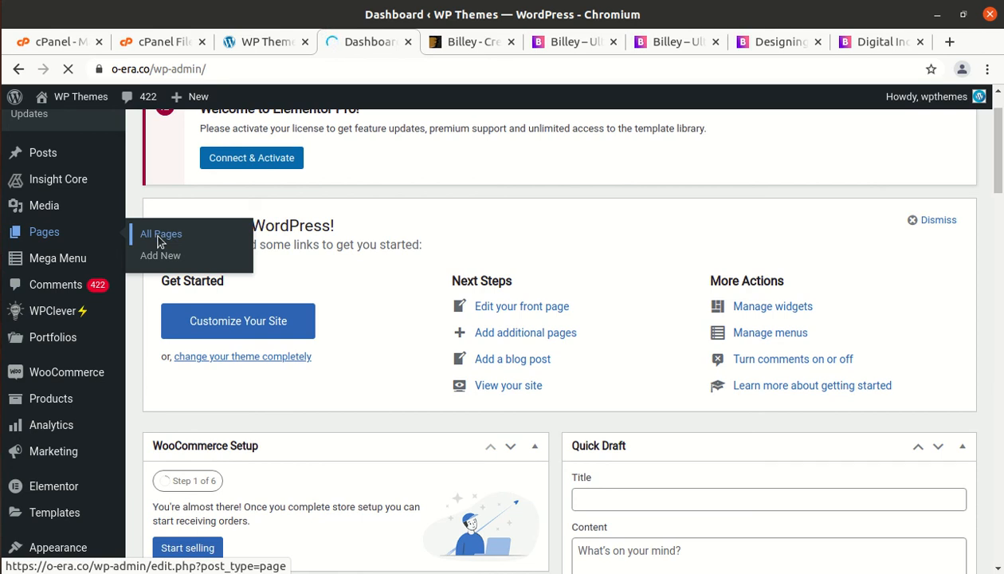
pyautogui.click(159, 235)
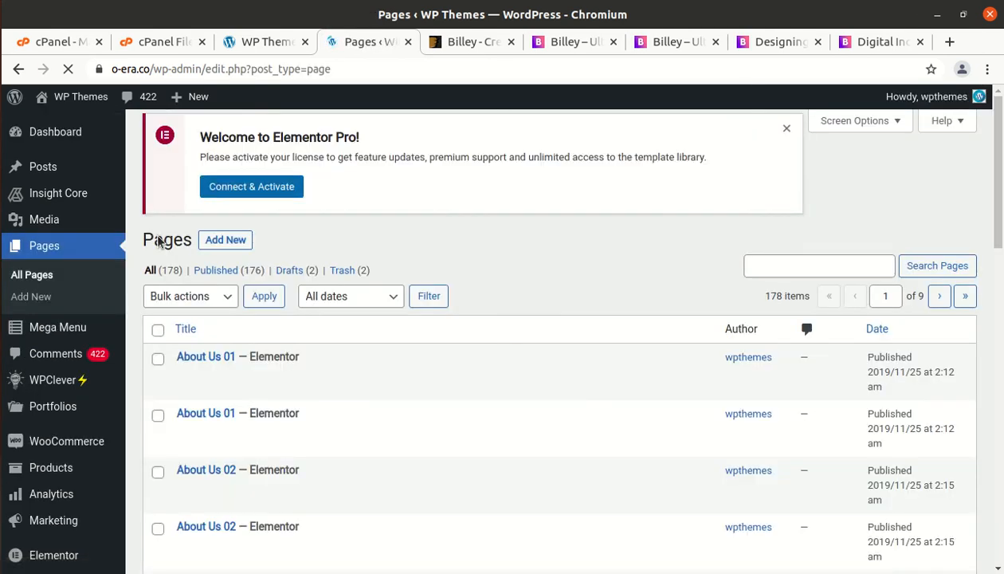
pyautogui.scroll(-5, 249, 362)
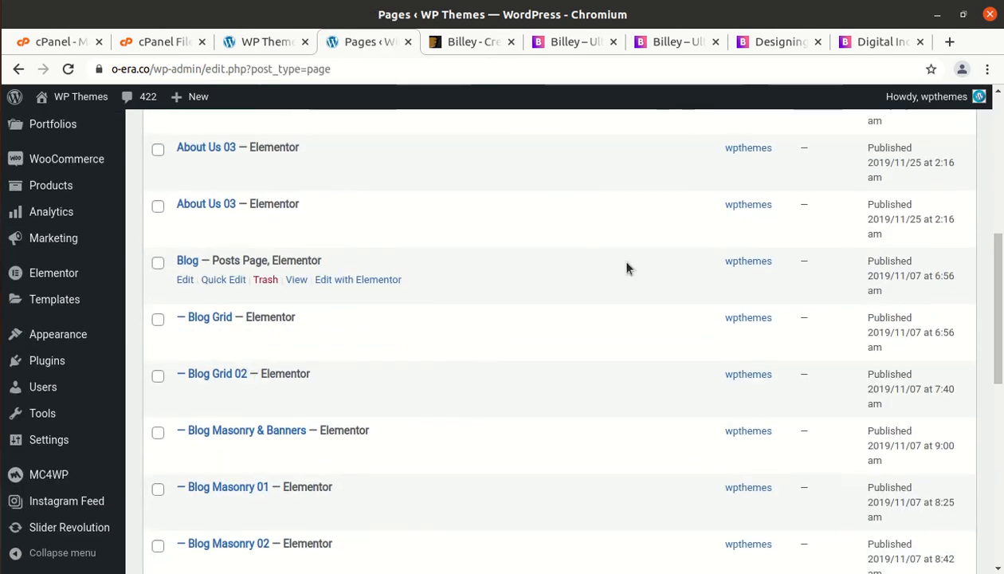
pyautogui.scroll(6, 617, 258)
pyautogui.click(784, 284)
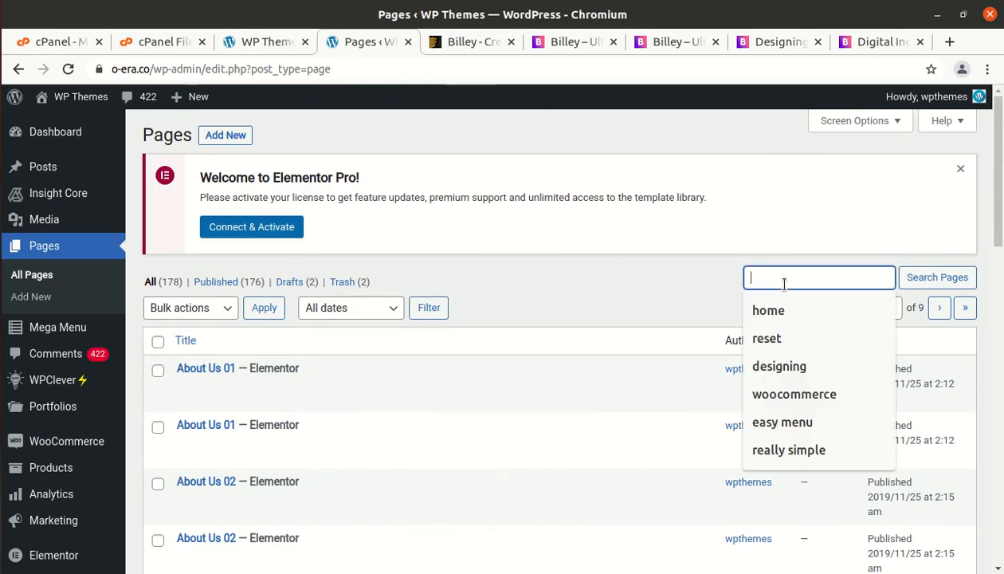
pyautogui.click(769, 312)
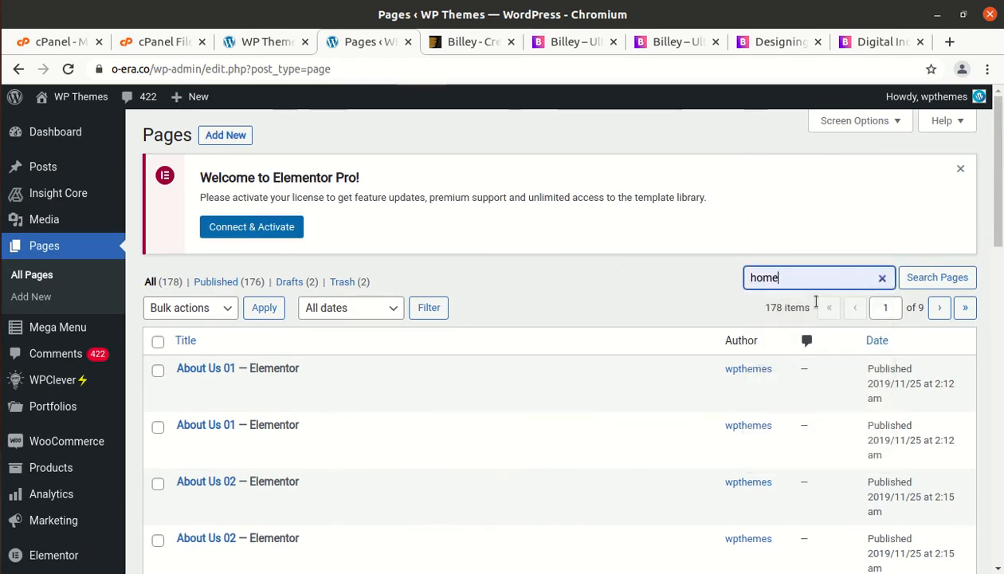
pyautogui.click(924, 283)
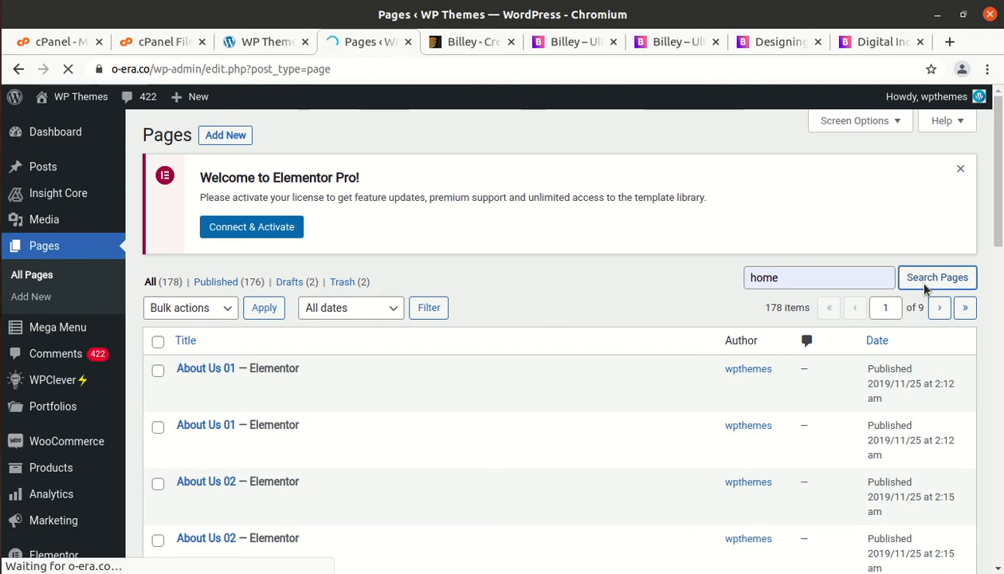
# Step: Look through the first page of "home" search results and go on to the second page of results
pyautogui.scroll(-5, 706, 361)
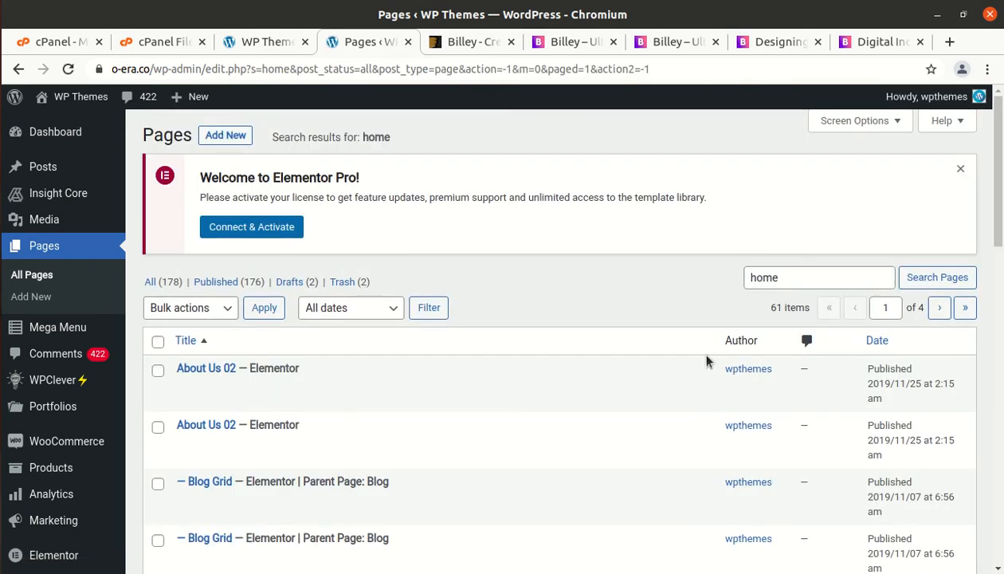
pyautogui.scroll(-10, 706, 361)
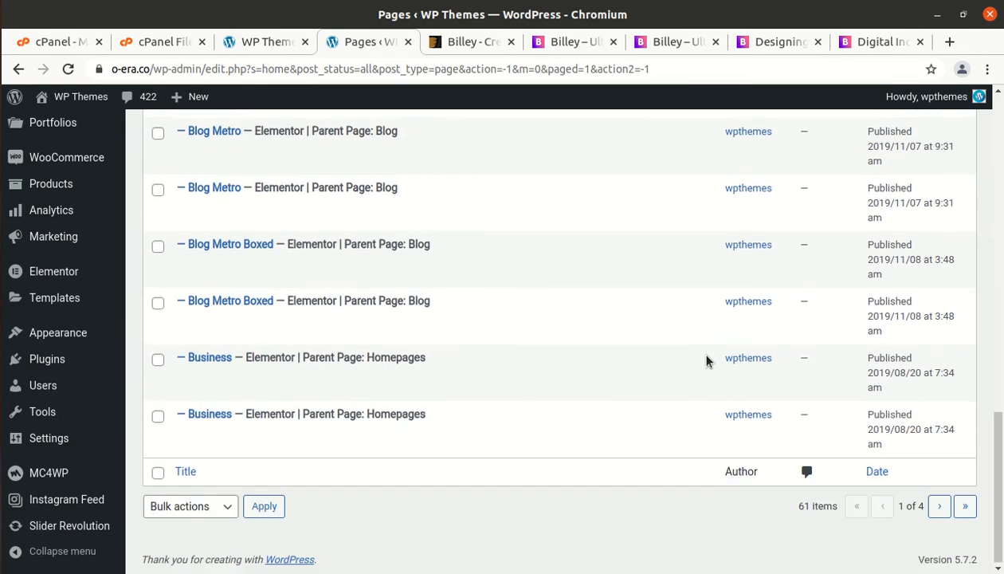
pyautogui.moveTo(706, 361)
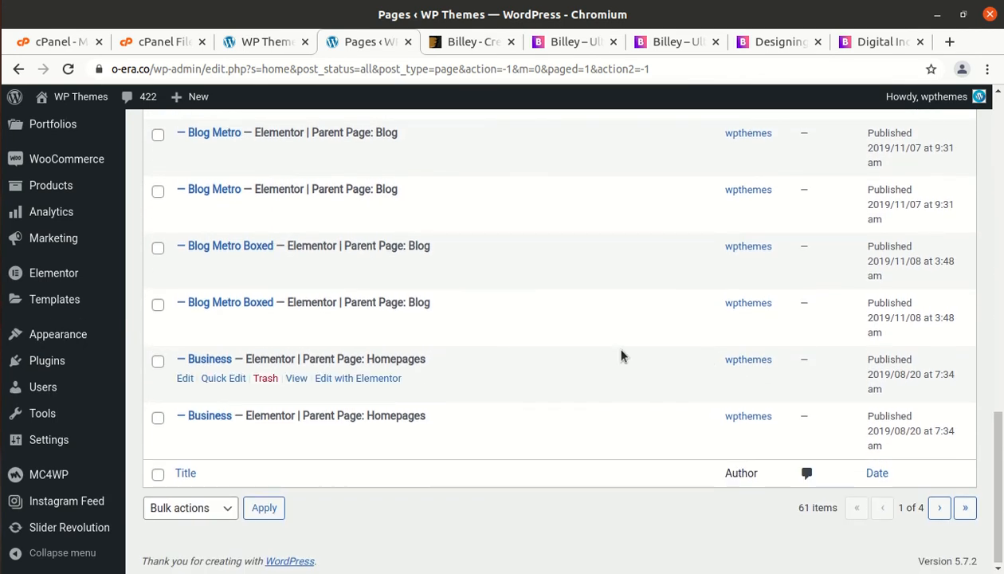
pyautogui.moveTo(467, 342)
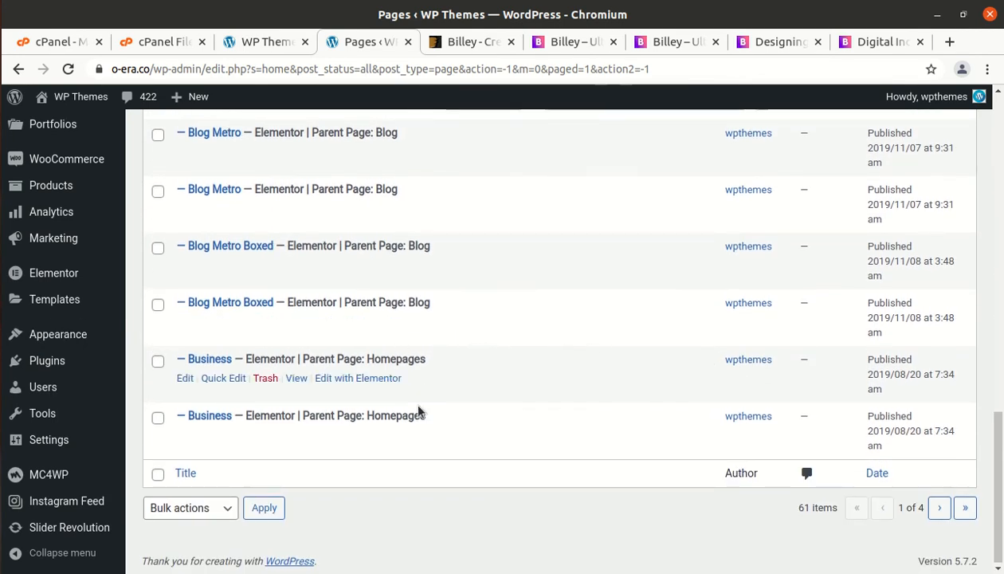
pyautogui.click(942, 518)
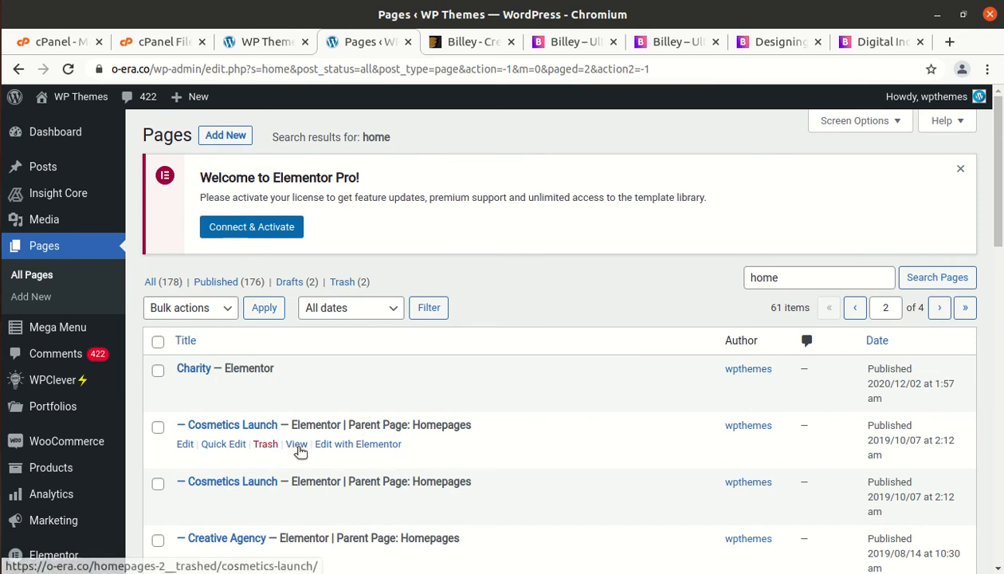
# Step: View the first Cosmetics Launch page on the site and examine its sections from start to end
pyautogui.click(297, 445)
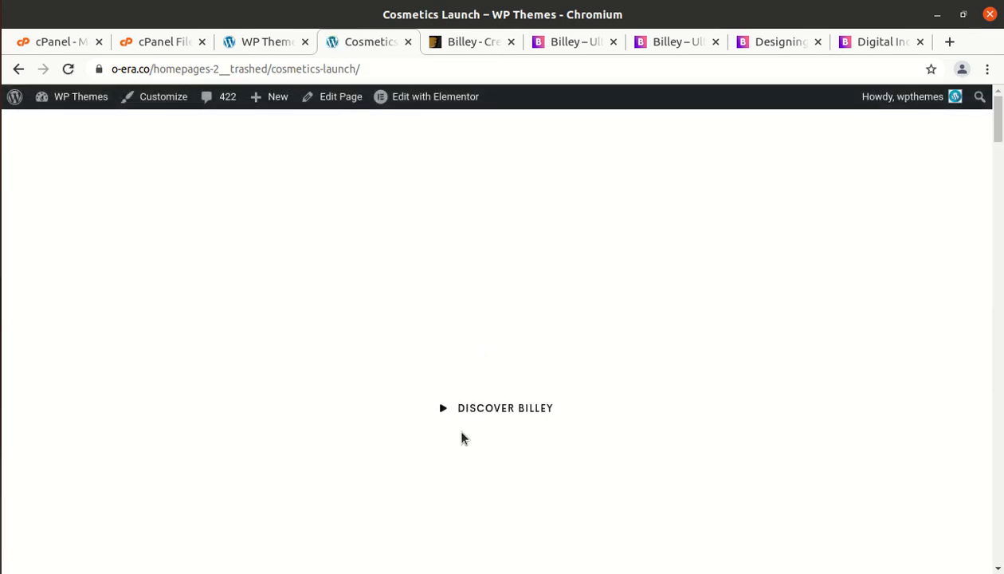
pyautogui.scroll(-5, 463, 438)
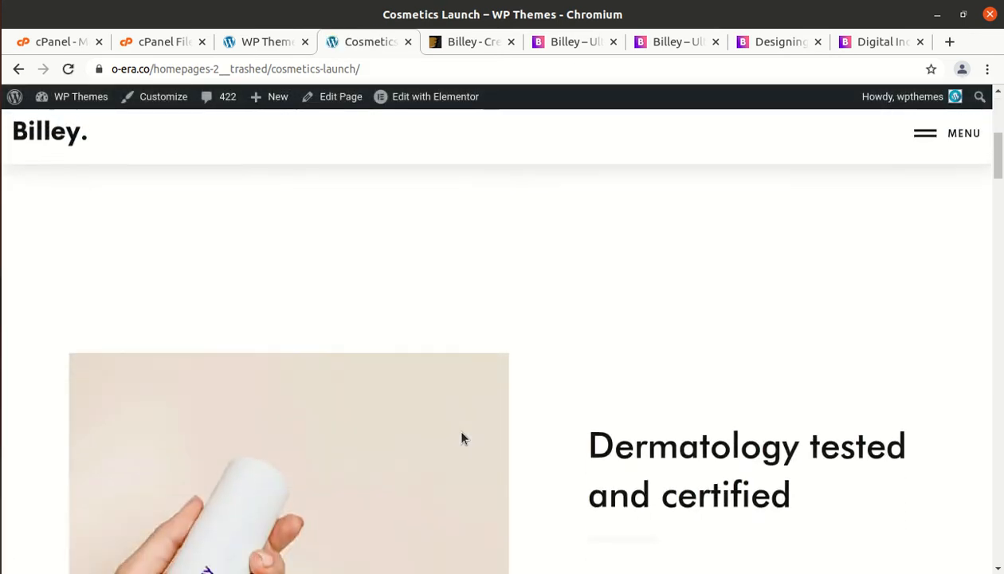
pyautogui.scroll(-10, 463, 437)
pyautogui.scroll(-6, 462, 437)
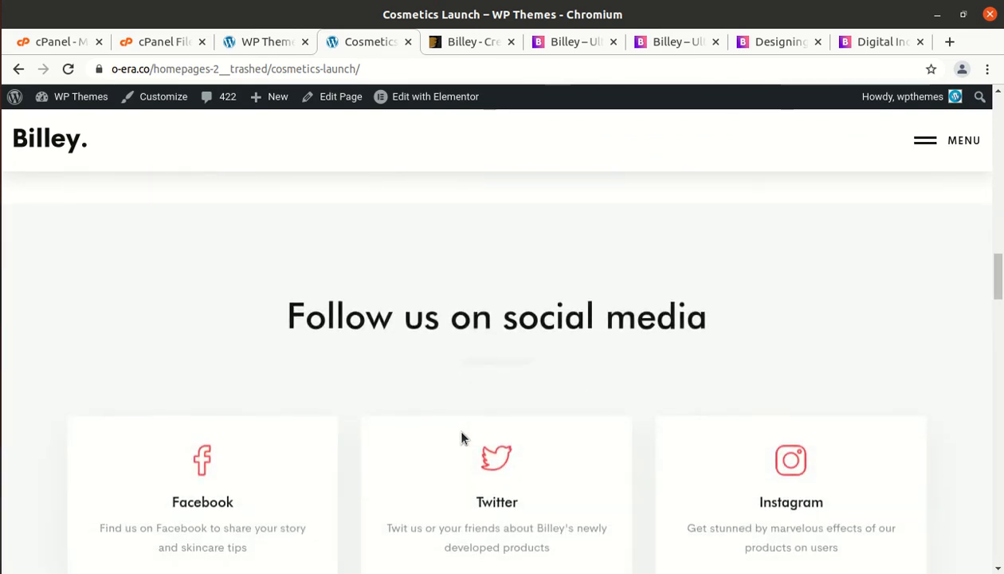
pyautogui.scroll(-8, 462, 438)
pyautogui.scroll(-7, 462, 438)
pyautogui.scroll(-8, 462, 437)
pyautogui.scroll(-7, 462, 437)
pyautogui.scroll(20, 462, 438)
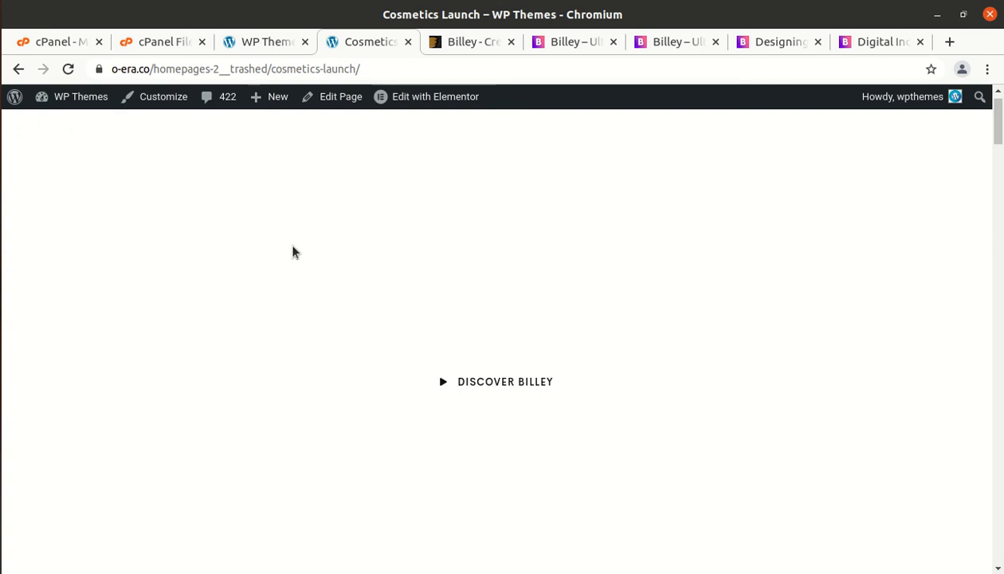
# Step: Replace the Cosmetics Launch page with the site root o-era.co, and close that duplicate tab
pyautogui.moveTo(78, 105)
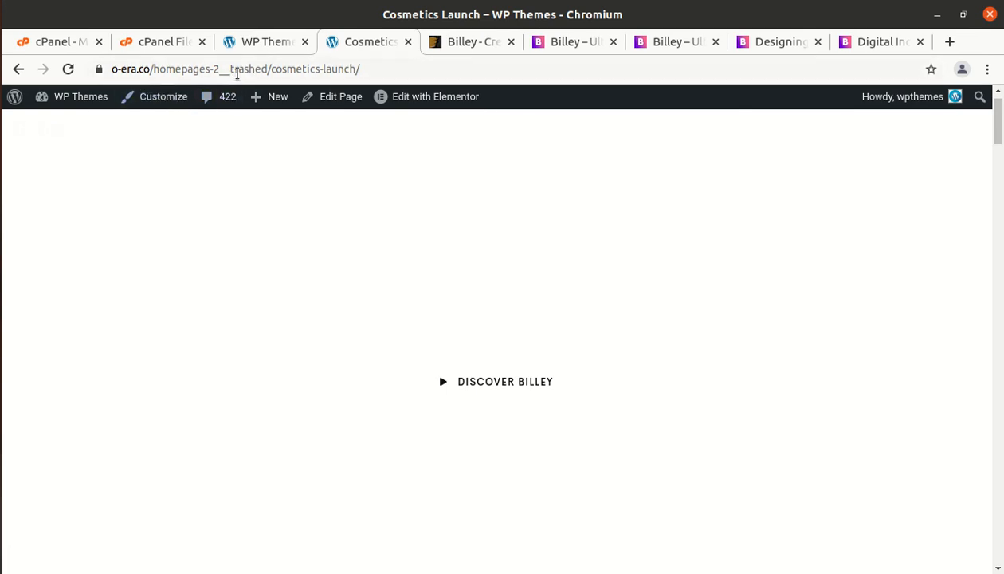
pyautogui.moveTo(154, 69); pyautogui.dragTo(375, 94)
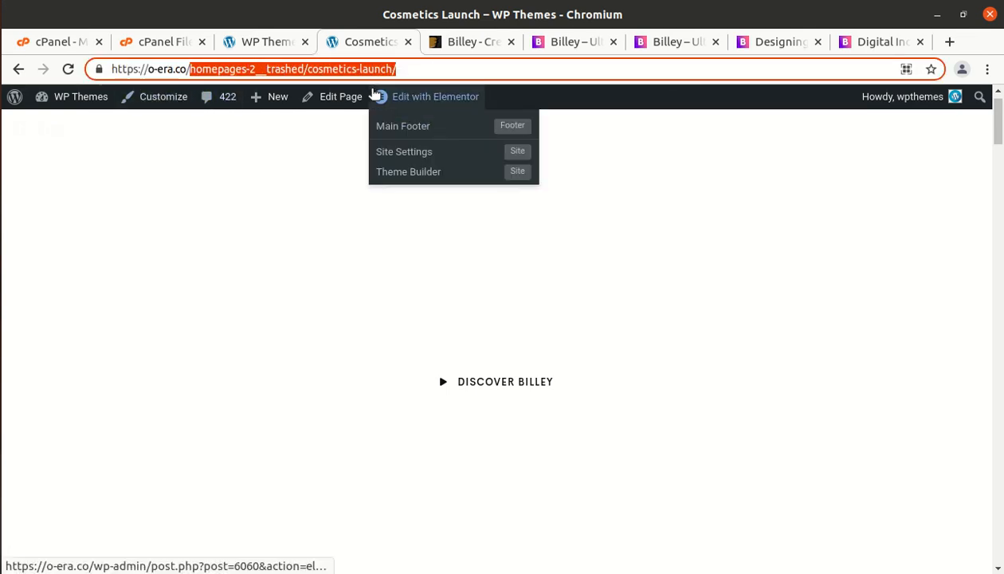
pyautogui.press('BackSpace')
pyautogui.press('Return')
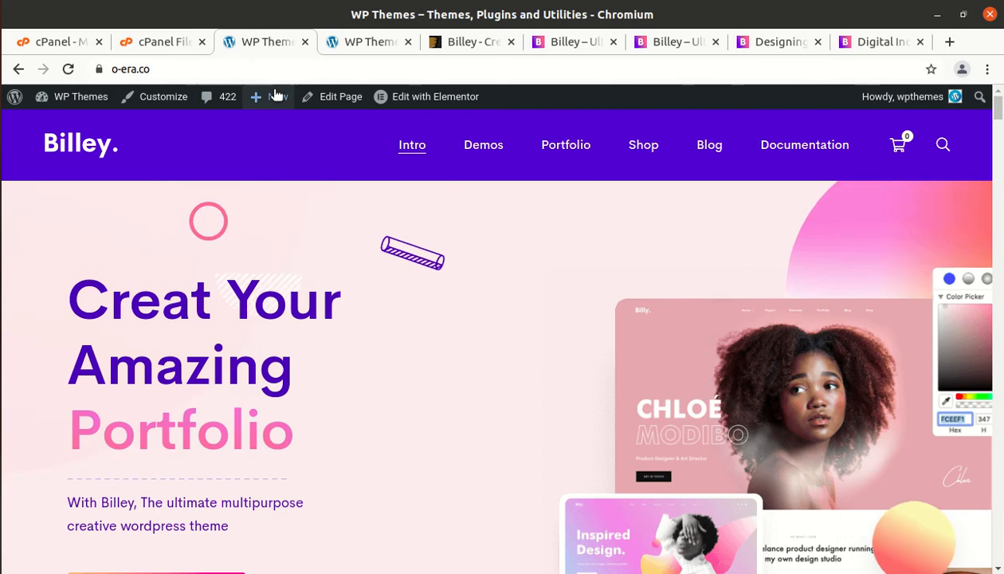
pyautogui.click(357, 41)
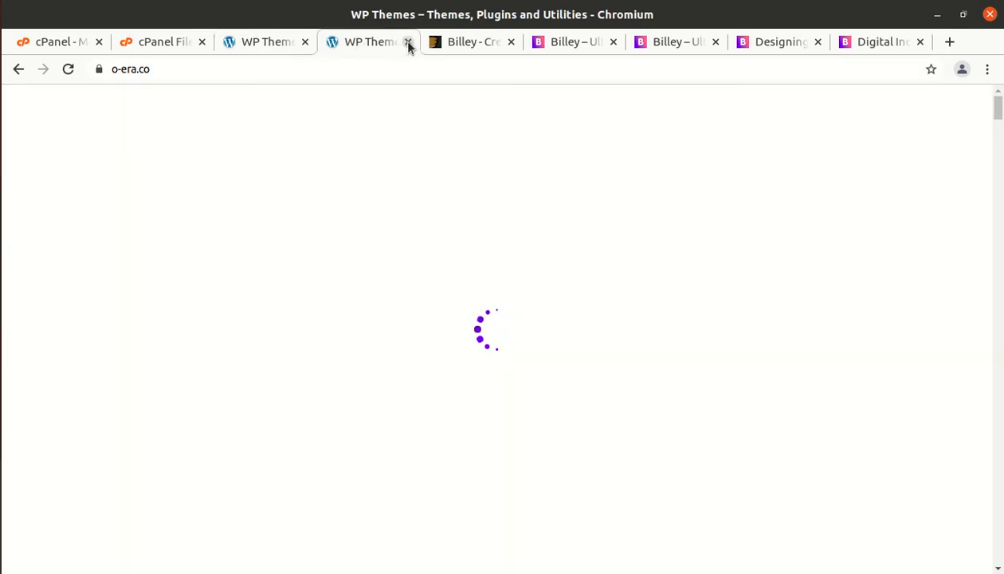
pyautogui.click(403, 41)
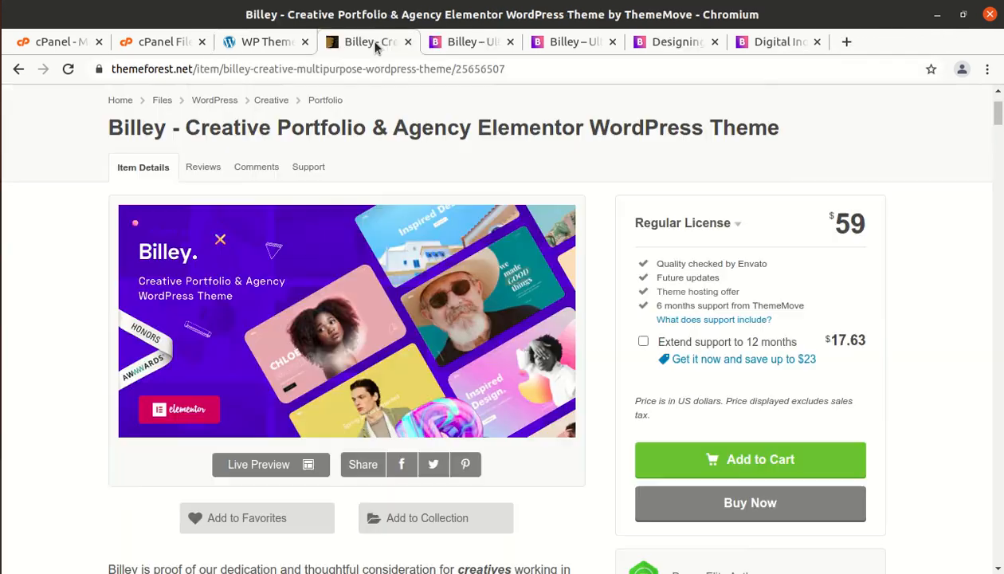
# Step: Return to the open site homepage and look over its opening section
pyautogui.click(266, 41)
pyautogui.scroll(-5, 184, 191)
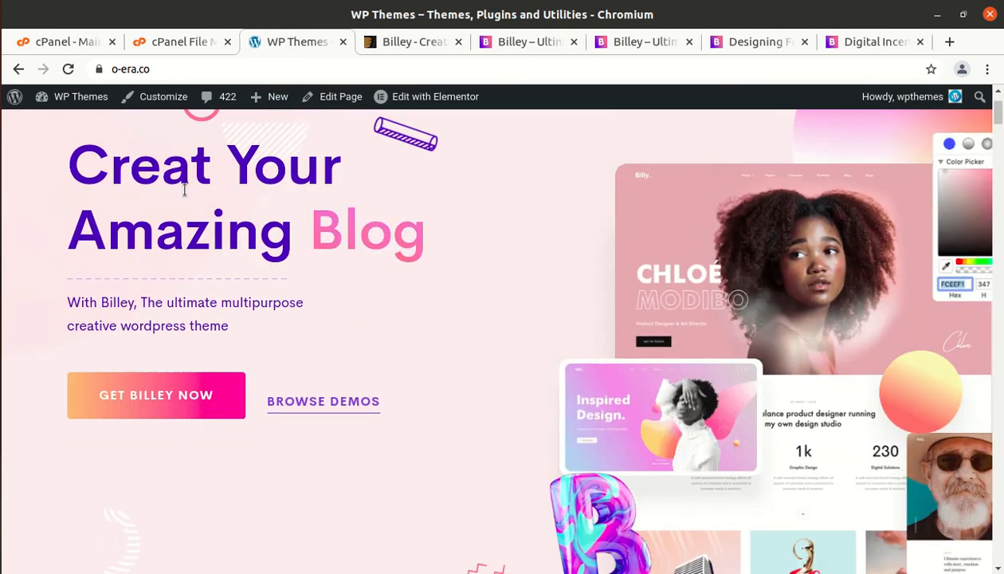
pyautogui.scroll(7, 184, 195)
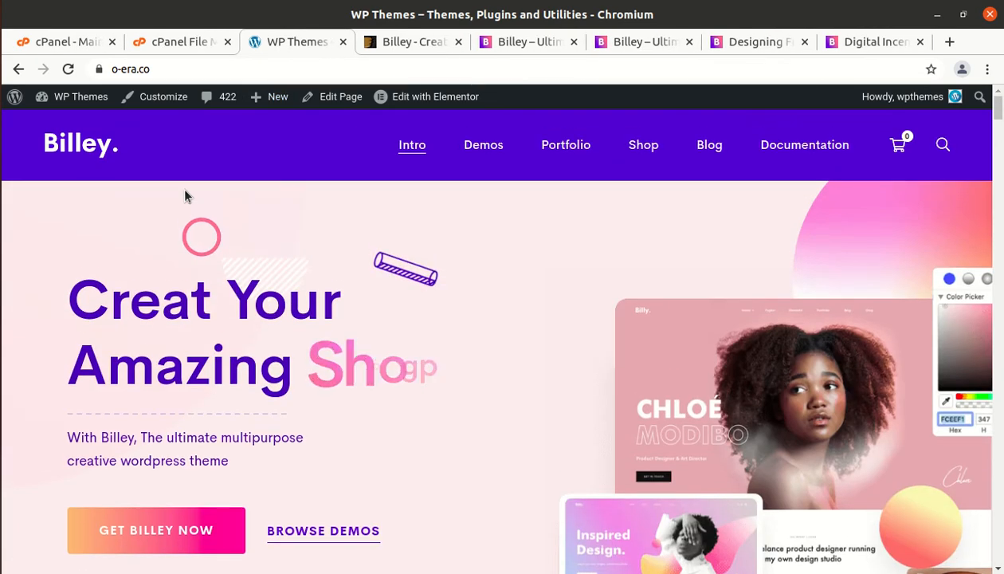
# Step: Open the WordPress dashboard and examine the Update, Support and required plugins sections of Insight Core's Welcome page
pyautogui.moveTo(71, 103)
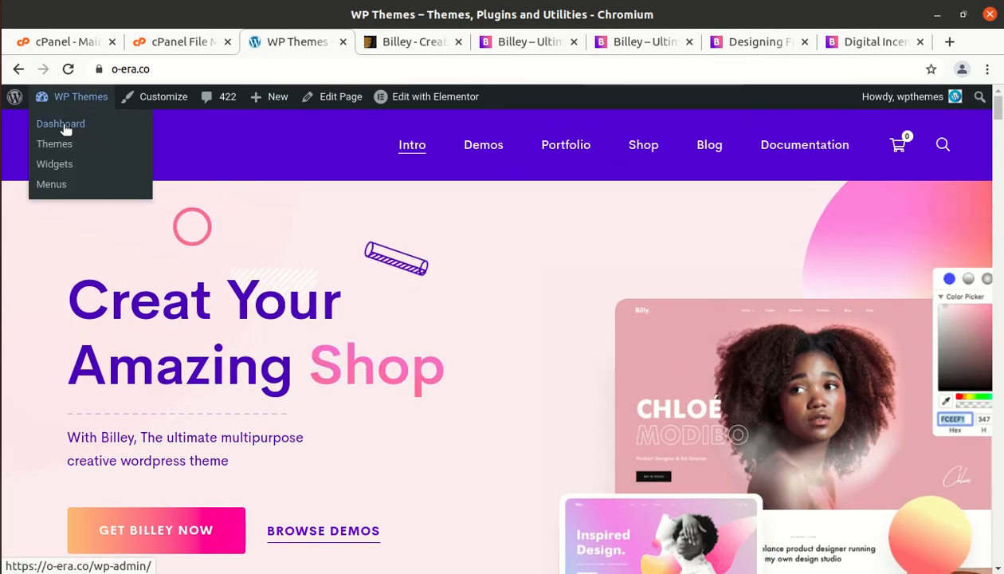
pyautogui.click(62, 125)
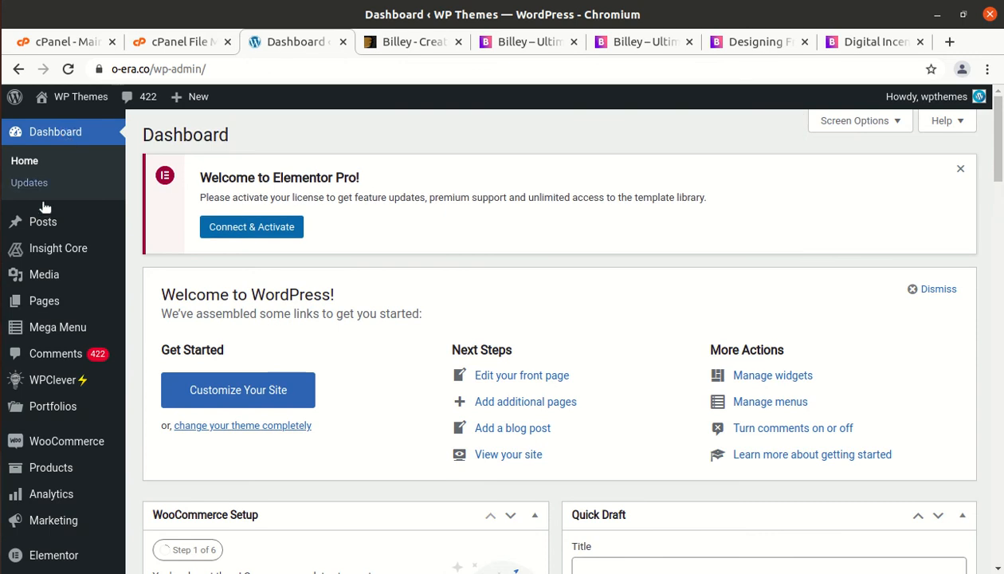
pyautogui.moveTo(44, 239)
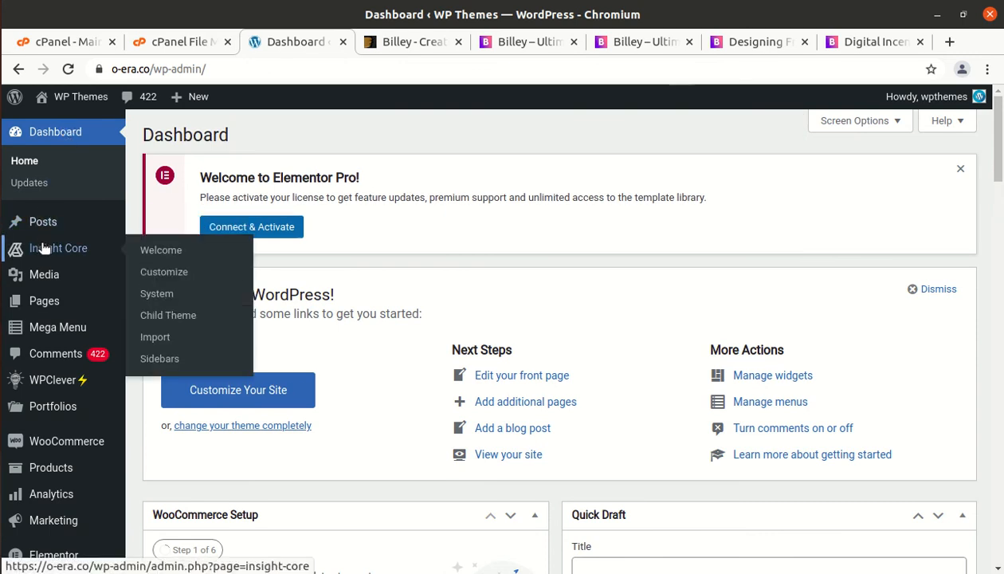
pyautogui.click(161, 251)
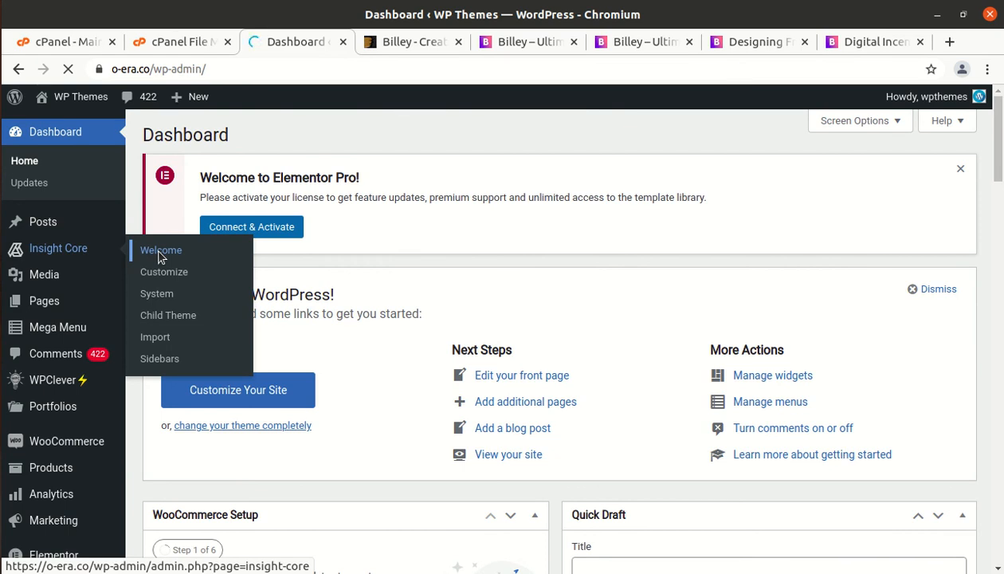
pyautogui.scroll(-5, 220, 359)
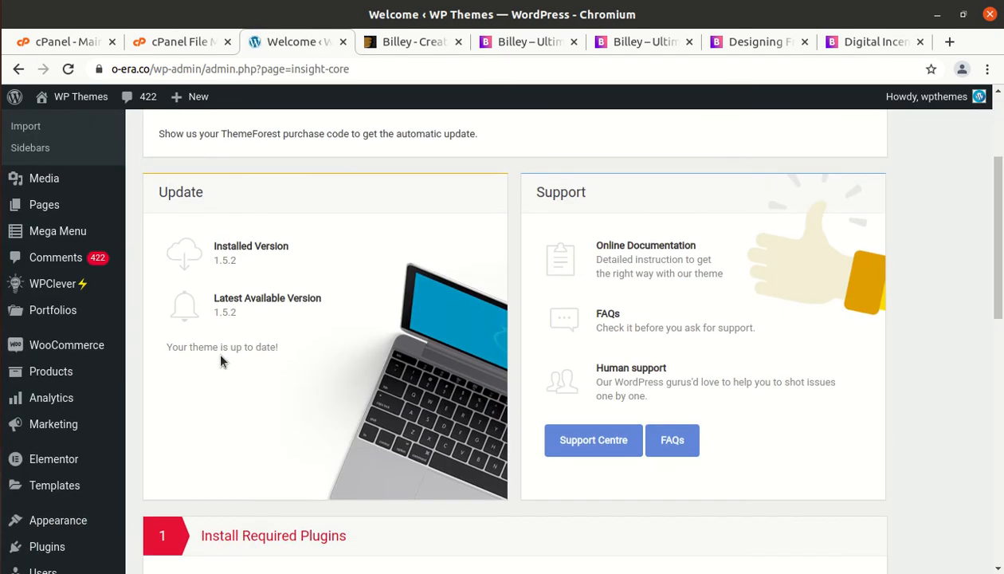
pyautogui.scroll(-2, 220, 360)
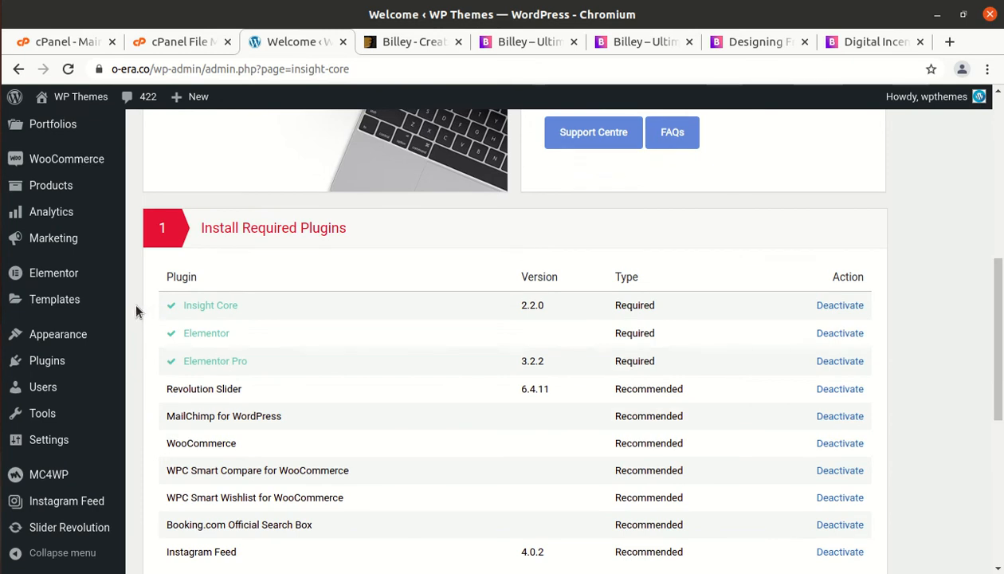
pyautogui.scroll(2, 90, 289)
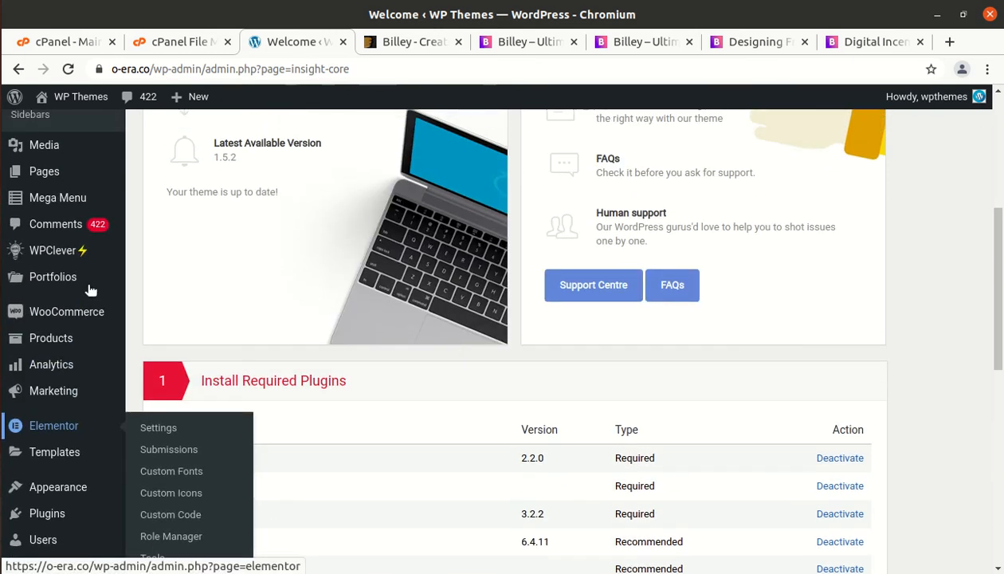
pyautogui.moveTo(86, 284)
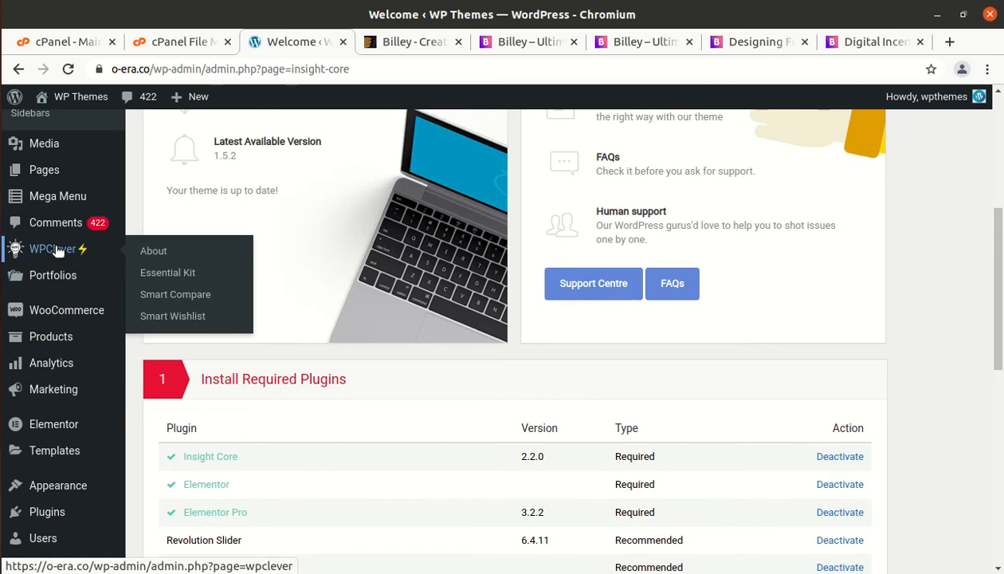
pyautogui.scroll(2, 58, 274)
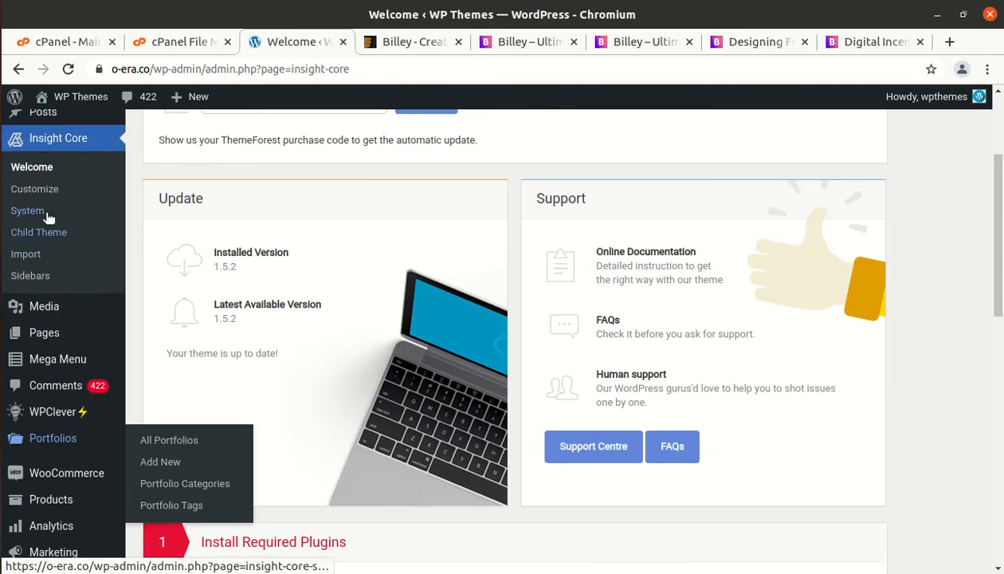
pyautogui.click(35, 191)
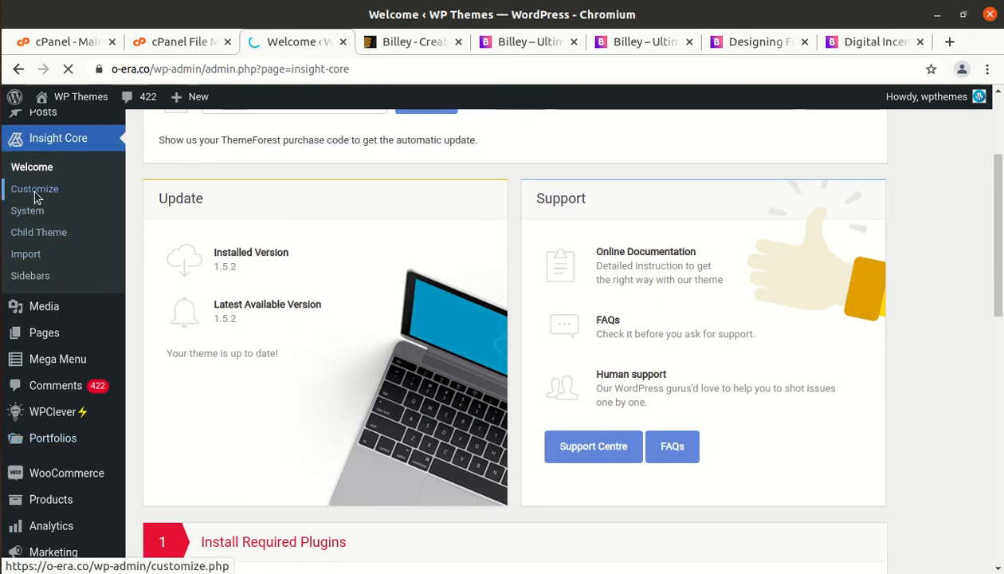
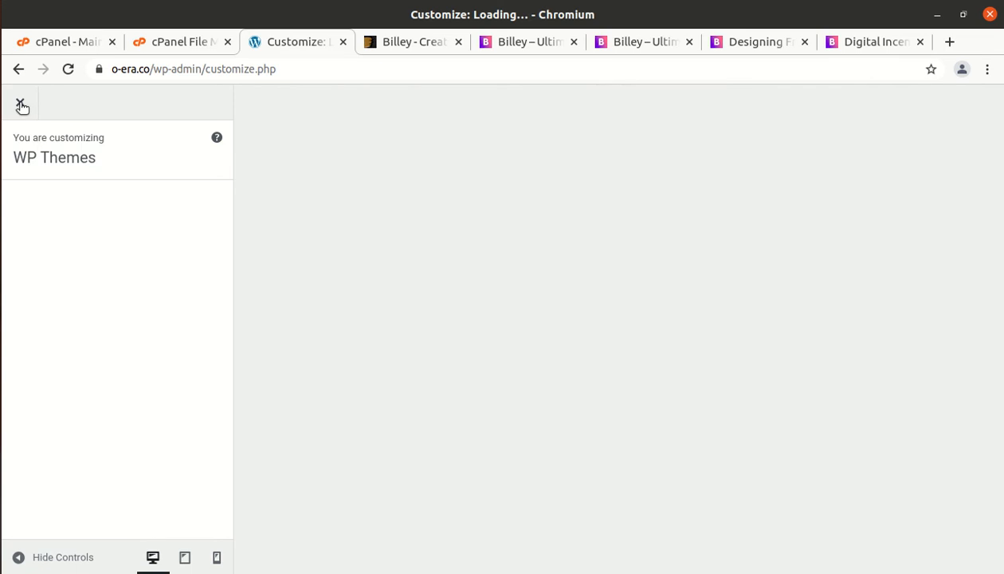
pyautogui.click(21, 105)
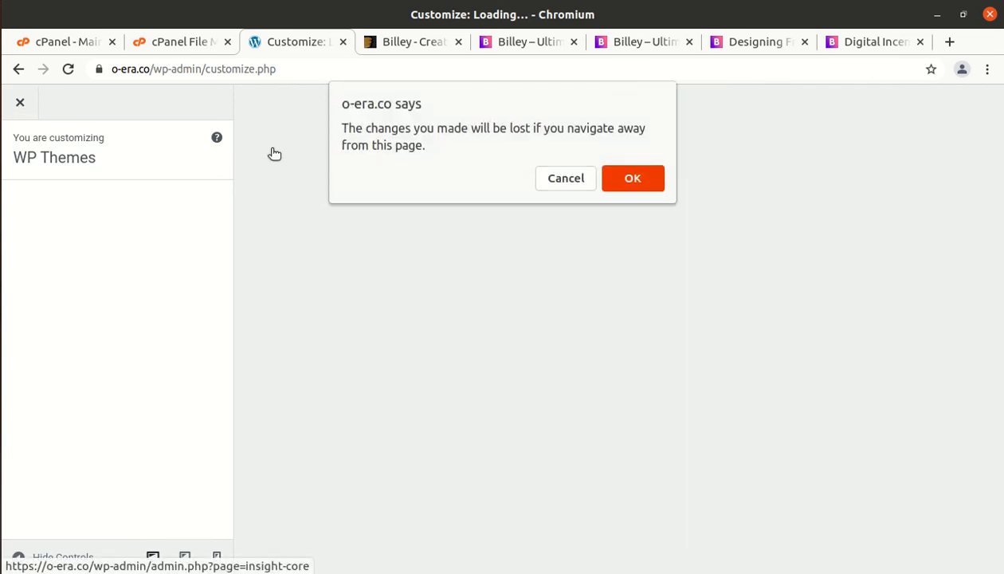
pyautogui.click(638, 182)
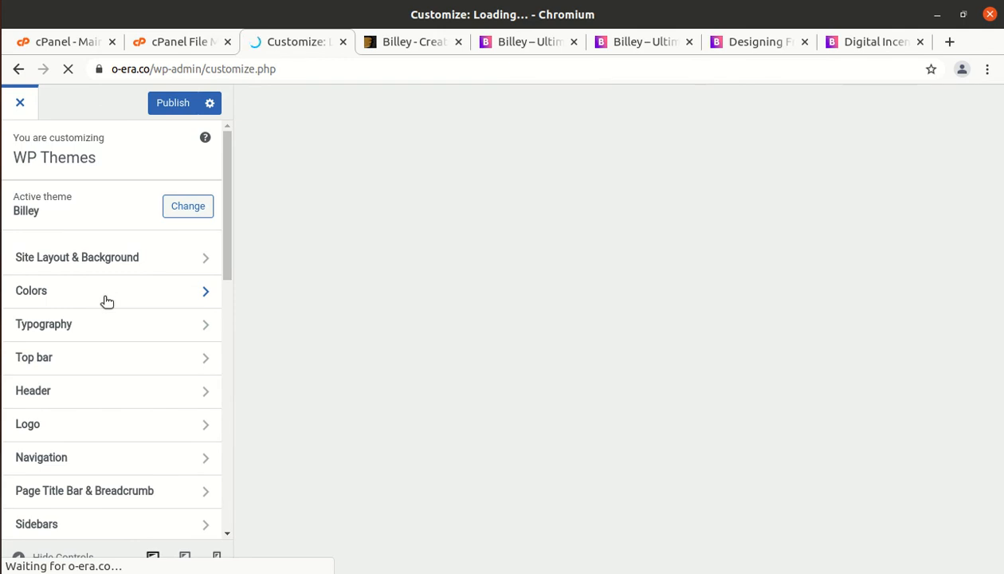
pyautogui.scroll(-2, 107, 302)
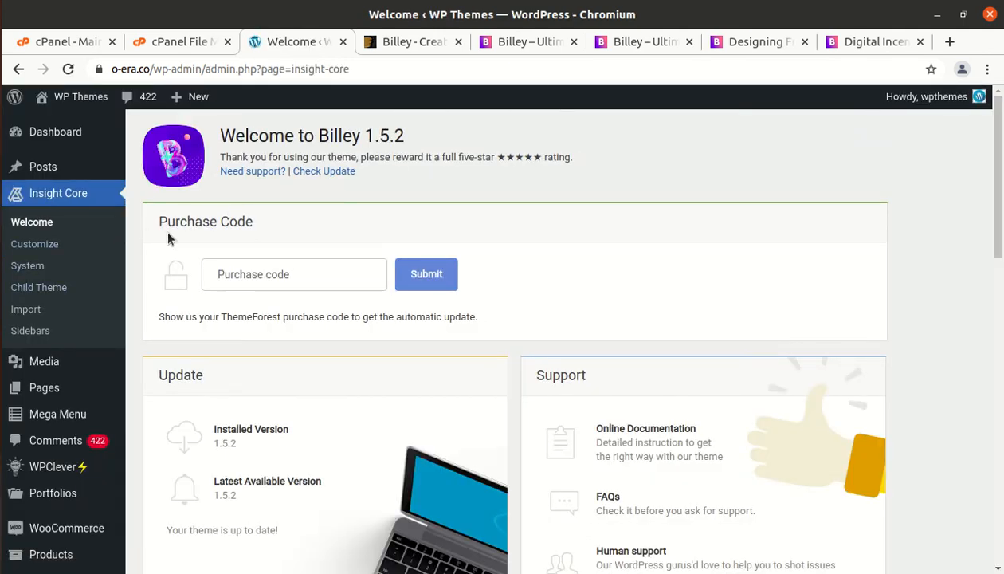
# Step: Open the theme customizer from Insight Core and examine the Site Layout & Background settings
pyautogui.click(38, 247)
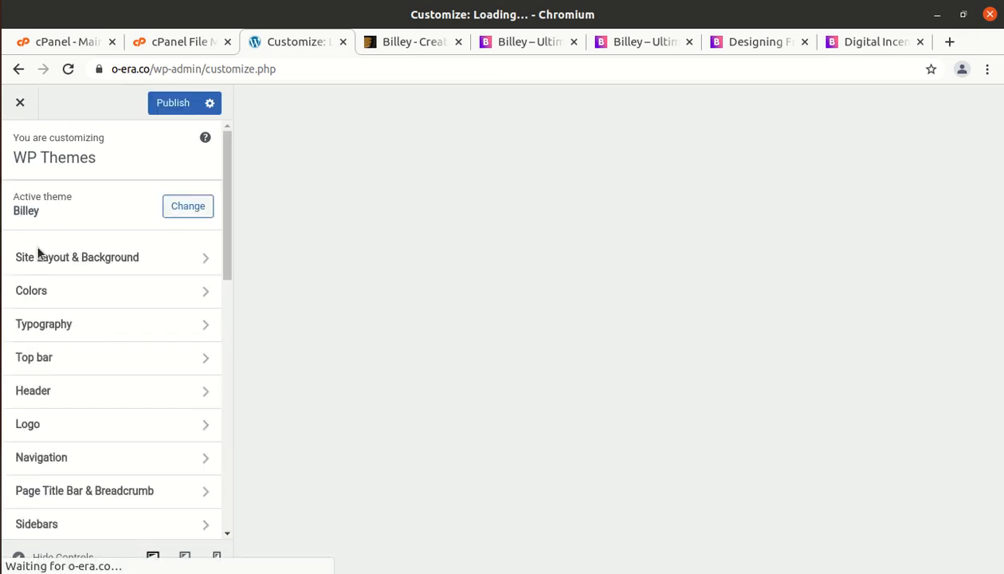
pyautogui.click(88, 256)
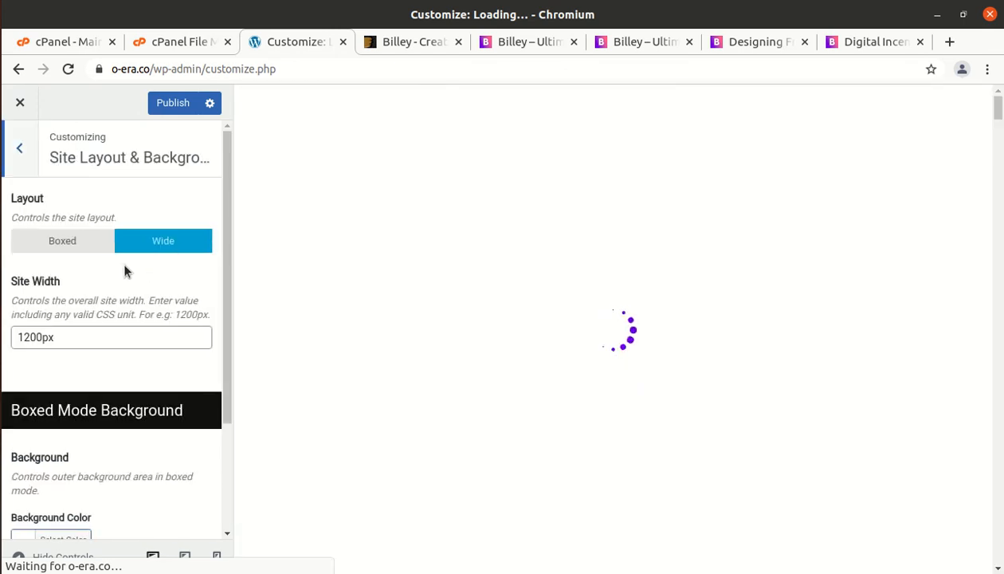
pyautogui.scroll(-3, 87, 327)
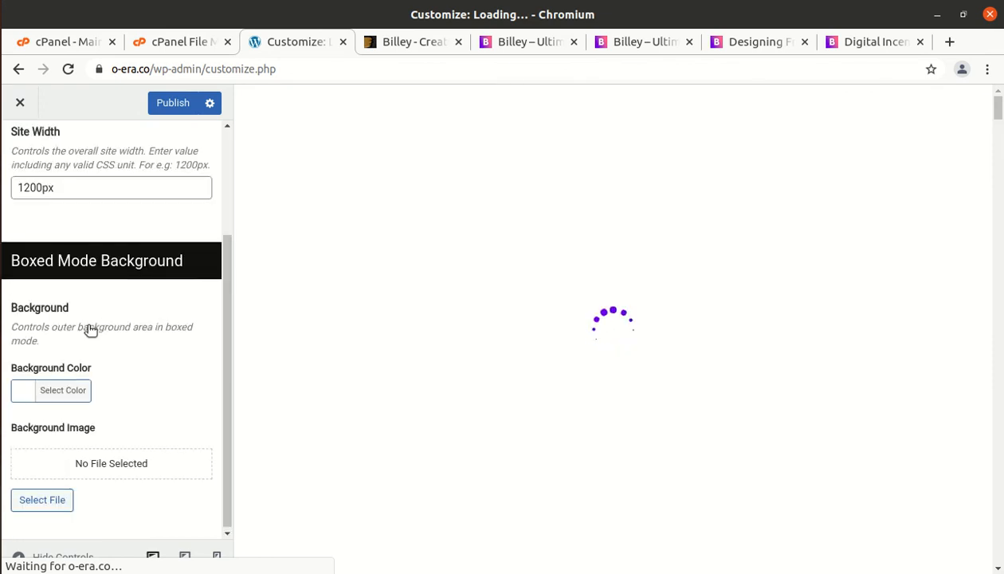
pyautogui.scroll(3, 88, 327)
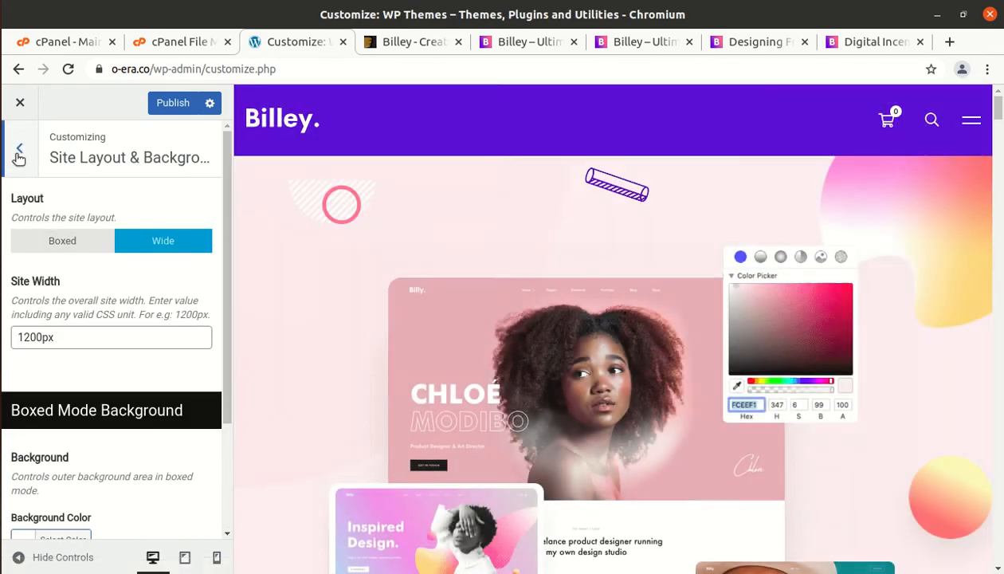
pyautogui.click(19, 153)
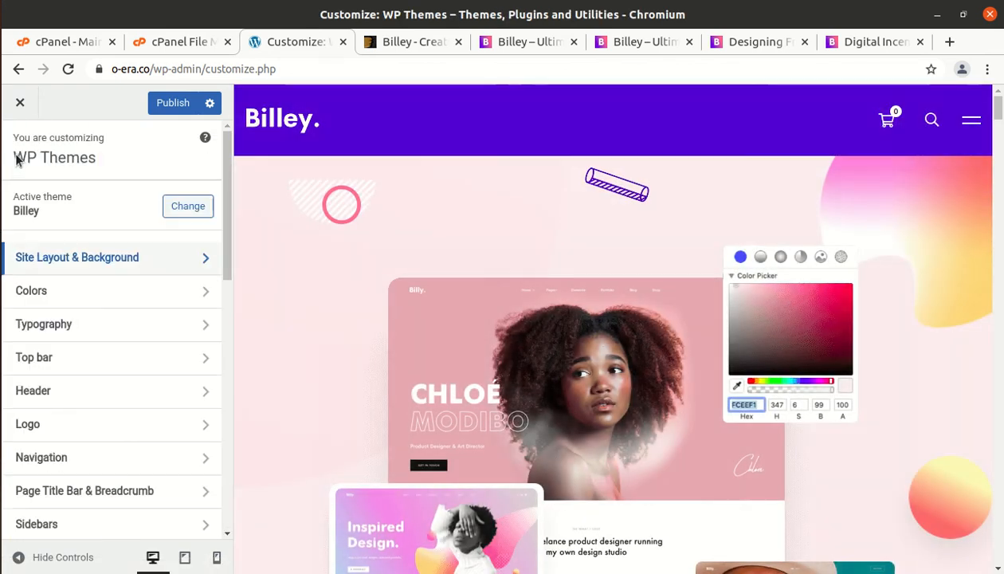
# Step: Examine the Colors settings and the Typography settings in the theme customizer
pyautogui.click(99, 287)
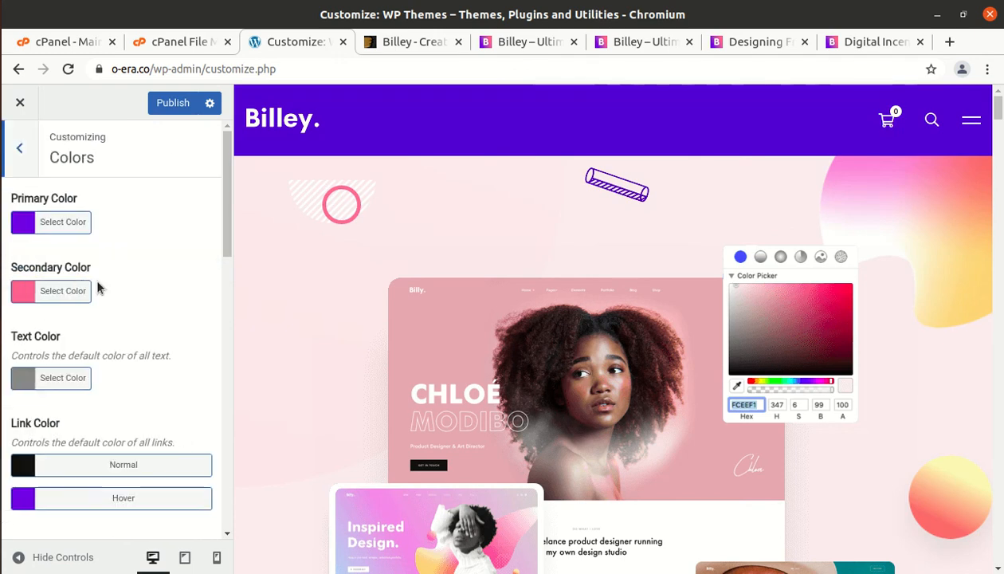
pyautogui.click(21, 150)
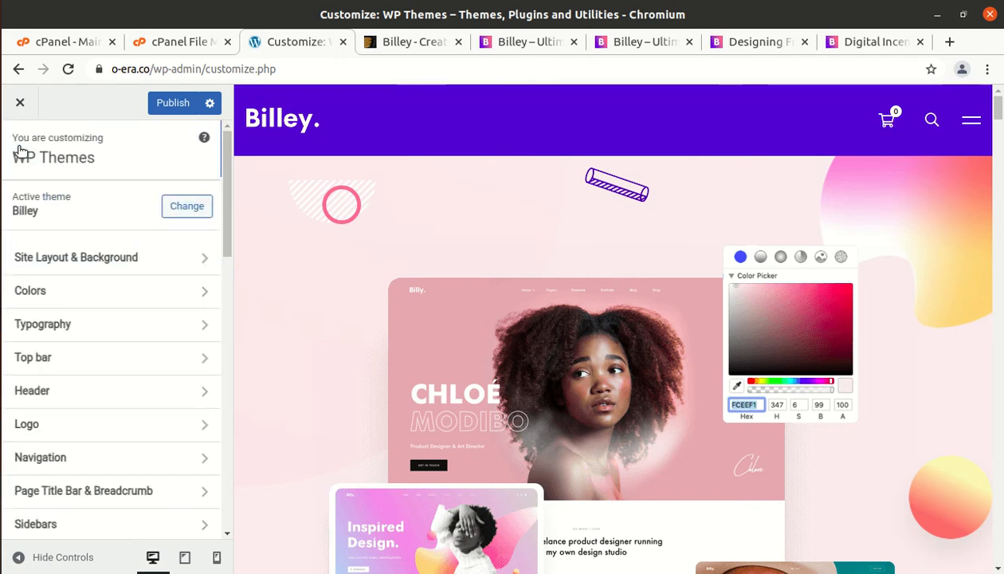
pyautogui.click(79, 323)
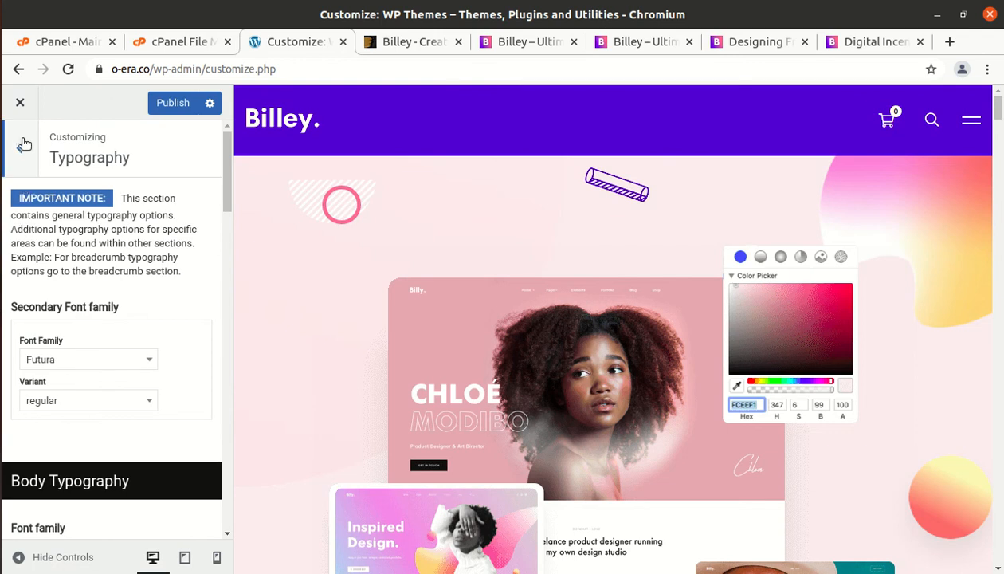
pyautogui.click(21, 144)
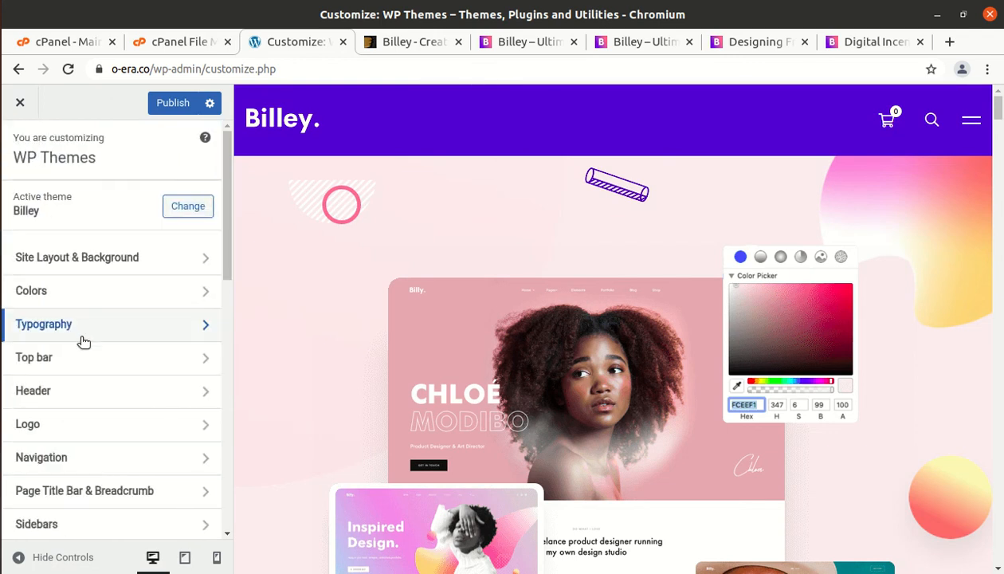
# Step: Examine the customizer's Top bar options and the list of Header options and styles
pyautogui.scroll(-3, 84, 341)
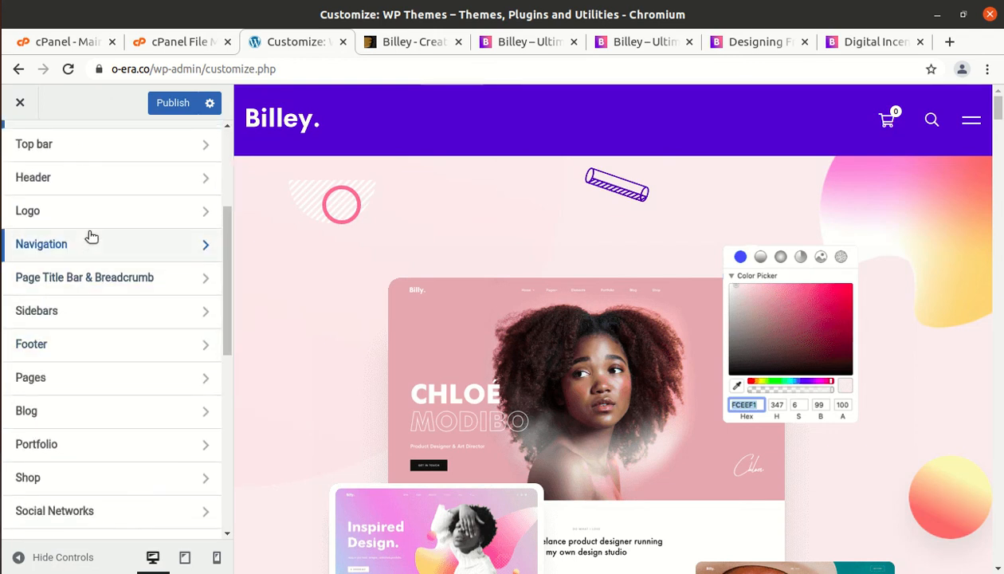
pyautogui.click(99, 152)
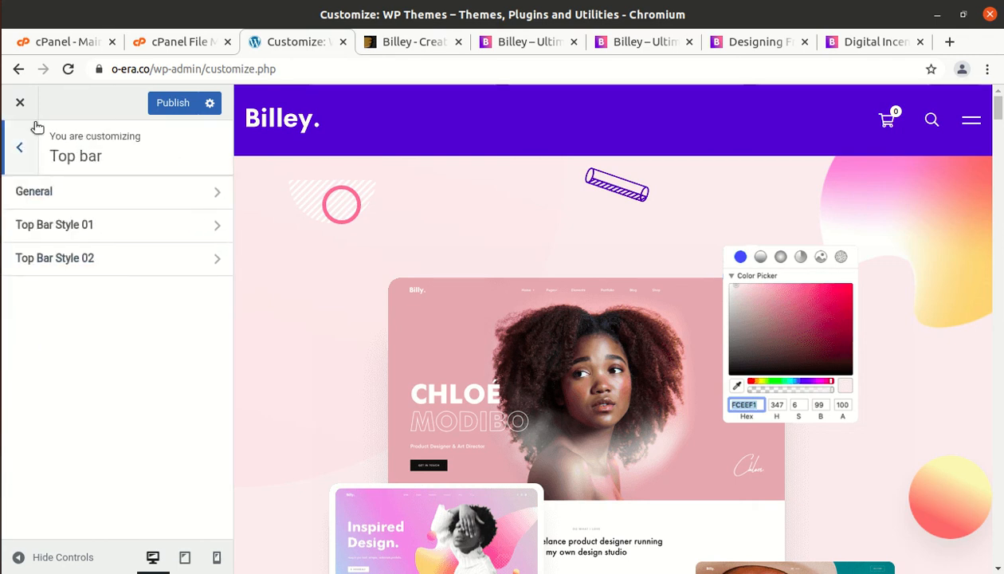
pyautogui.click(20, 146)
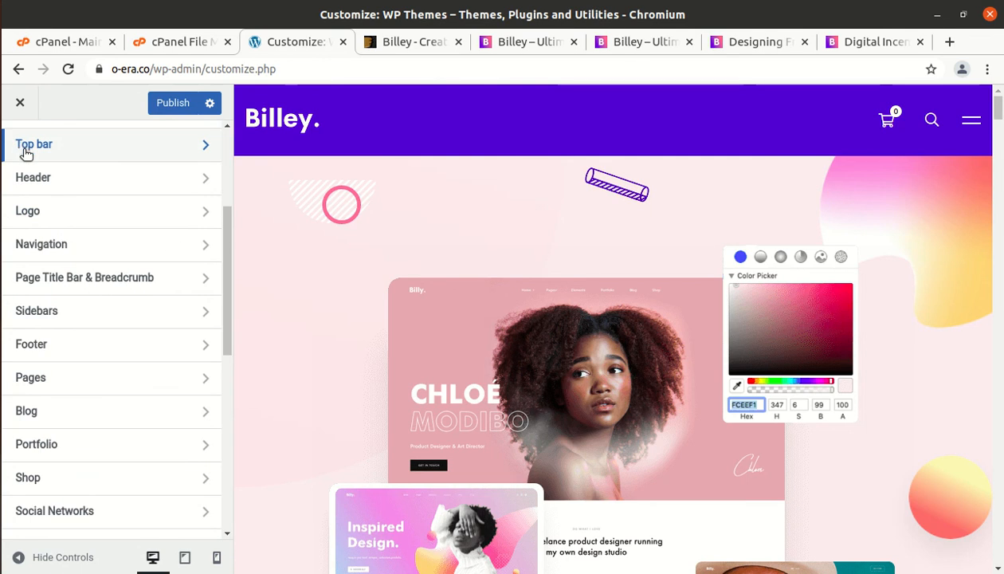
pyautogui.click(84, 188)
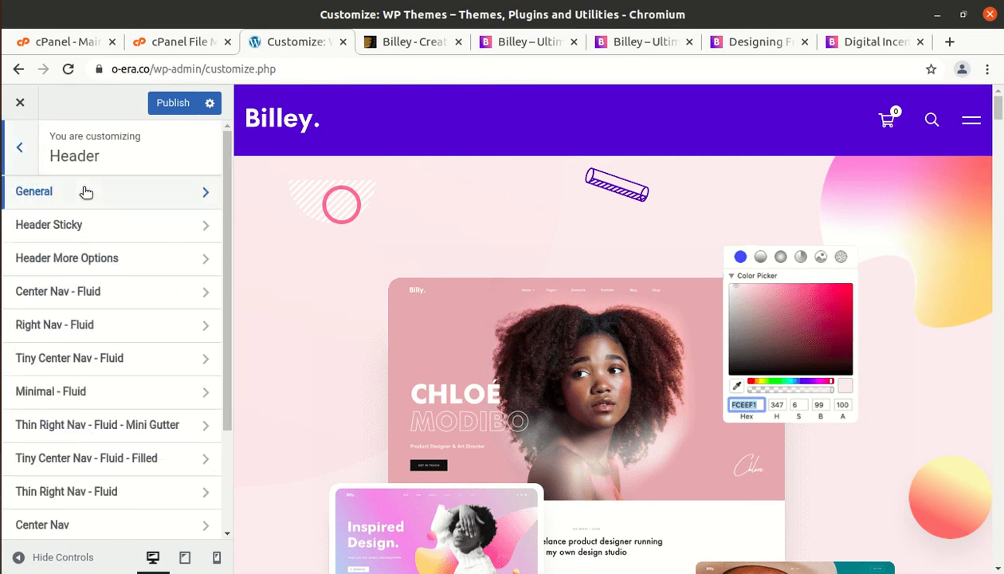
pyautogui.scroll(-3, 63, 287)
pyautogui.scroll(3, 65, 287)
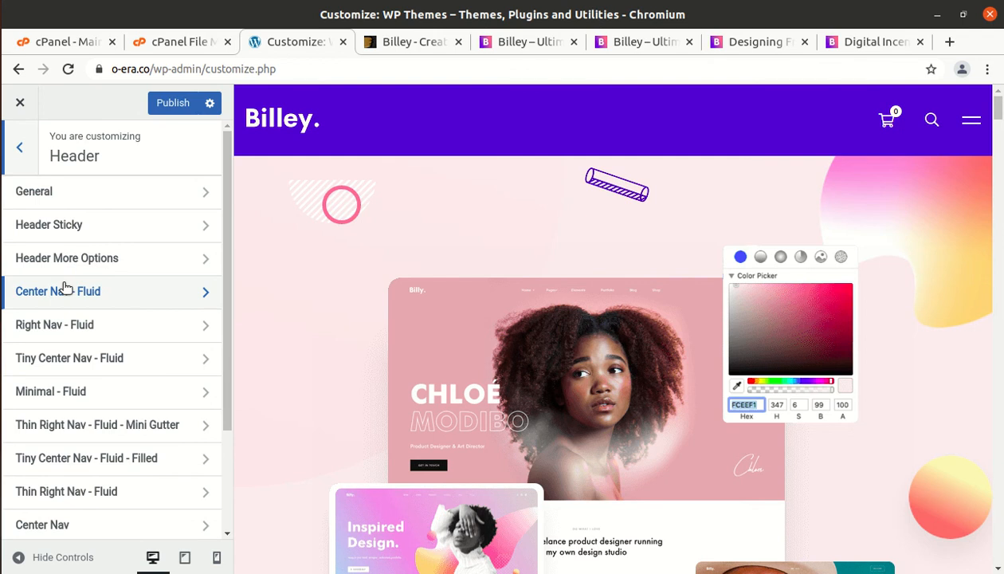
# Step: Examine the full list of Header styles and the Logo settings in the theme customizer
pyautogui.scroll(-3, 60, 353)
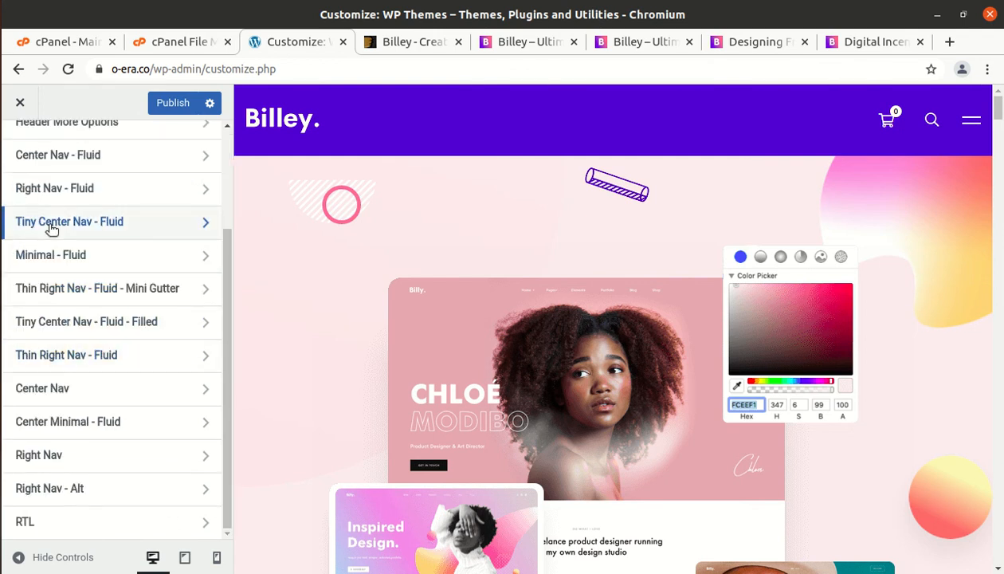
pyautogui.scroll(3, 31, 334)
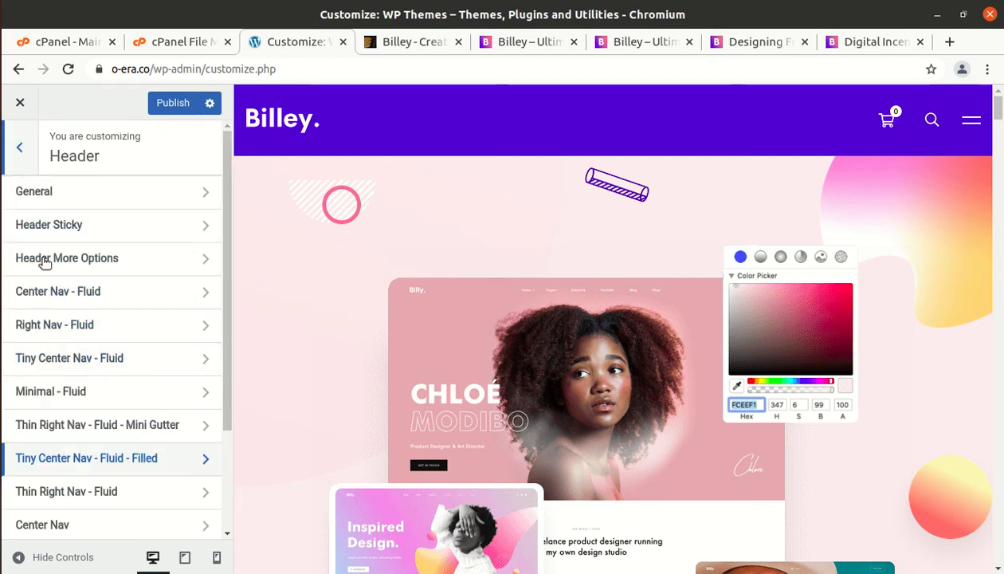
pyautogui.click(18, 153)
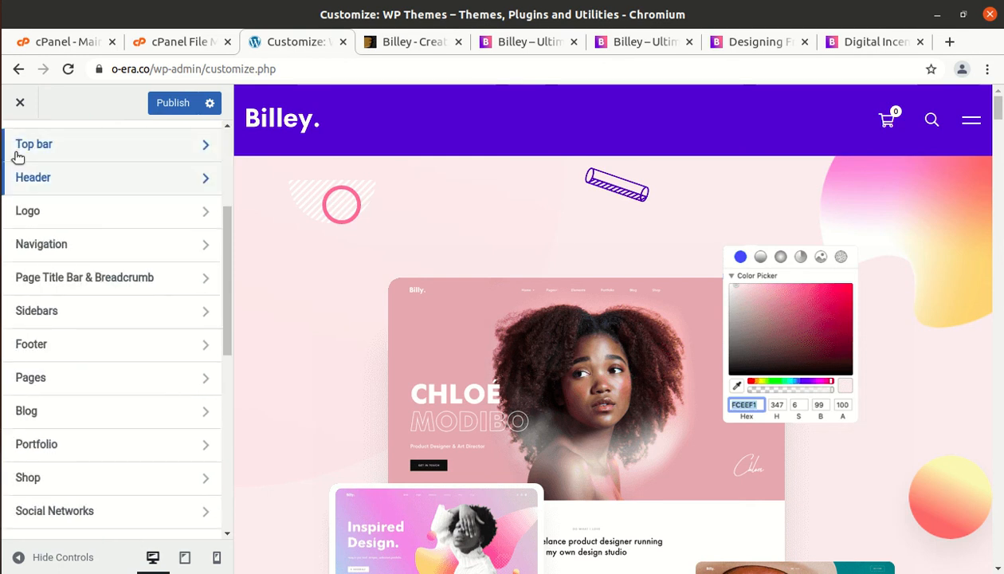
pyautogui.click(91, 221)
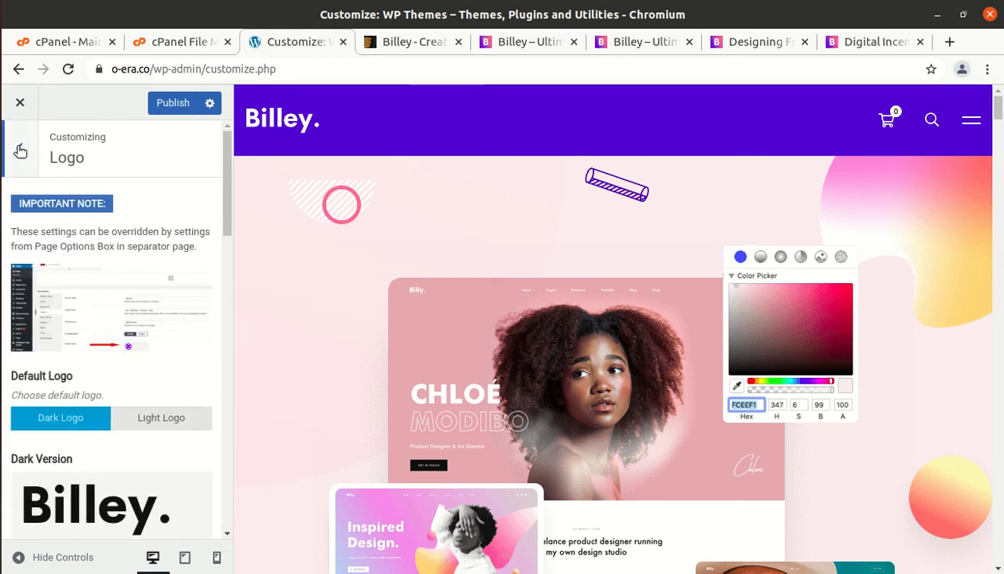
pyautogui.click(20, 151)
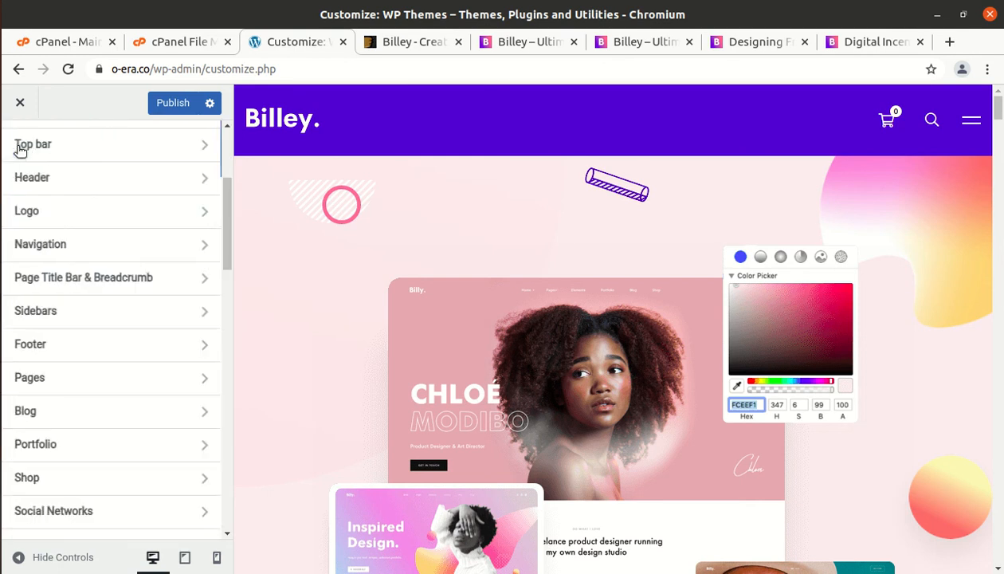
# Step: Examine the customizer's Navigation, Page Title Bar & Breadcrumb and Sidebars sections
pyautogui.click(60, 249)
pyautogui.click(20, 152)
pyautogui.click(60, 291)
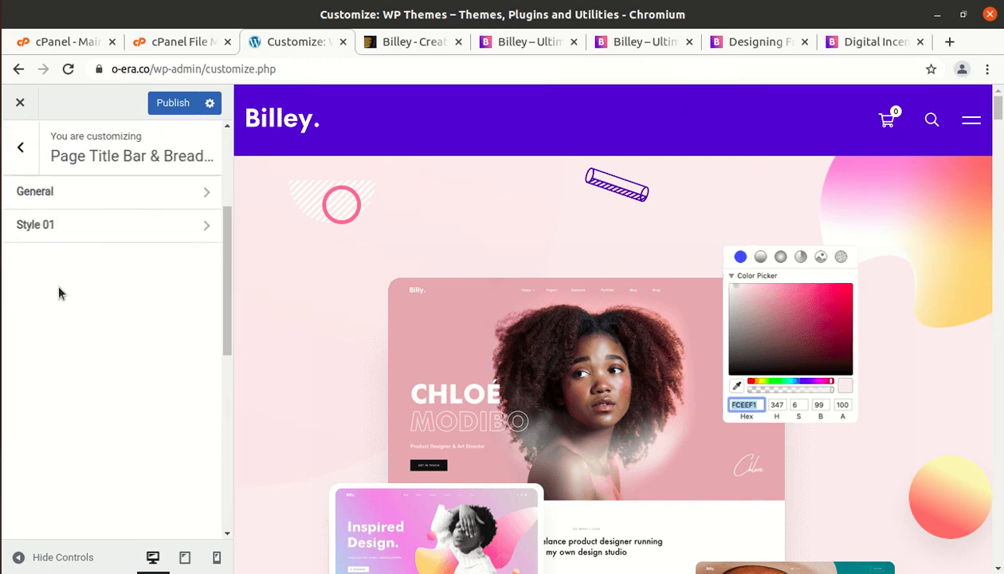
pyautogui.click(21, 151)
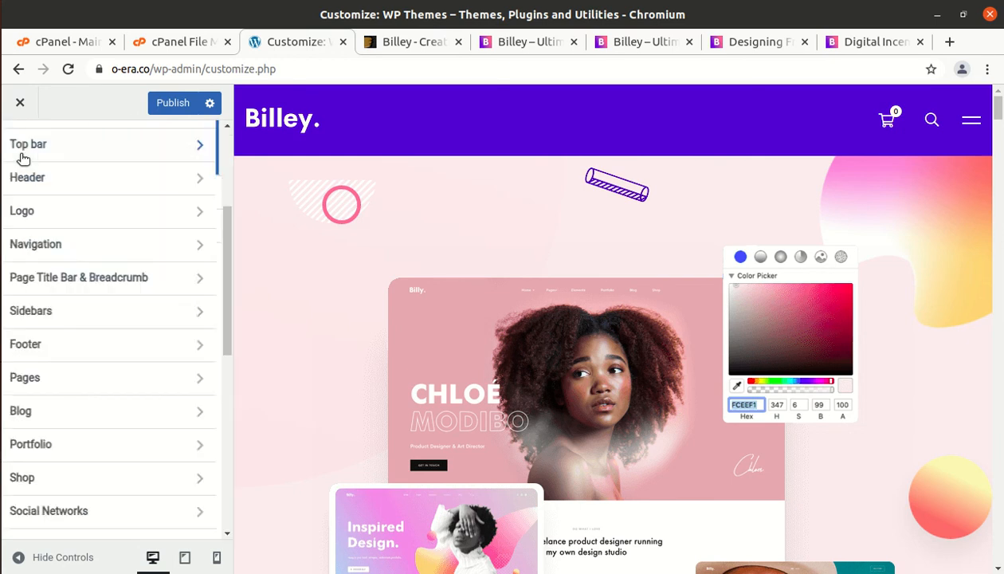
pyautogui.click(92, 319)
pyautogui.click(26, 156)
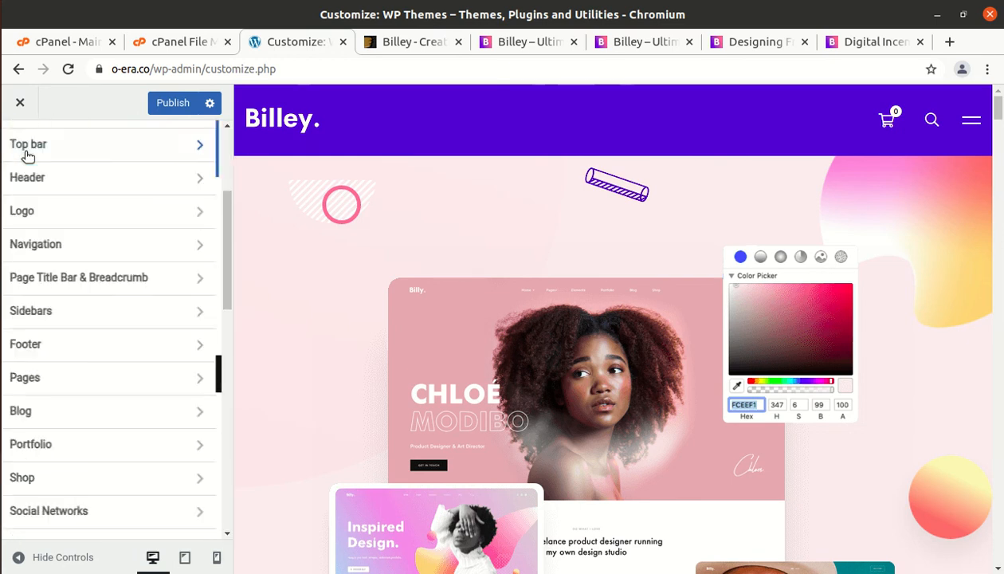
# Step: Look through the remaining customizer sections, from Footer down to Additional JS and Import / Export
pyautogui.scroll(-1, 75, 343)
pyautogui.scroll(-2, 74, 343)
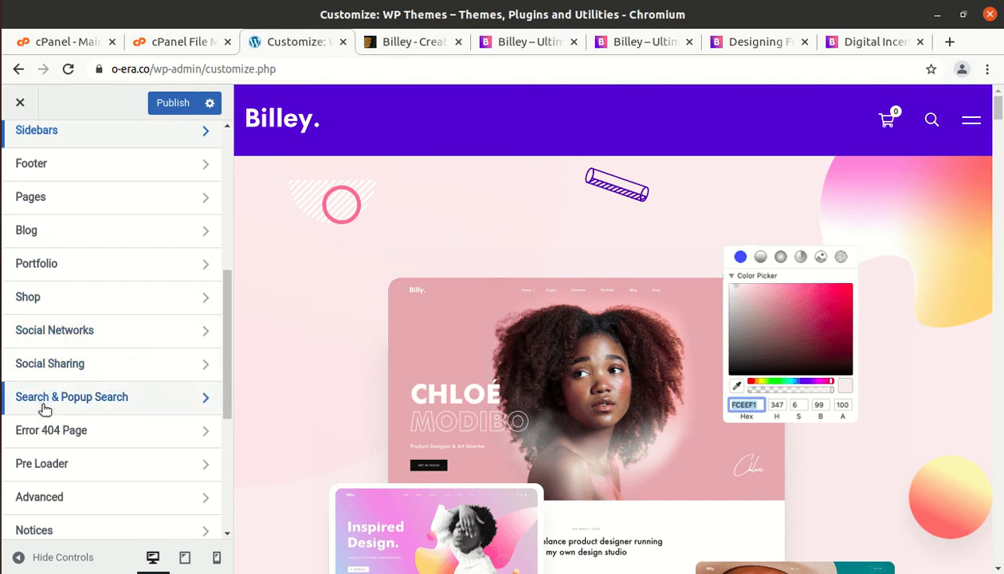
pyautogui.scroll(-2, 45, 408)
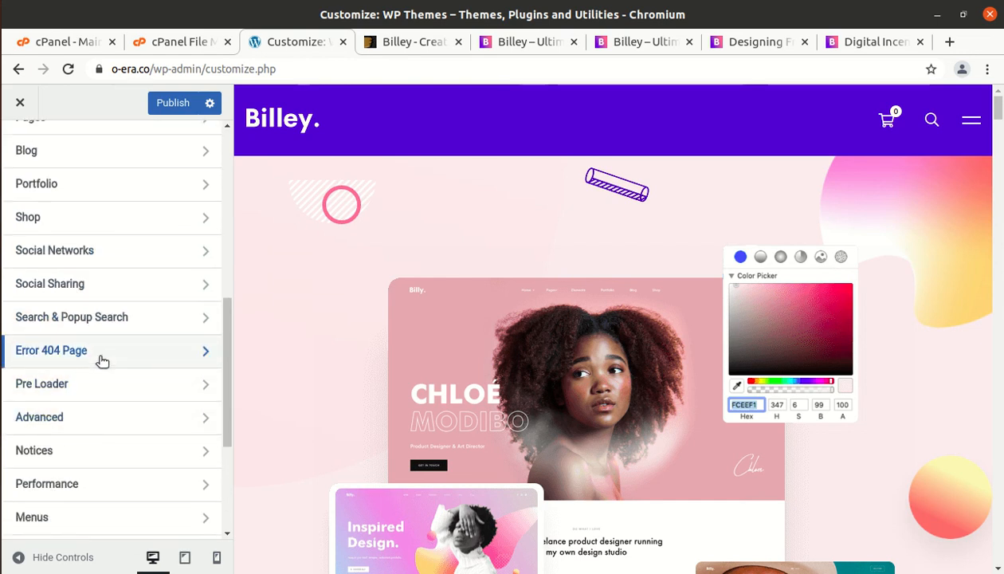
pyautogui.scroll(-1, 90, 439)
pyautogui.scroll(-2, 89, 438)
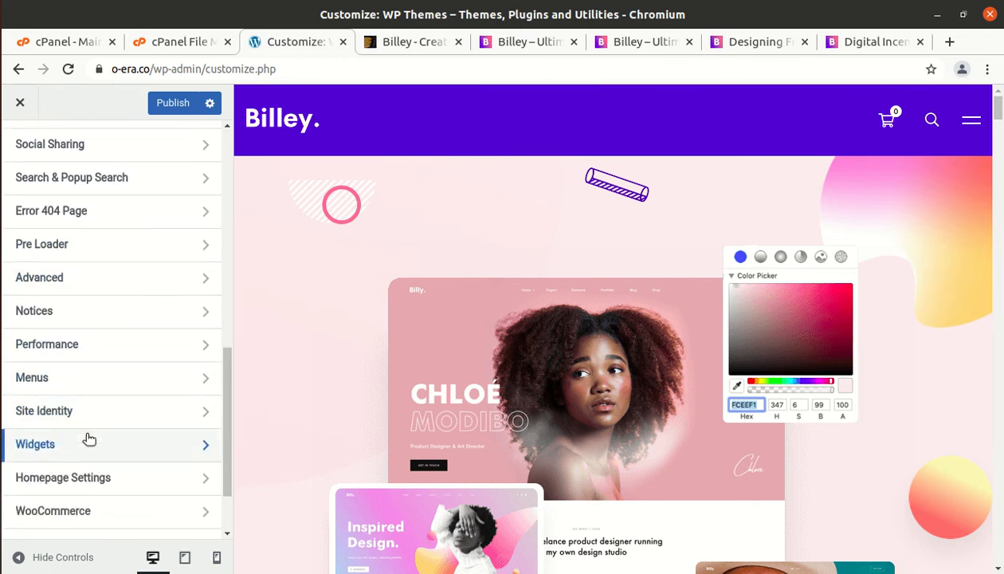
pyautogui.scroll(-1, 90, 438)
pyautogui.scroll(-1, 89, 438)
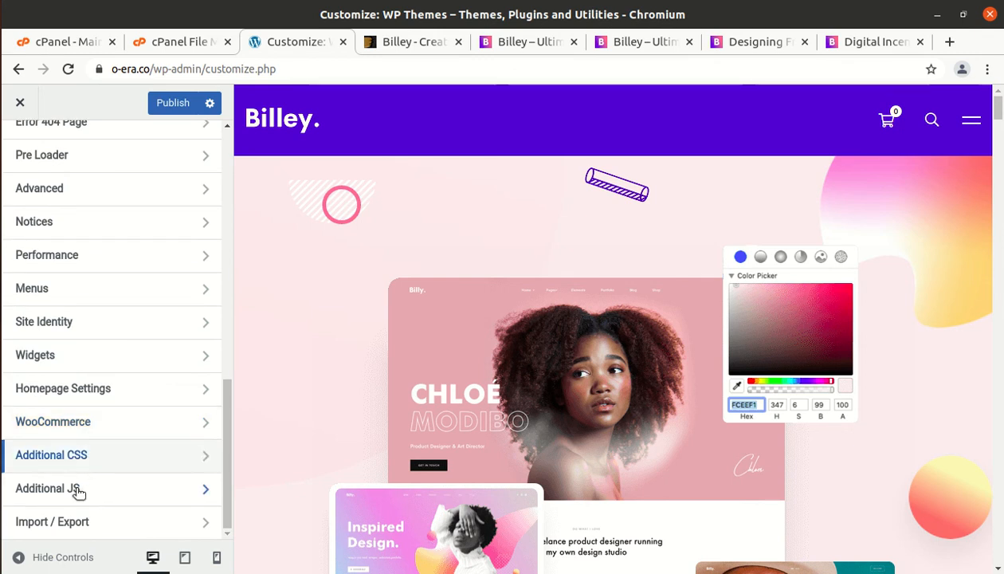
pyautogui.scroll(10, 78, 496)
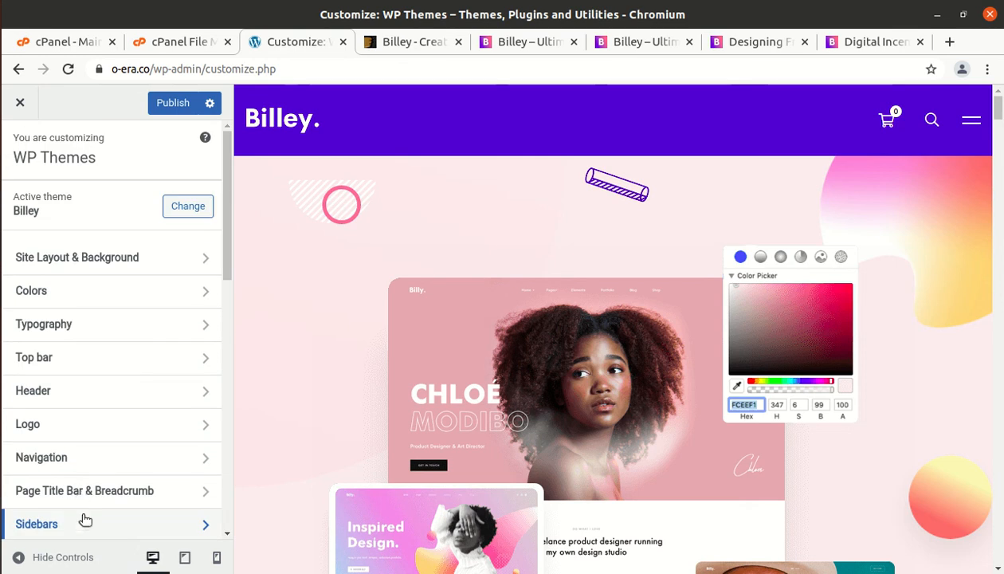
# Step: Leave the customizer, discarding unsaved changes, and look through the admin menu entries down to Slider Revolution
pyautogui.click(20, 103)
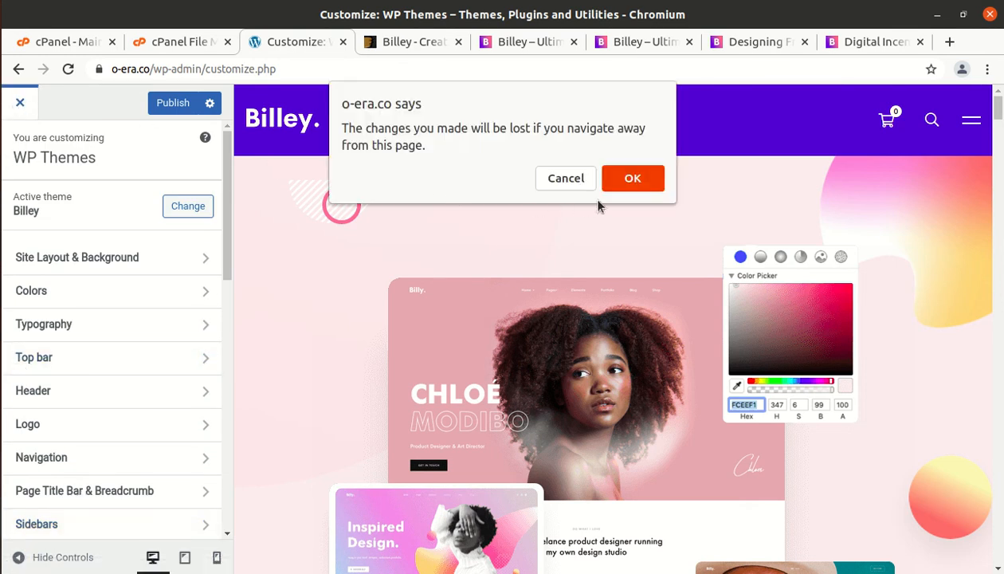
pyautogui.click(642, 181)
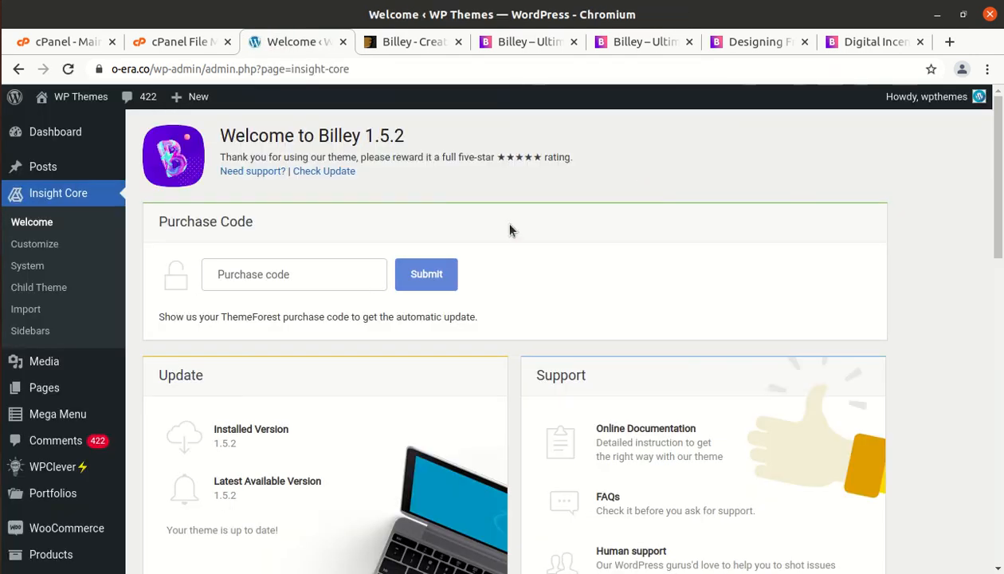
pyautogui.scroll(-3, 44, 289)
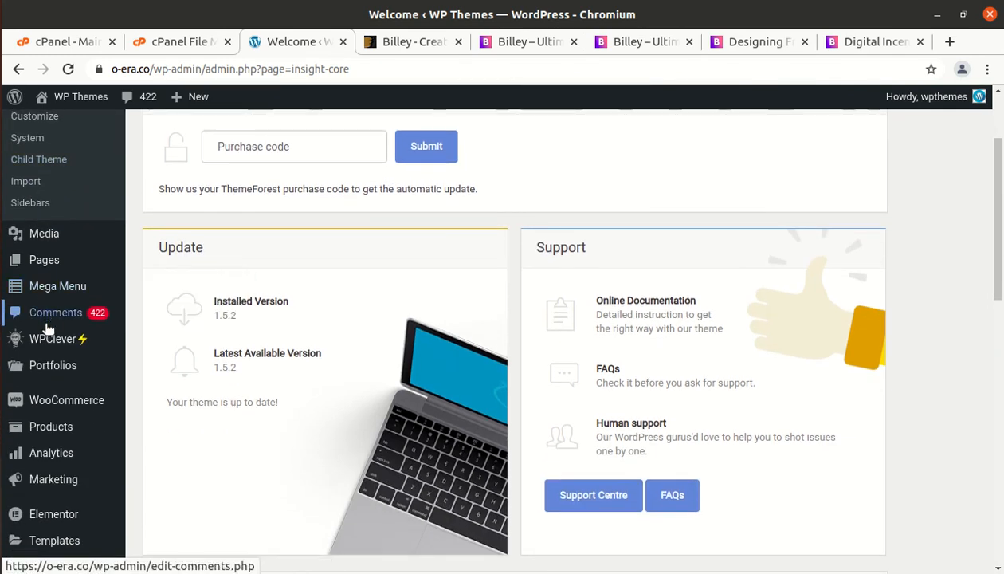
pyautogui.moveTo(48, 340)
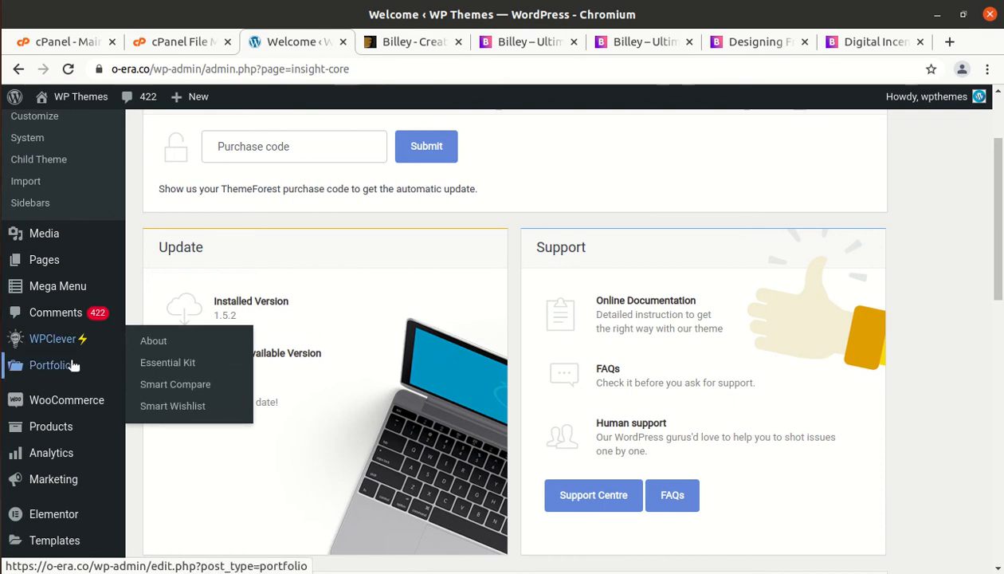
pyautogui.scroll(-3, 74, 363)
pyautogui.scroll(-3, 60, 268)
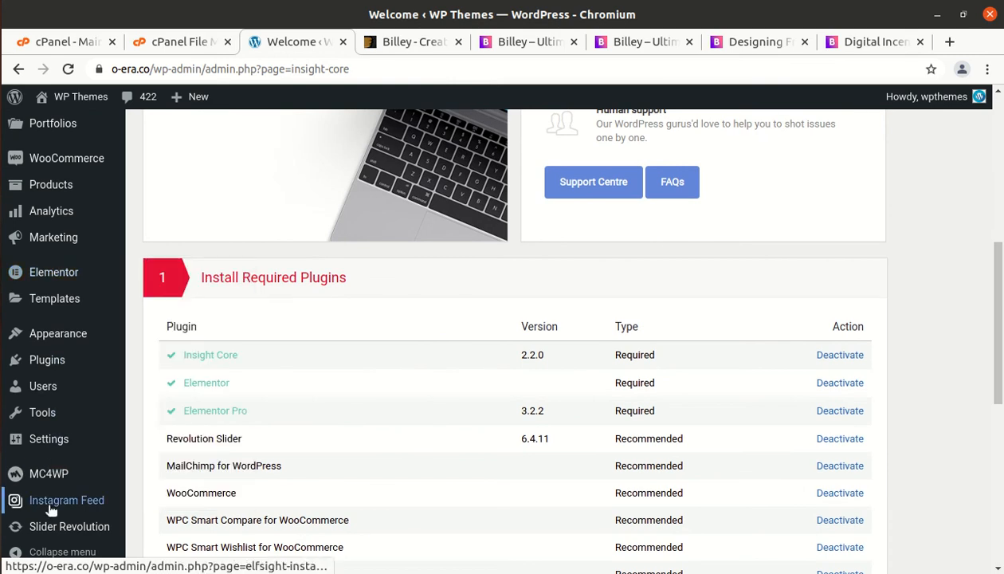
pyautogui.scroll(-3, 51, 510)
pyautogui.scroll(10, 50, 510)
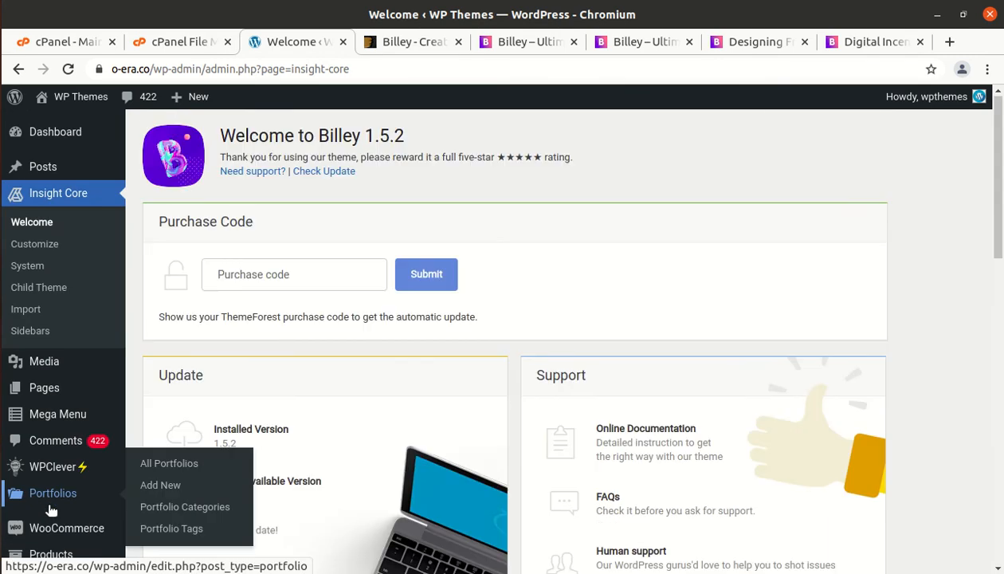
# Step: Open the WordPress dashboard home and visit the site's front page from there
pyautogui.moveTo(55, 142)
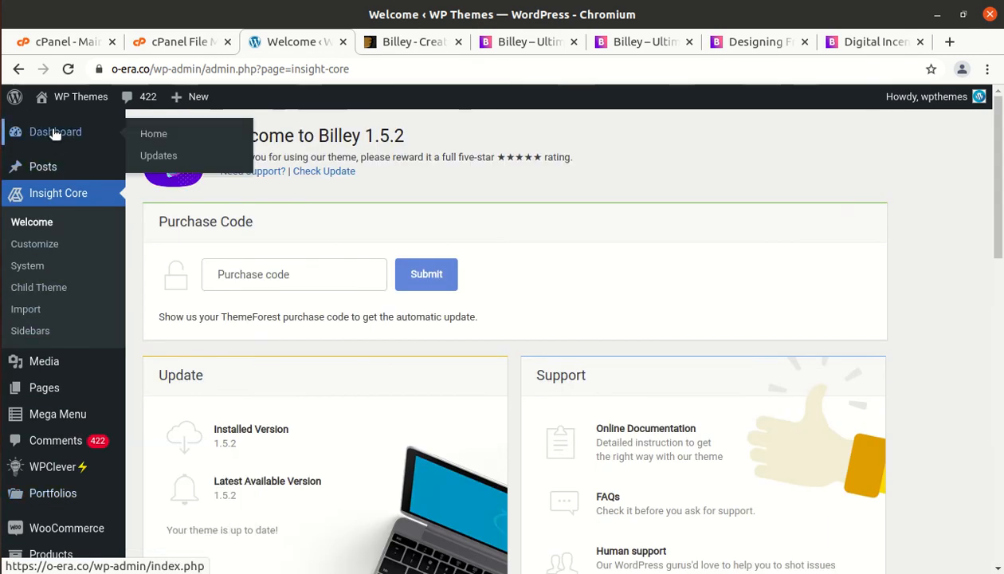
pyautogui.click(242, 159)
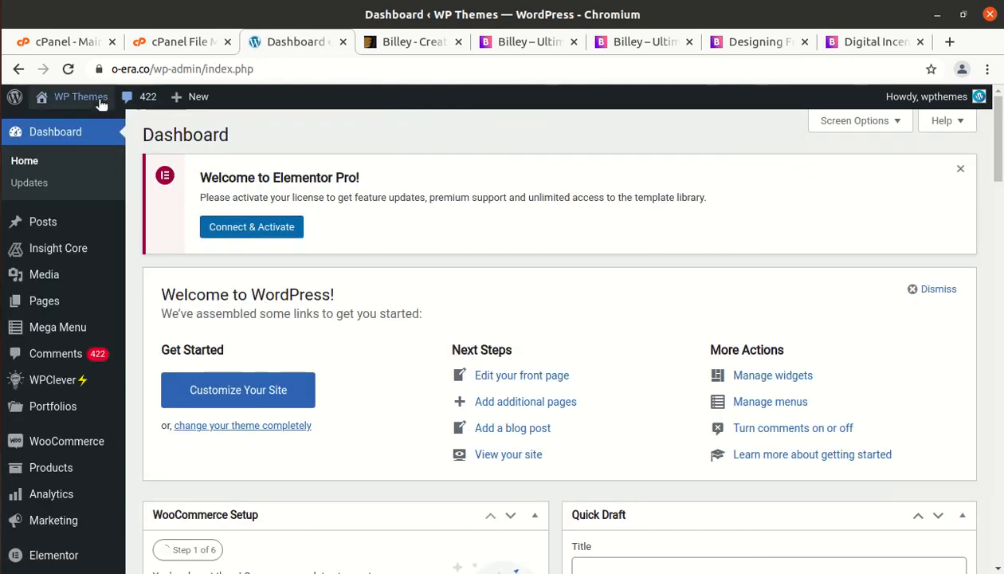
pyautogui.moveTo(87, 100)
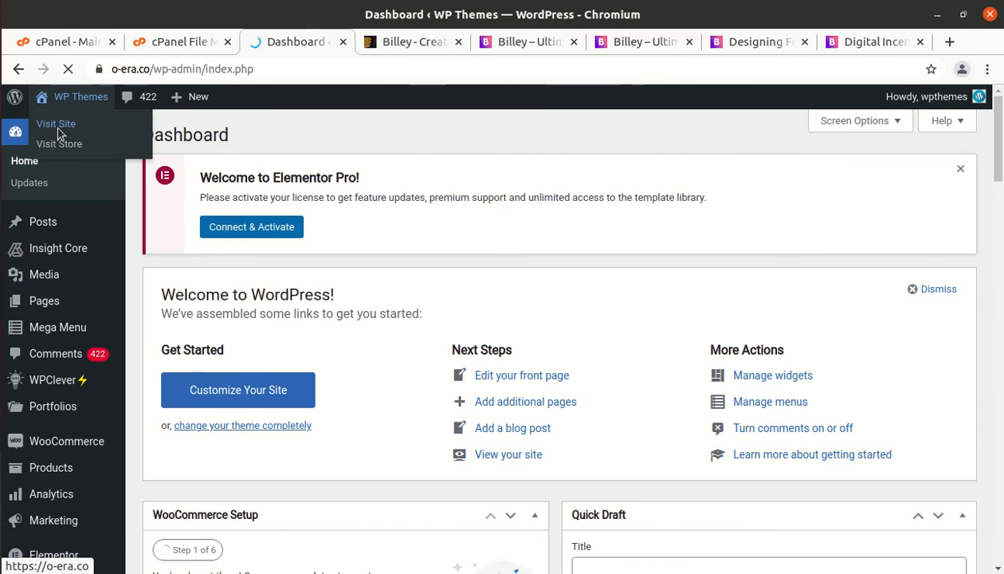
pyautogui.click(56, 126)
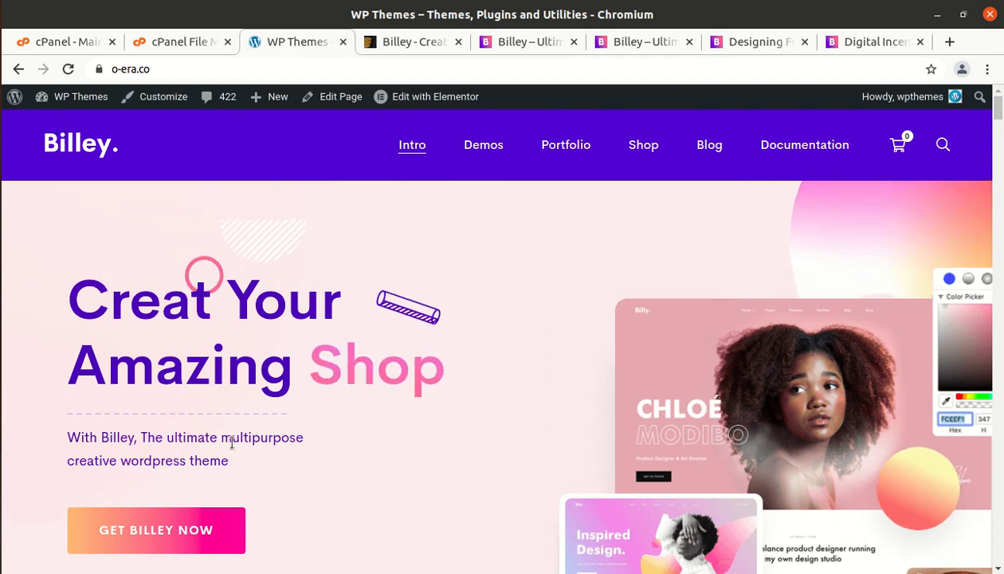
# Step: Look over the Billey front page, from the hero section to the figures and the plugin logos
pyautogui.scroll(-3, 241, 455)
pyautogui.scroll(-5, 242, 455)
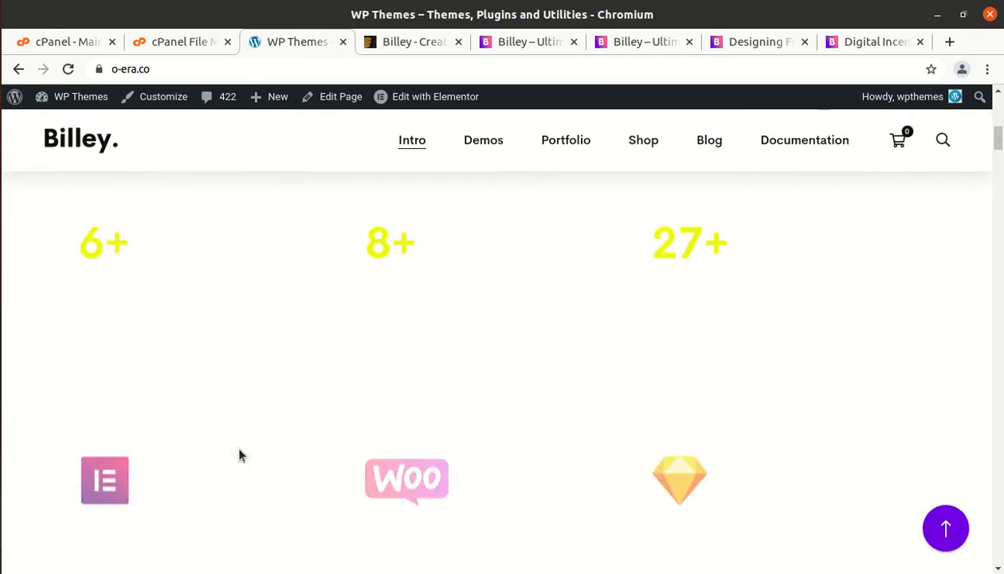
pyautogui.scroll(8, 242, 455)
pyautogui.scroll(2, 239, 452)
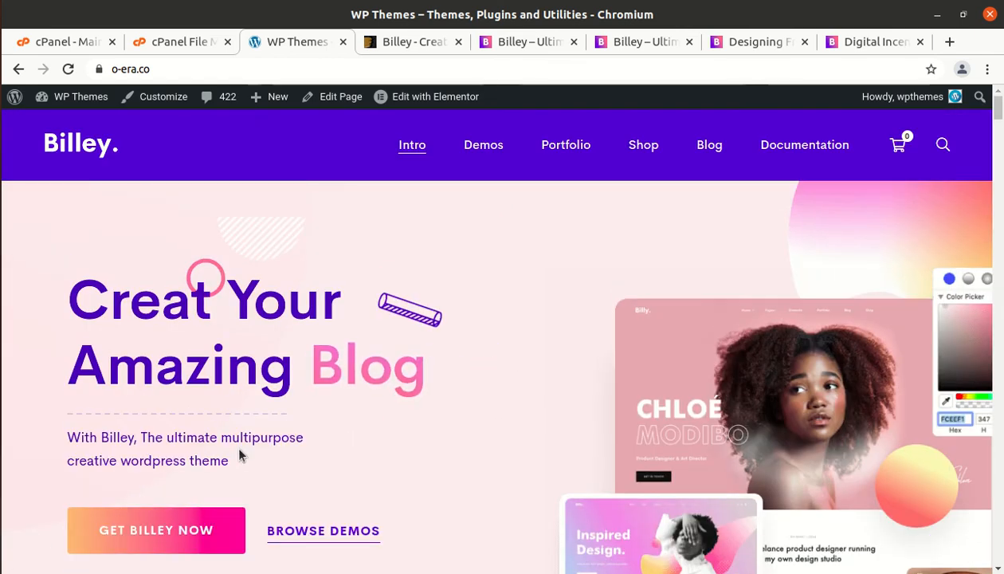
pyautogui.scroll(-2, 239, 454)
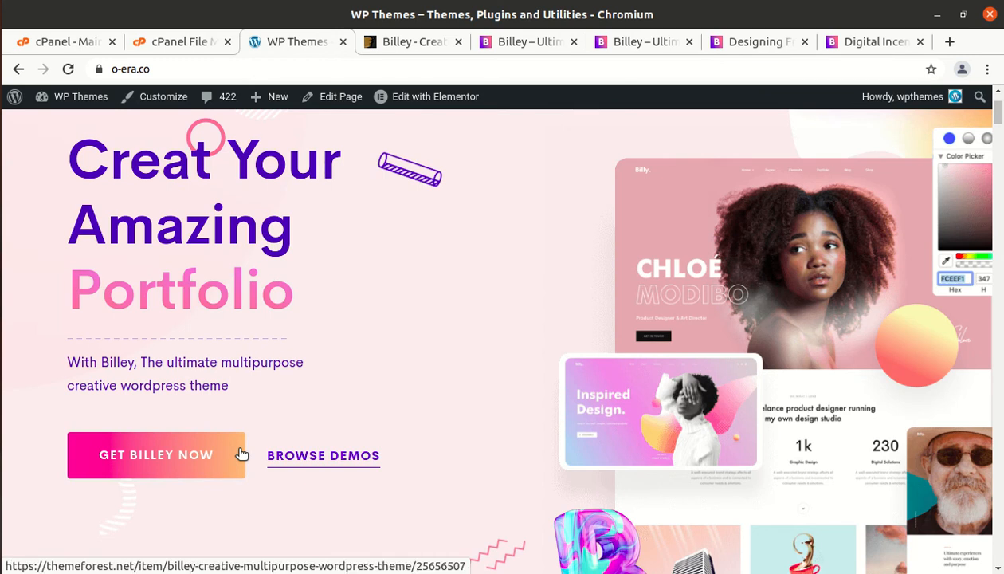
pyautogui.scroll(2, 240, 455)
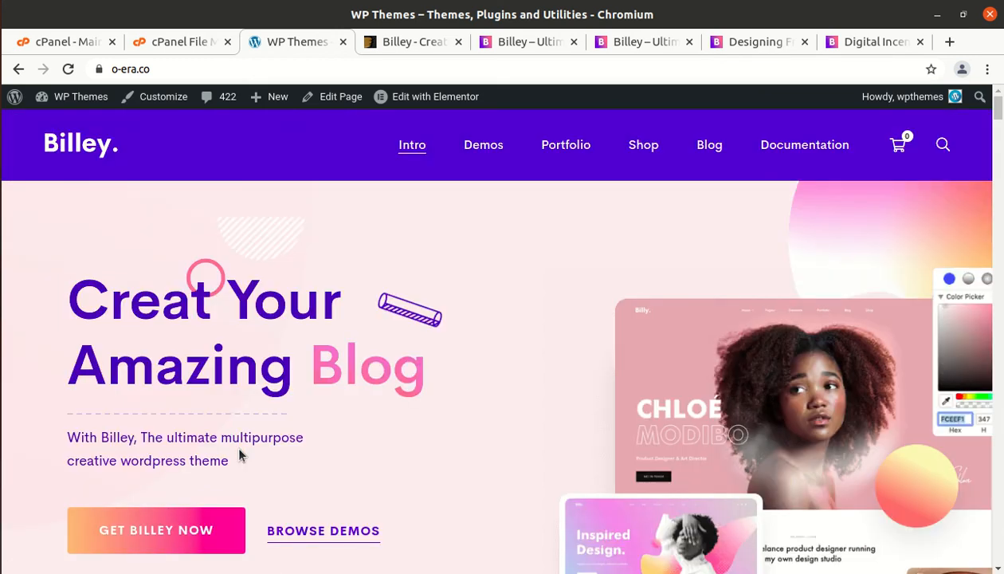